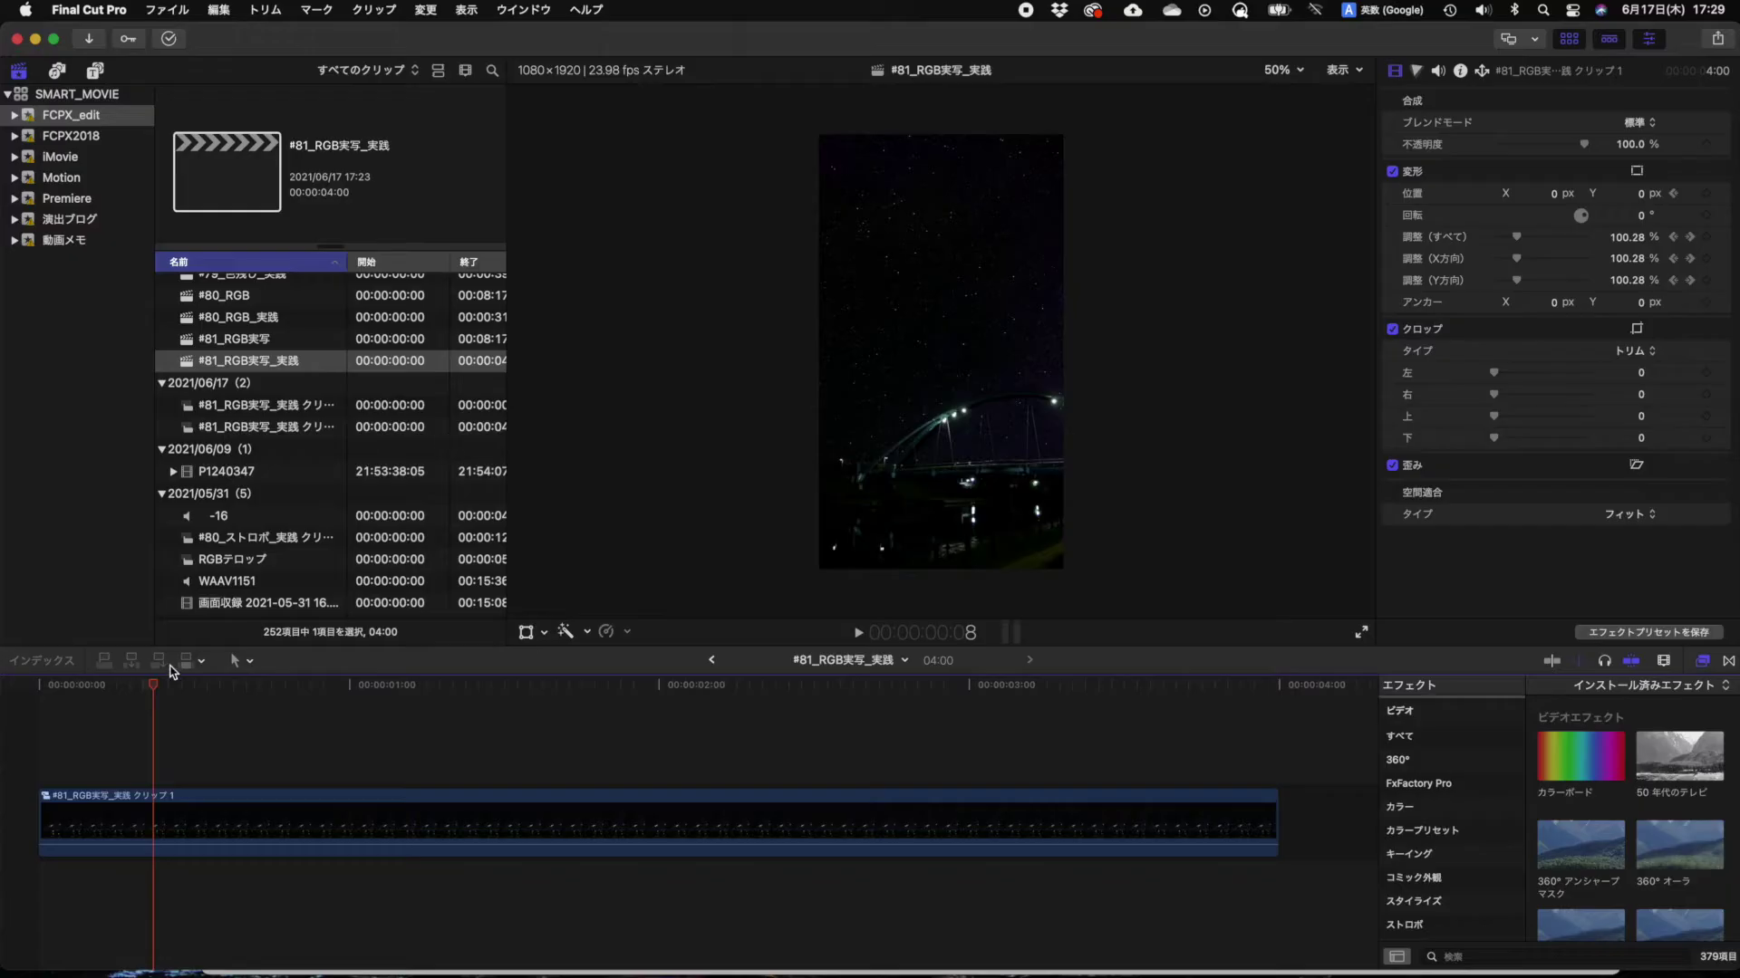
Step: Render the whole project and play it back full screen from the start
click(38, 686)
click(426, 9)
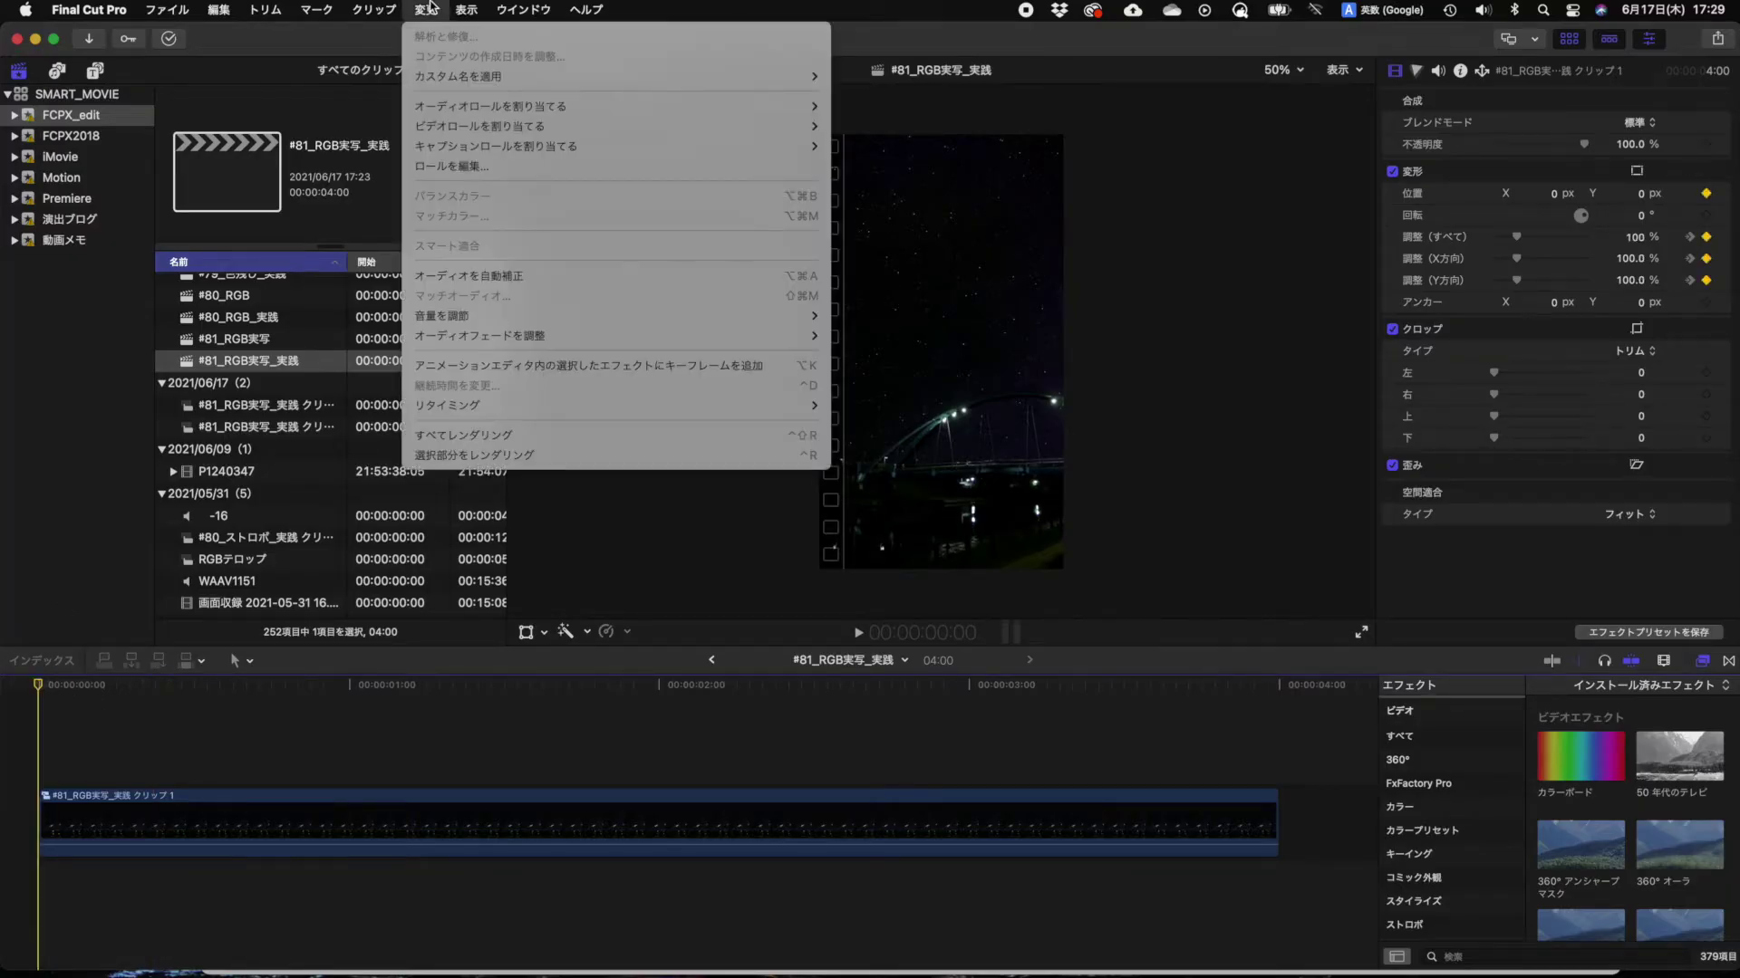
click(481, 442)
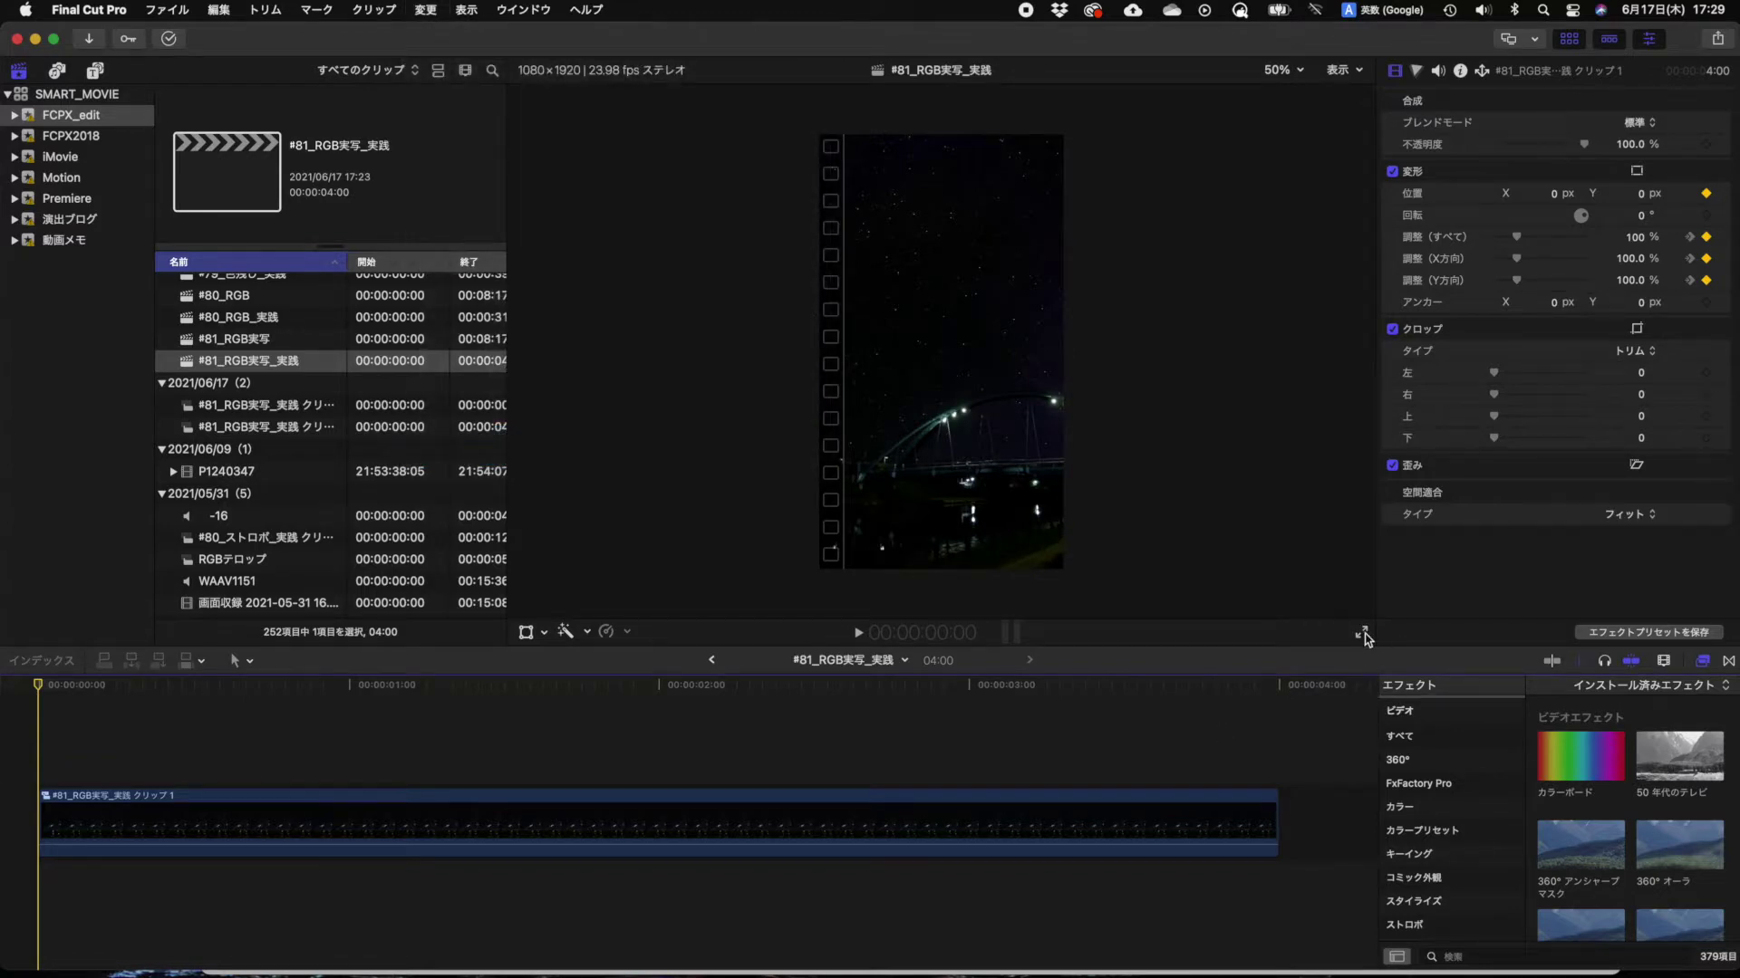
click(1363, 637)
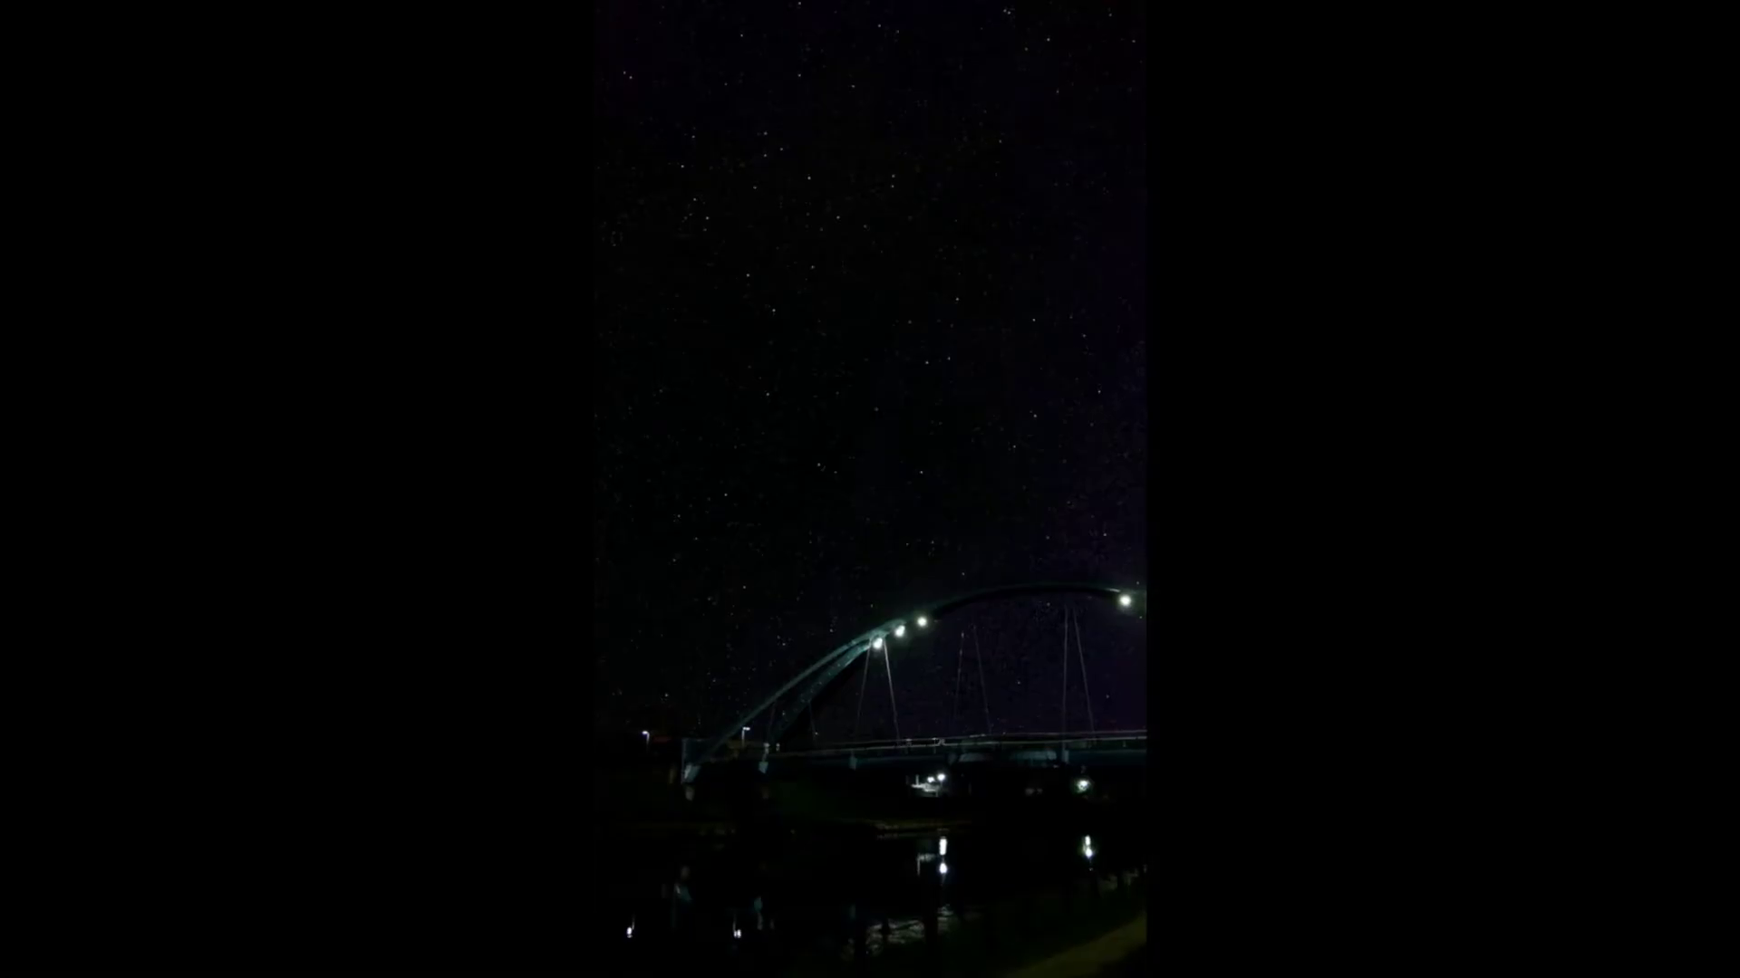
mouse_move(153, 769)
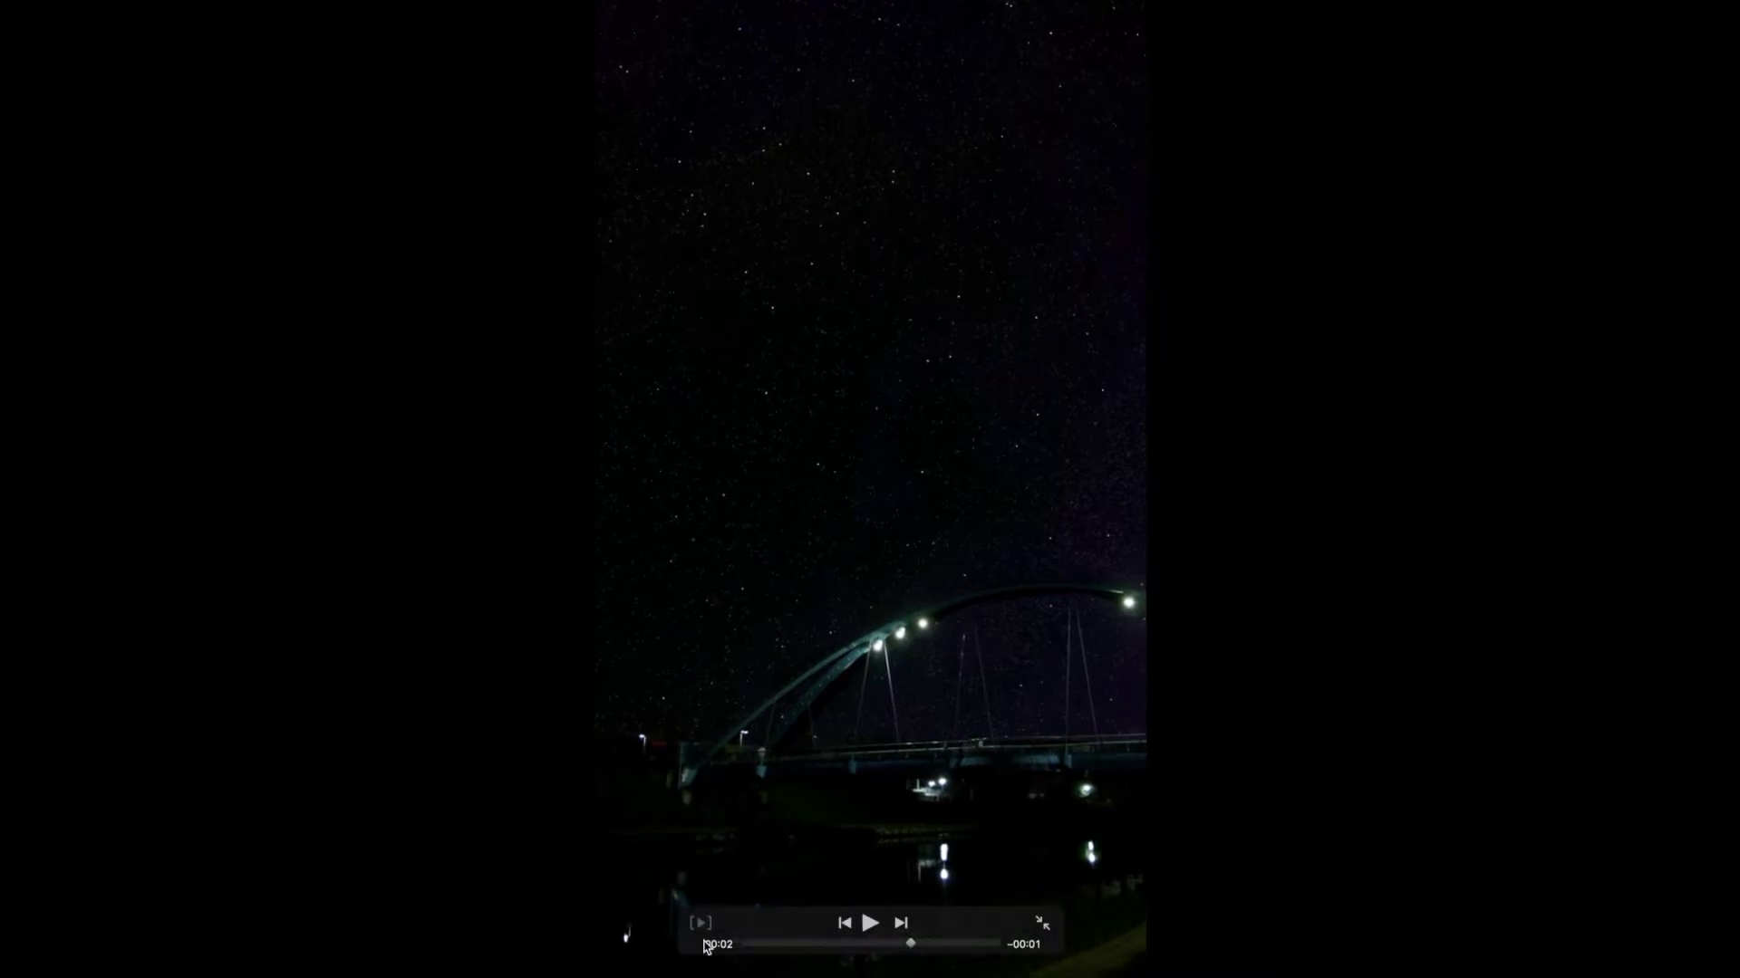
key(space)
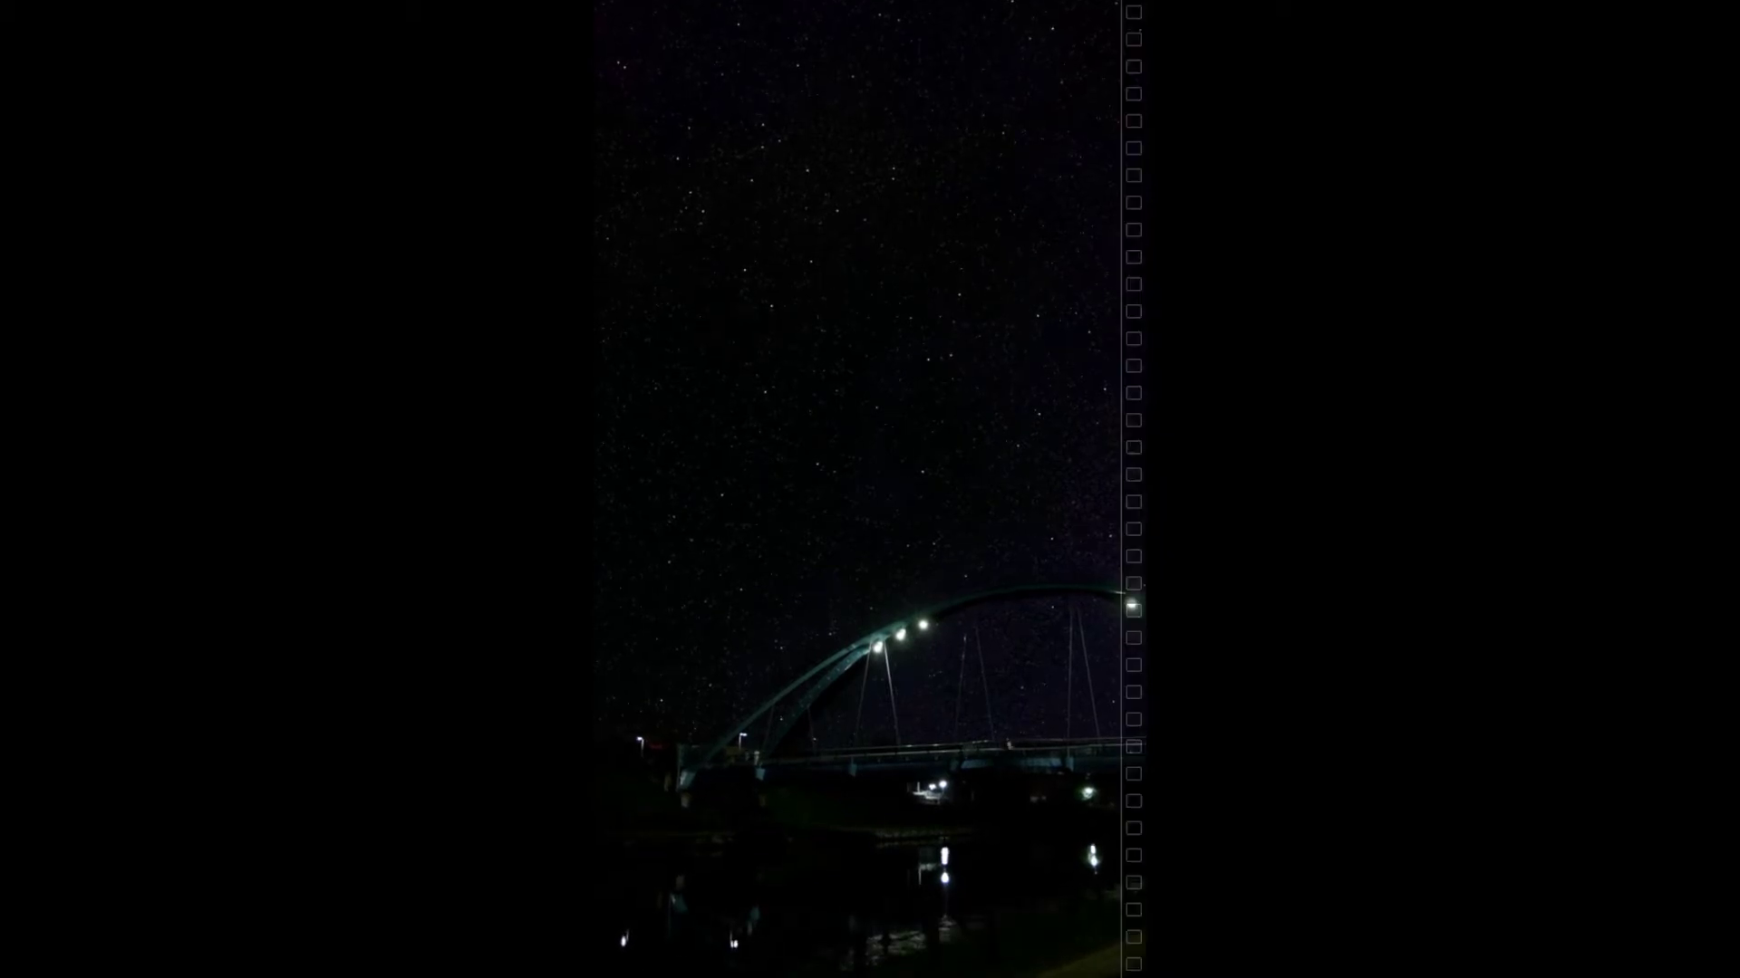
key(Escape)
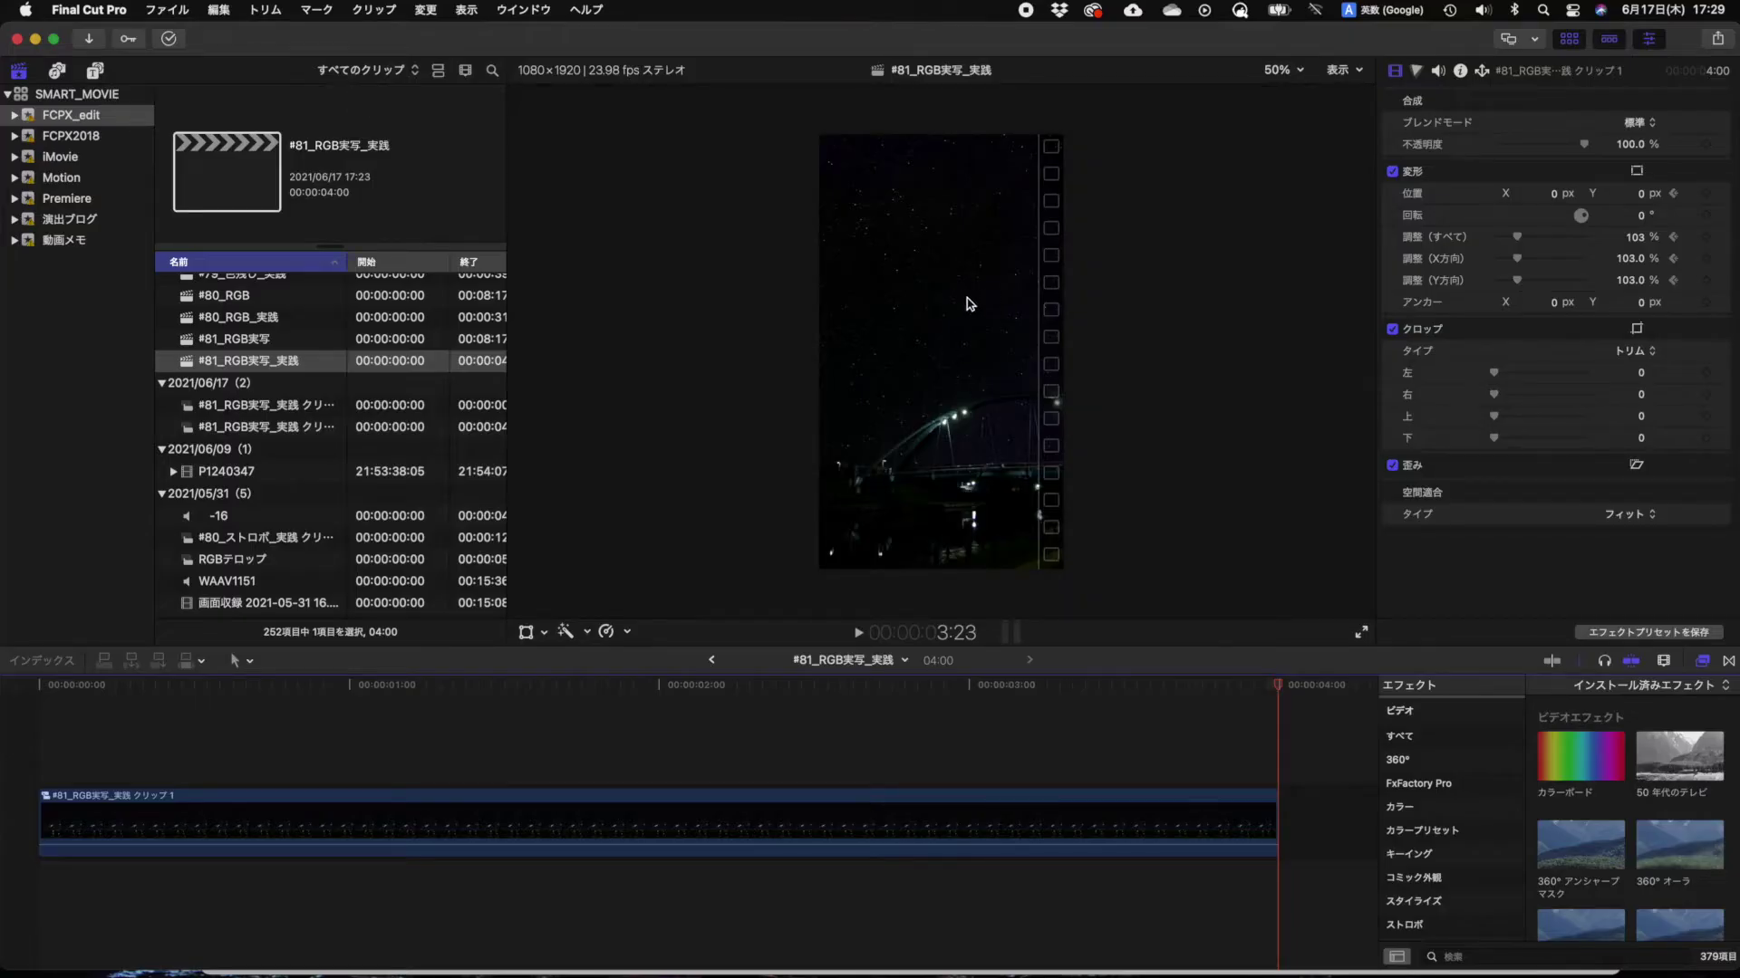
Step: Open the bridge compound clip and delete its three stacked star layers
key(Home)
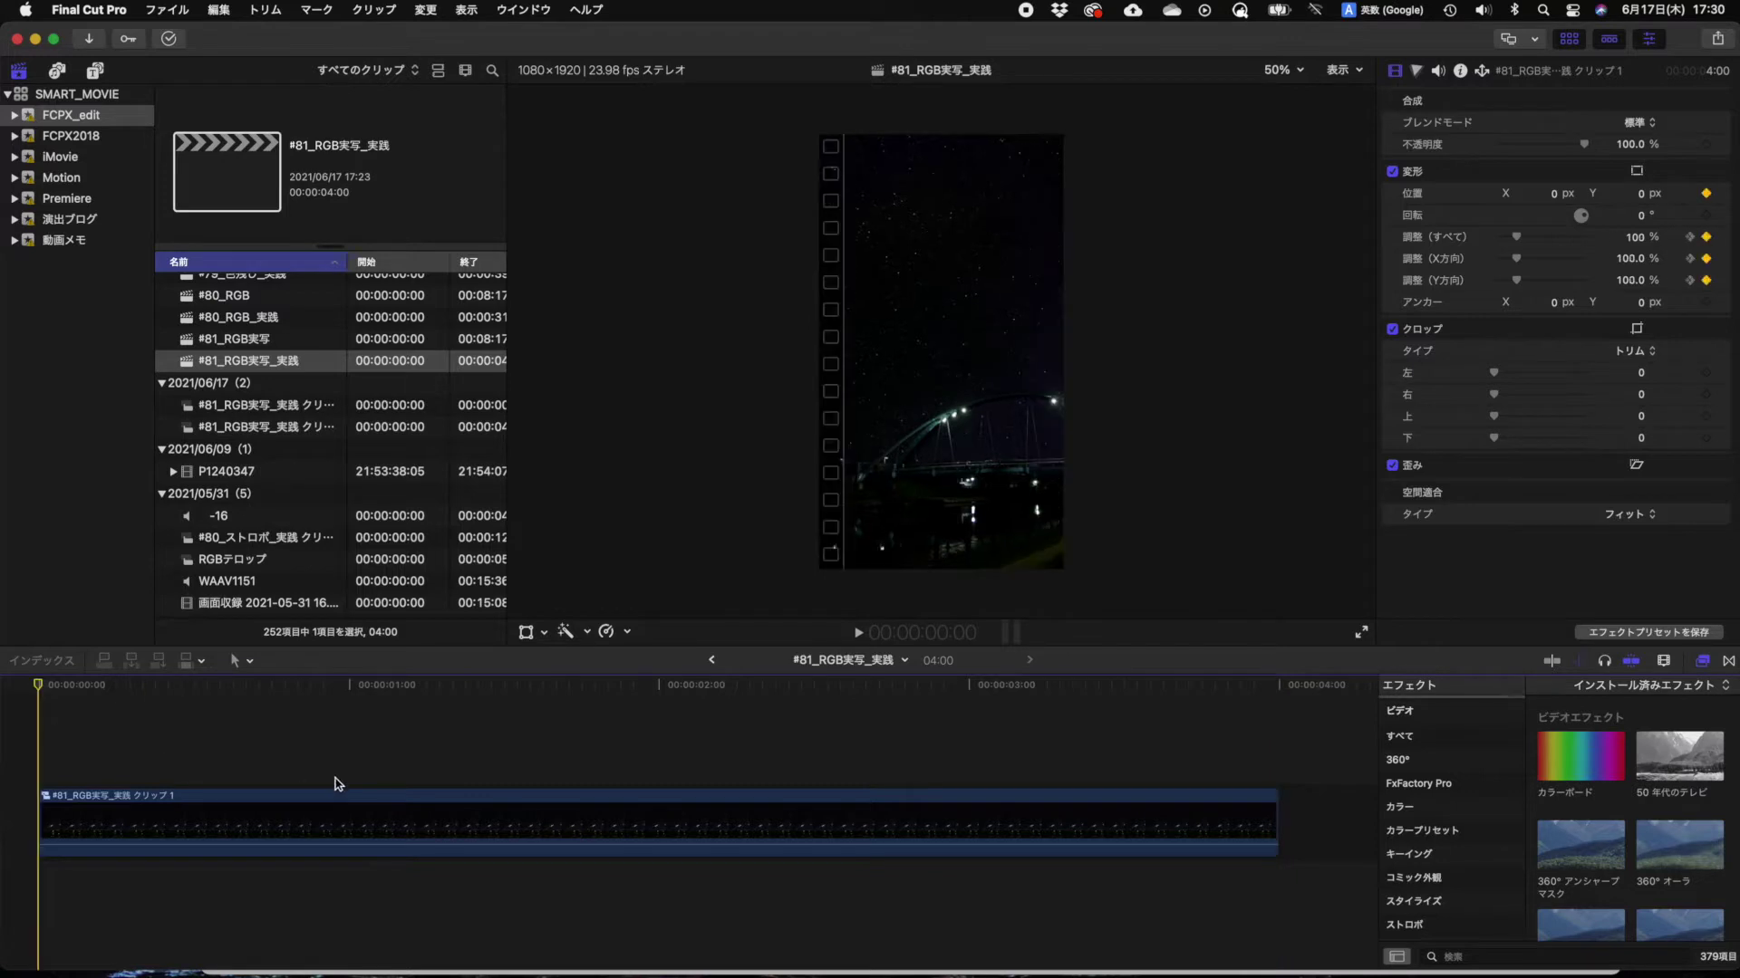
click(198, 834)
double_click(197, 834)
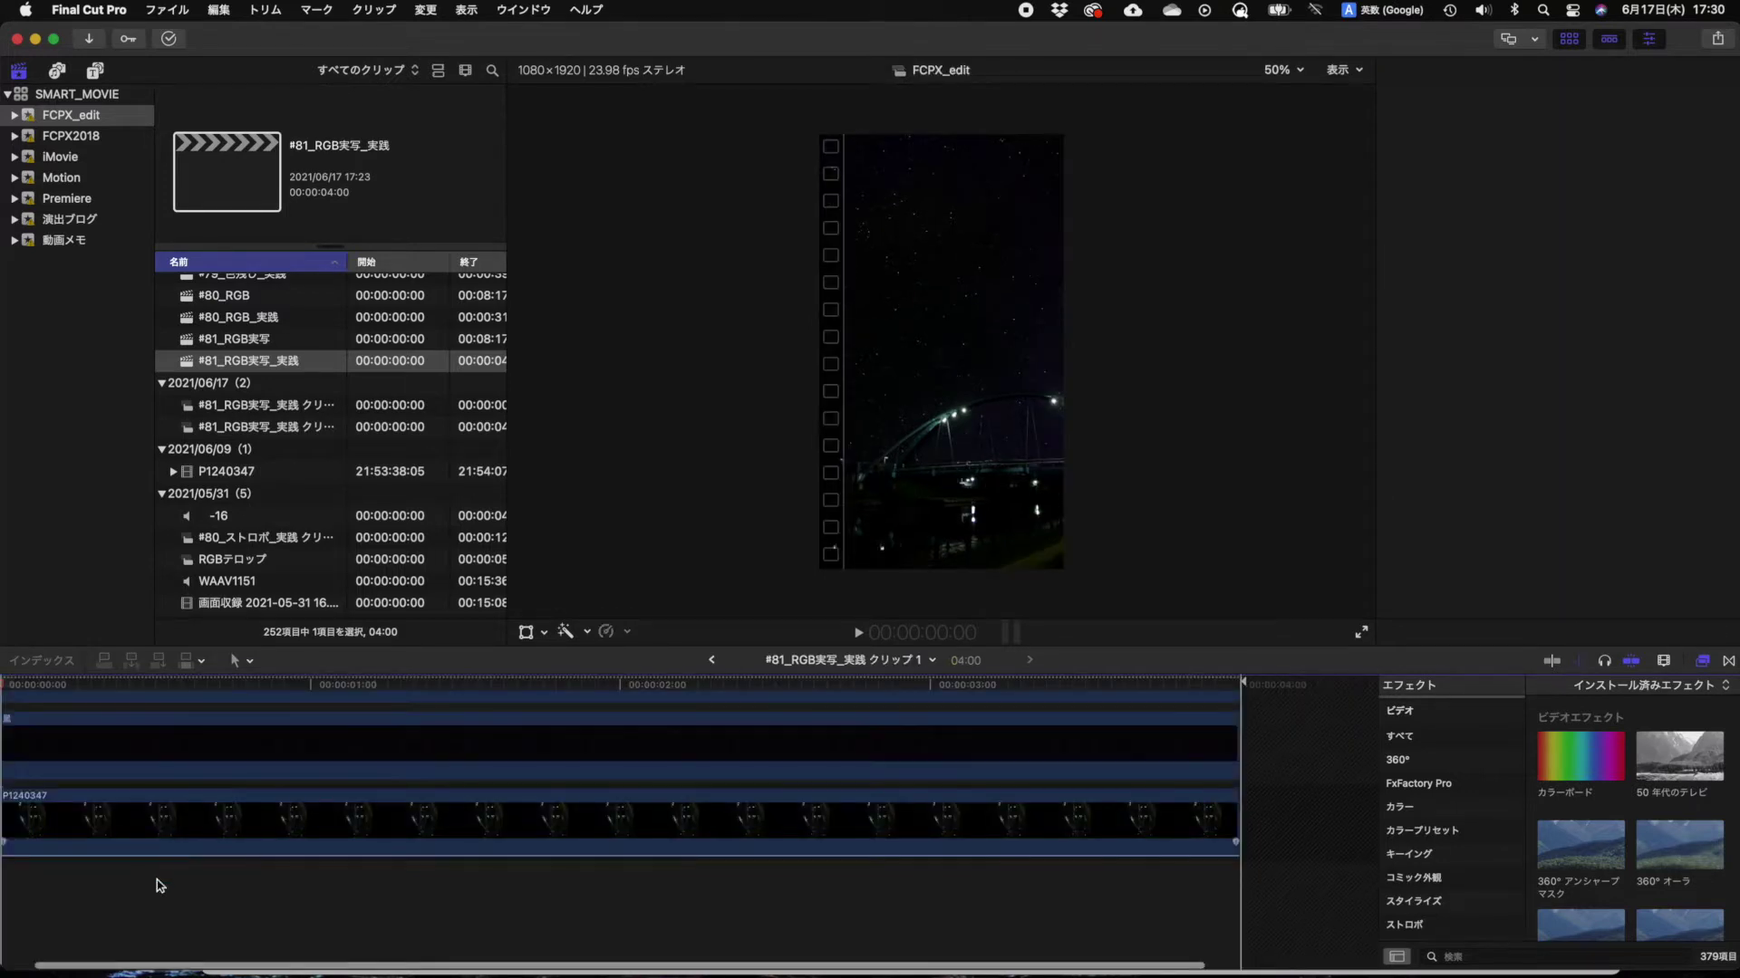
key(super+v)
key(super+a)
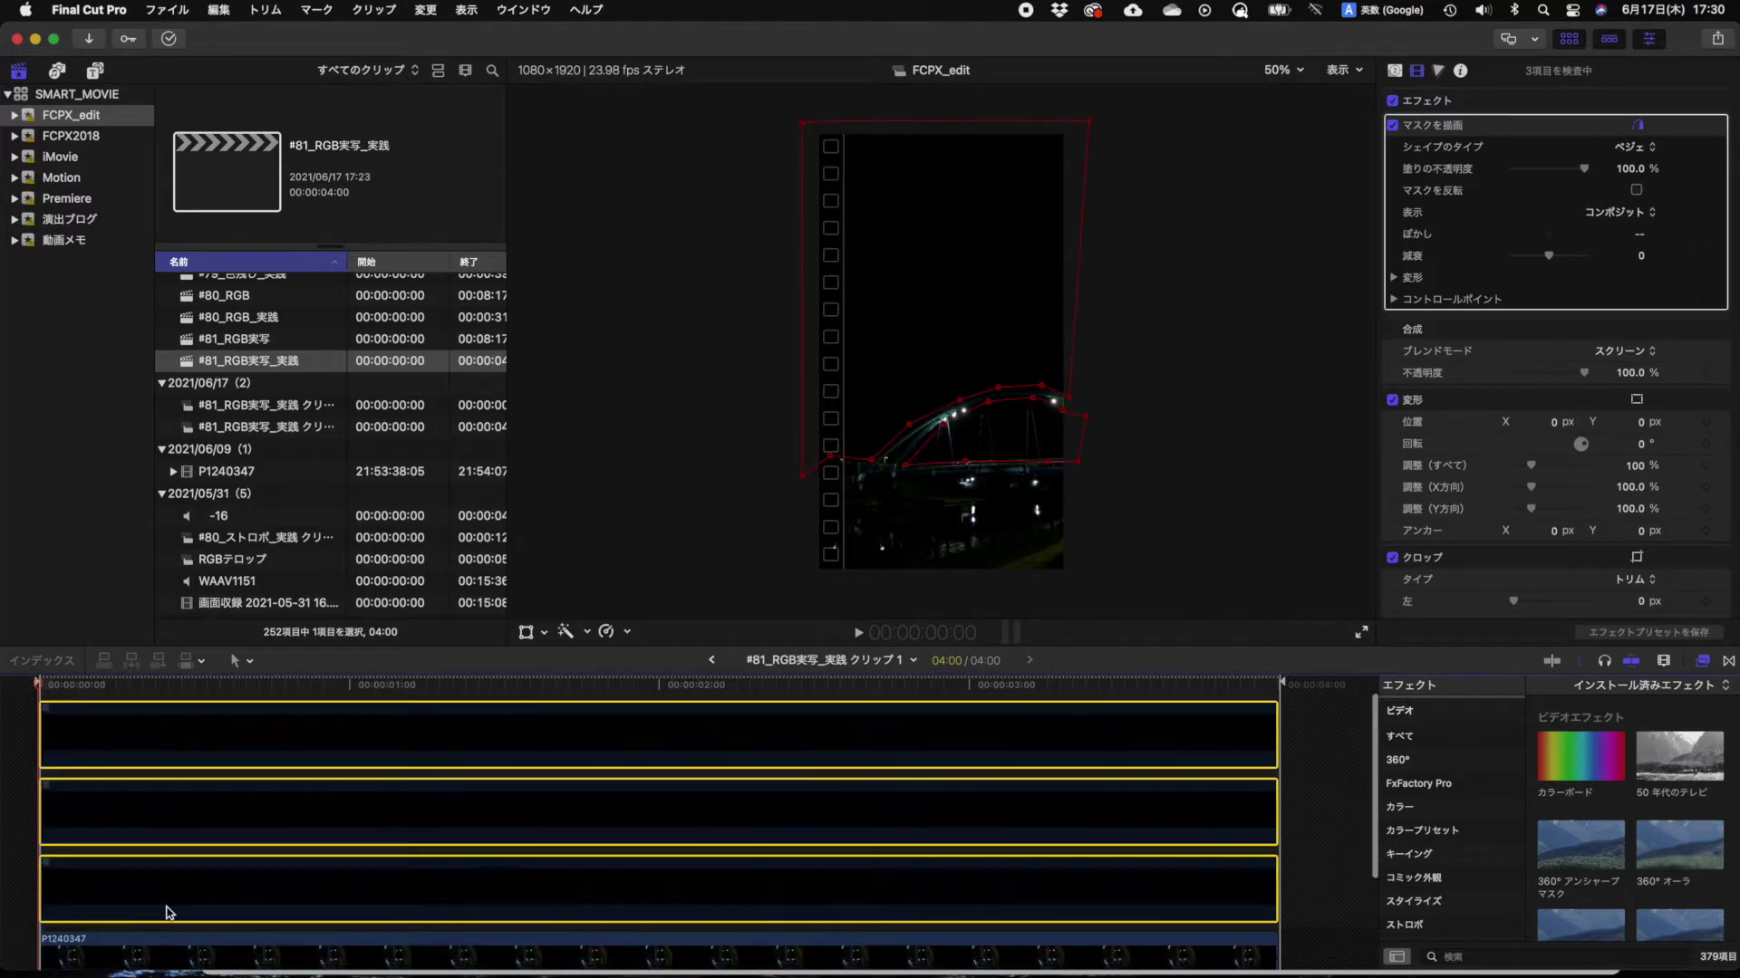
key(Delete)
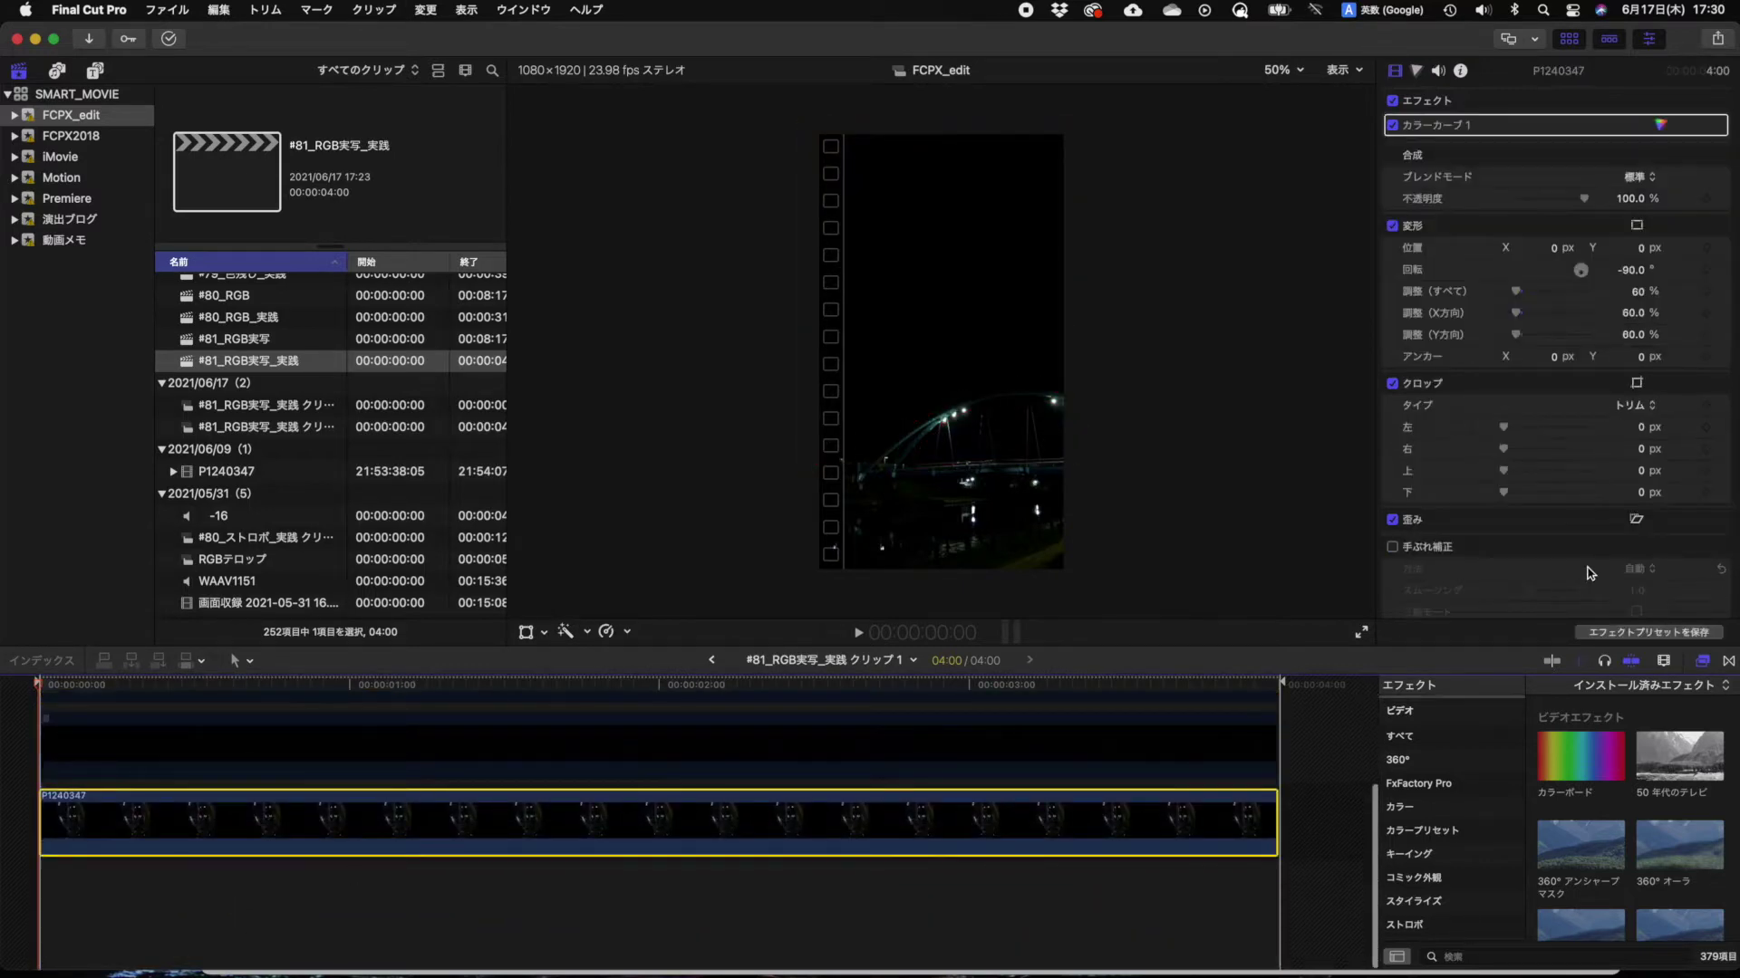
Step: Preview the bridge without stars full screen, then return to the clip's first frame
click(1360, 632)
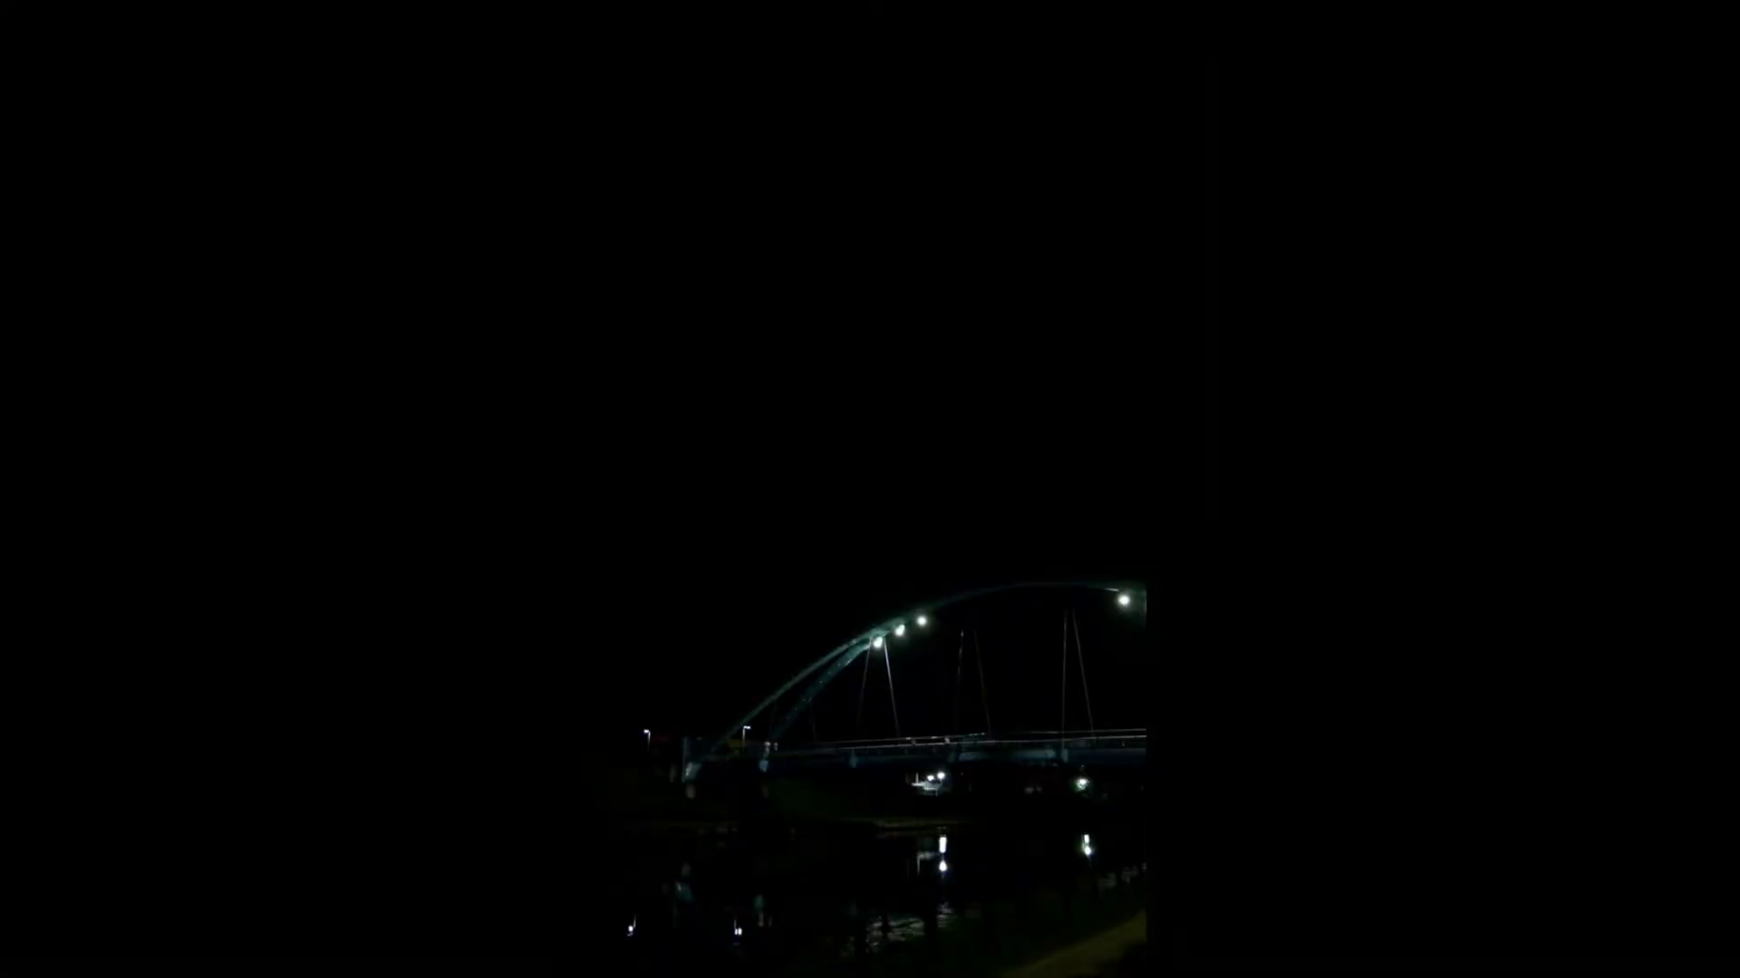
mouse_move(1102, 310)
mouse_move(1107, 377)
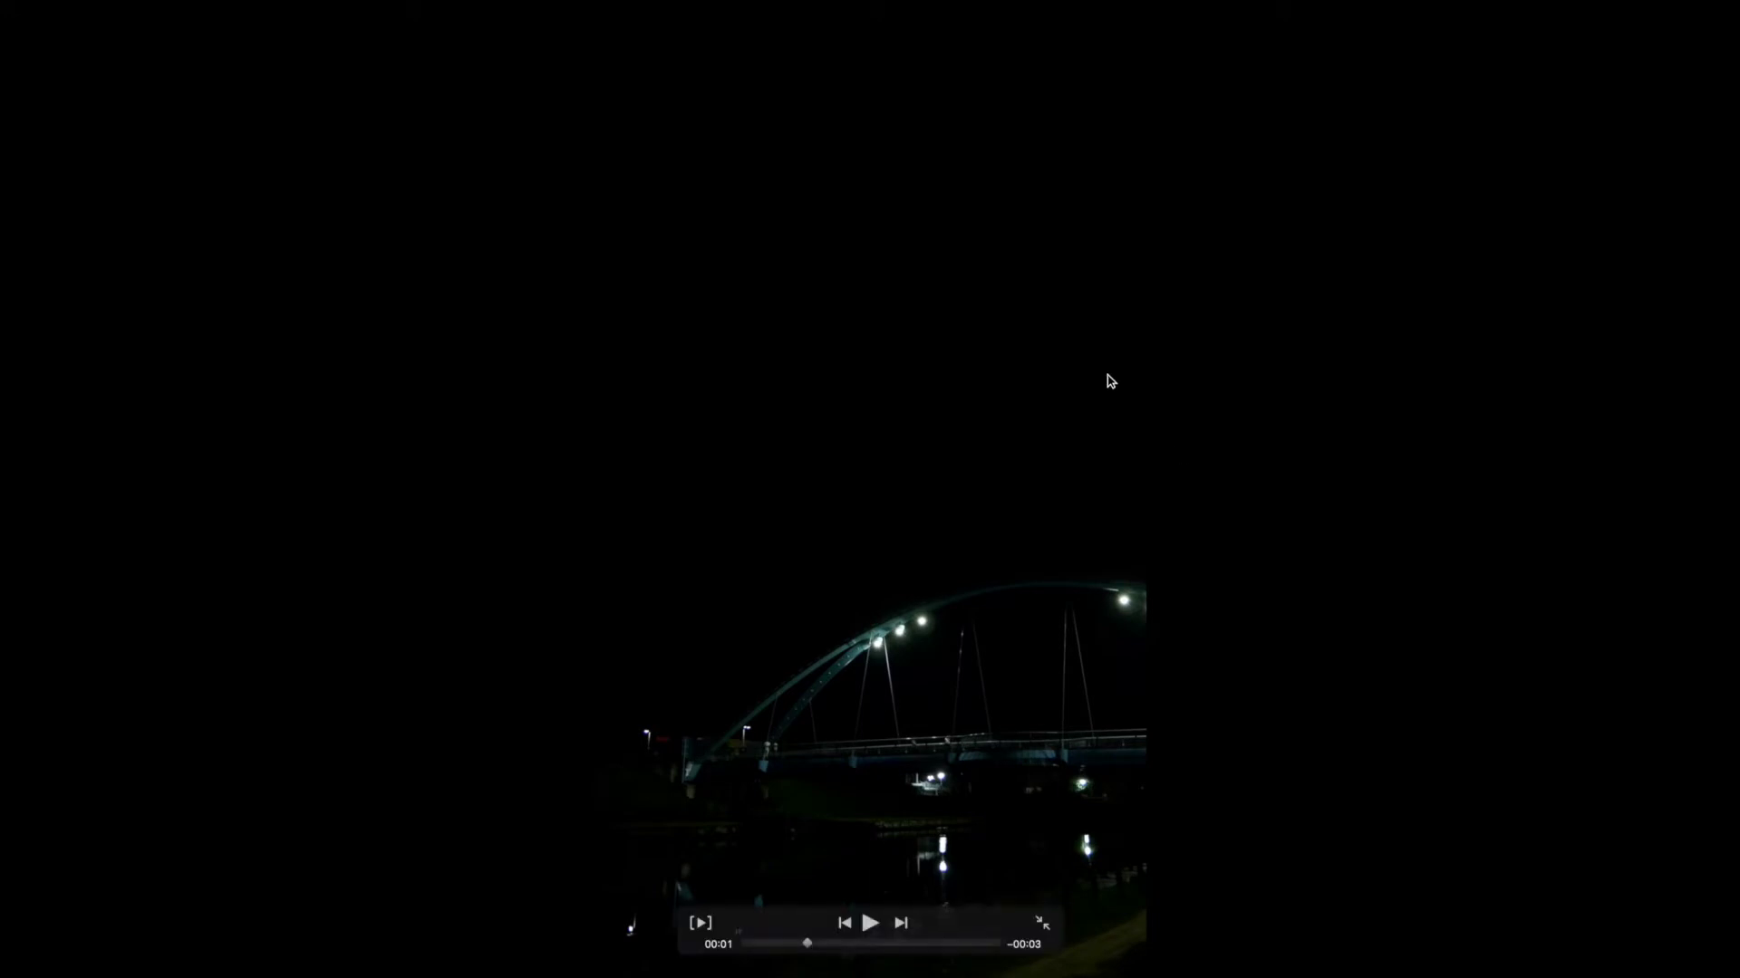
key(space)
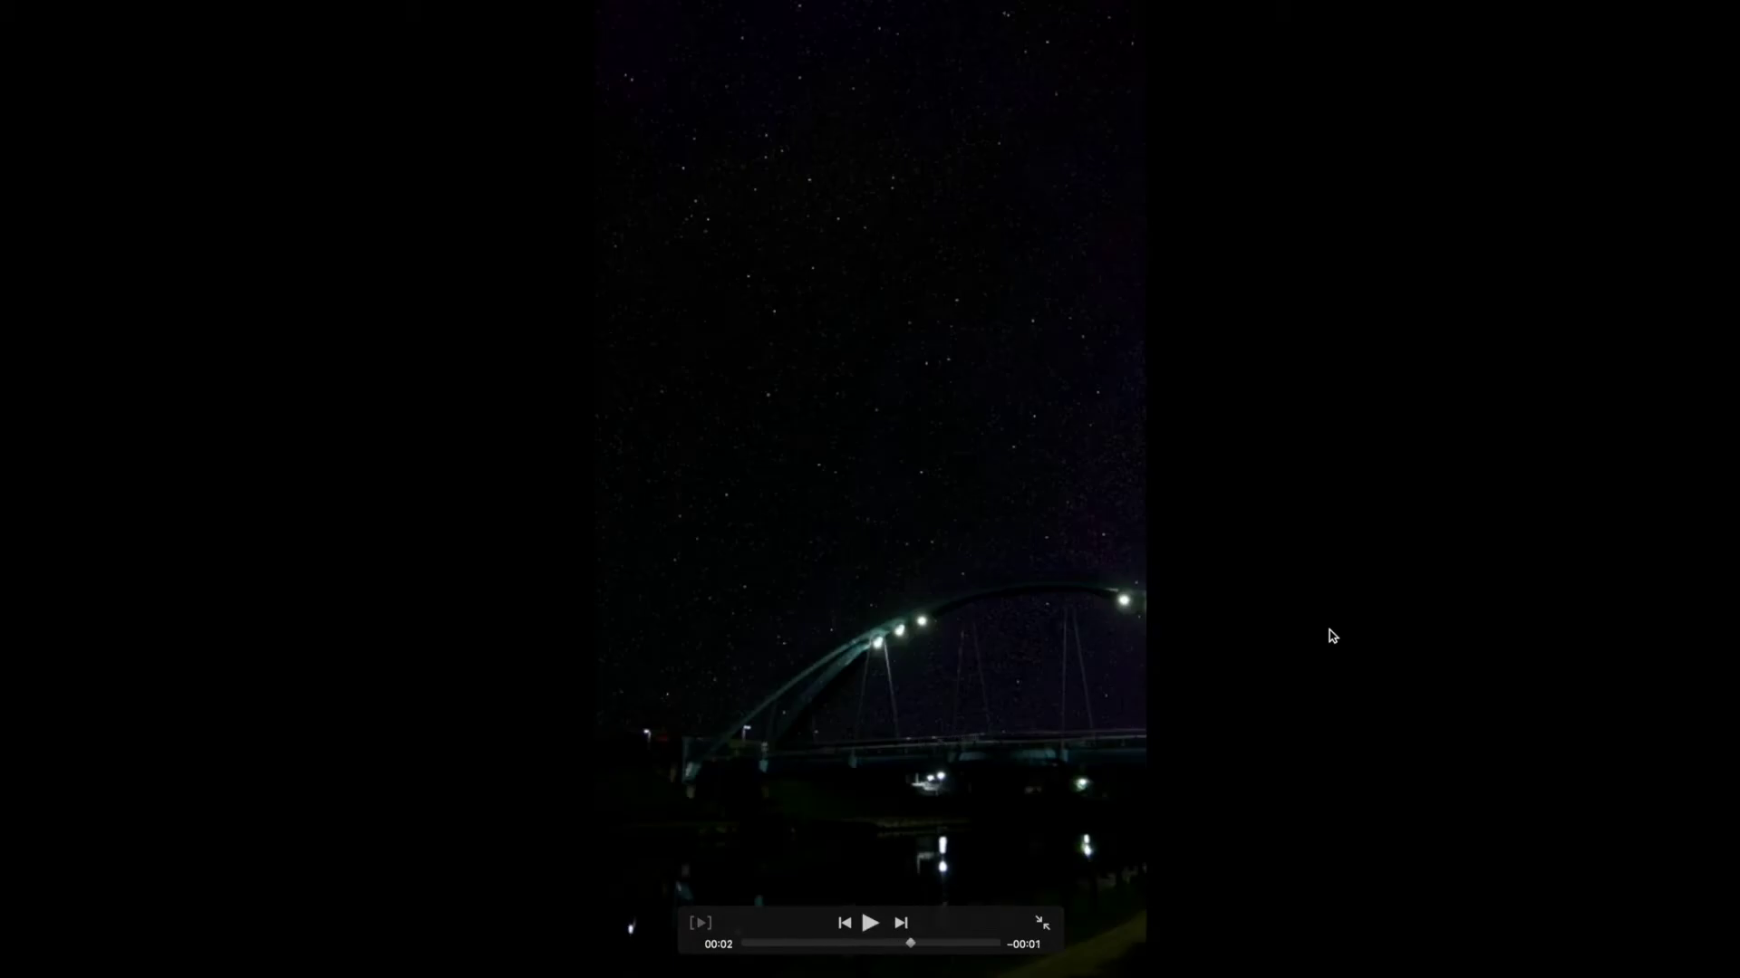
key(Escape)
drag(721, 686, 27, 675)
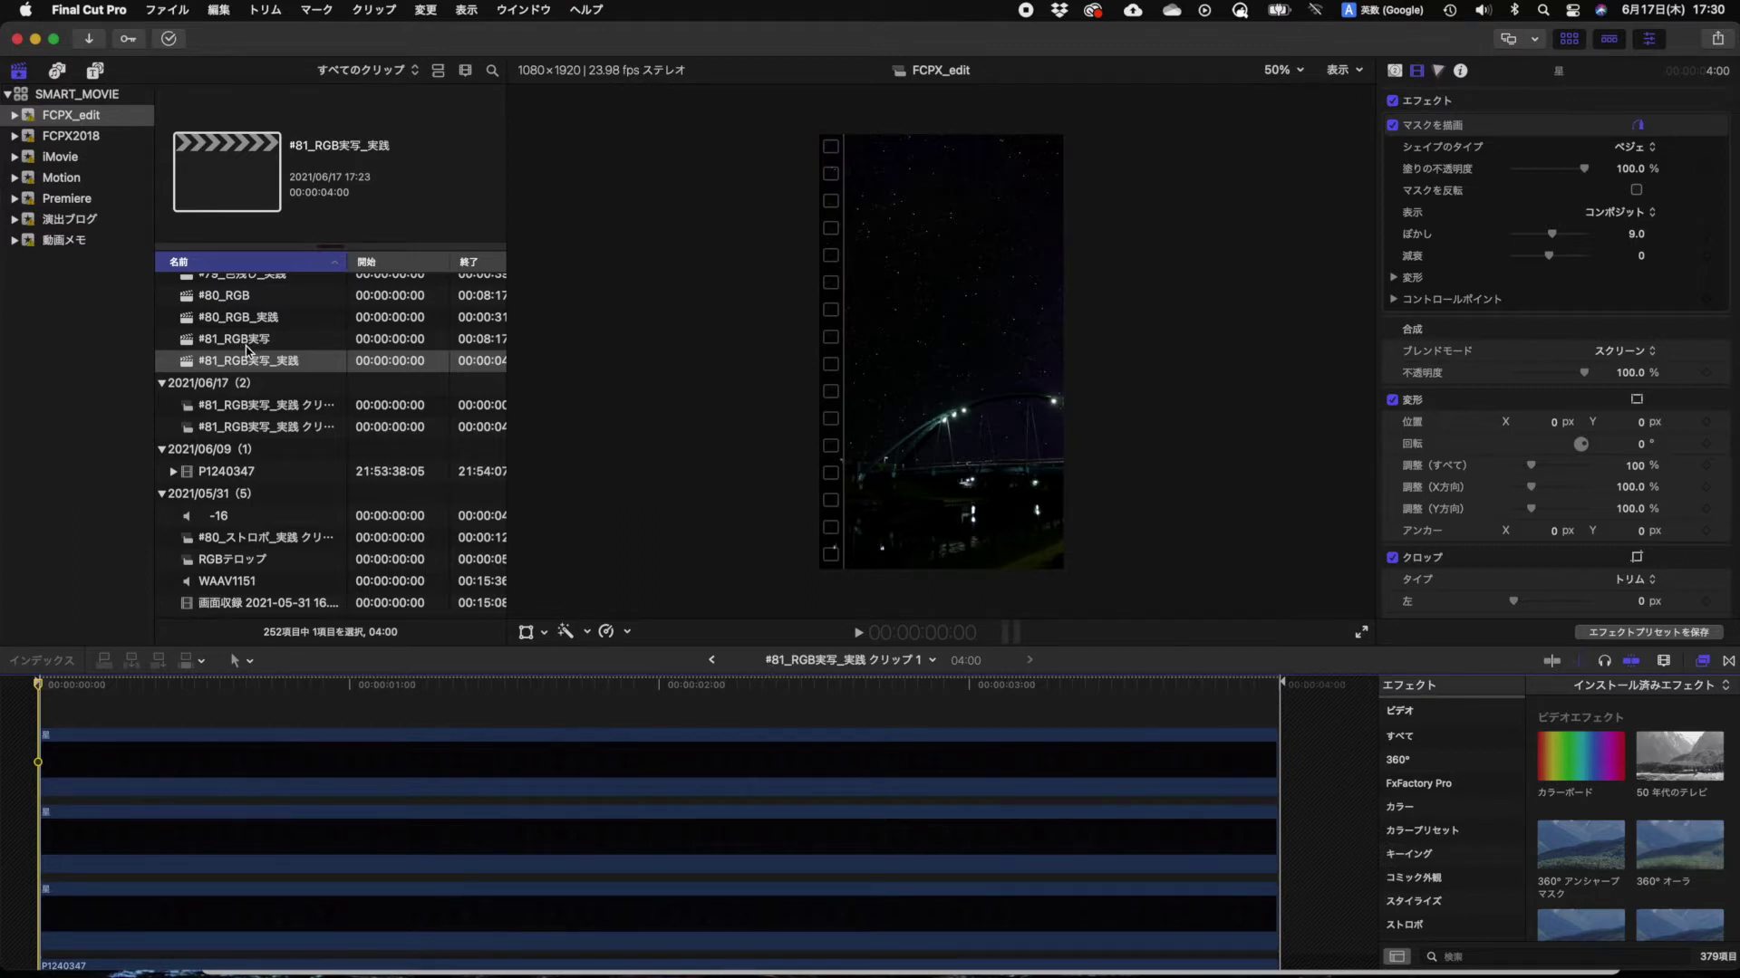
Step: Reopen the compound clip, inspect the P1240347 clip, and go back to the parent project
double_click(189, 362)
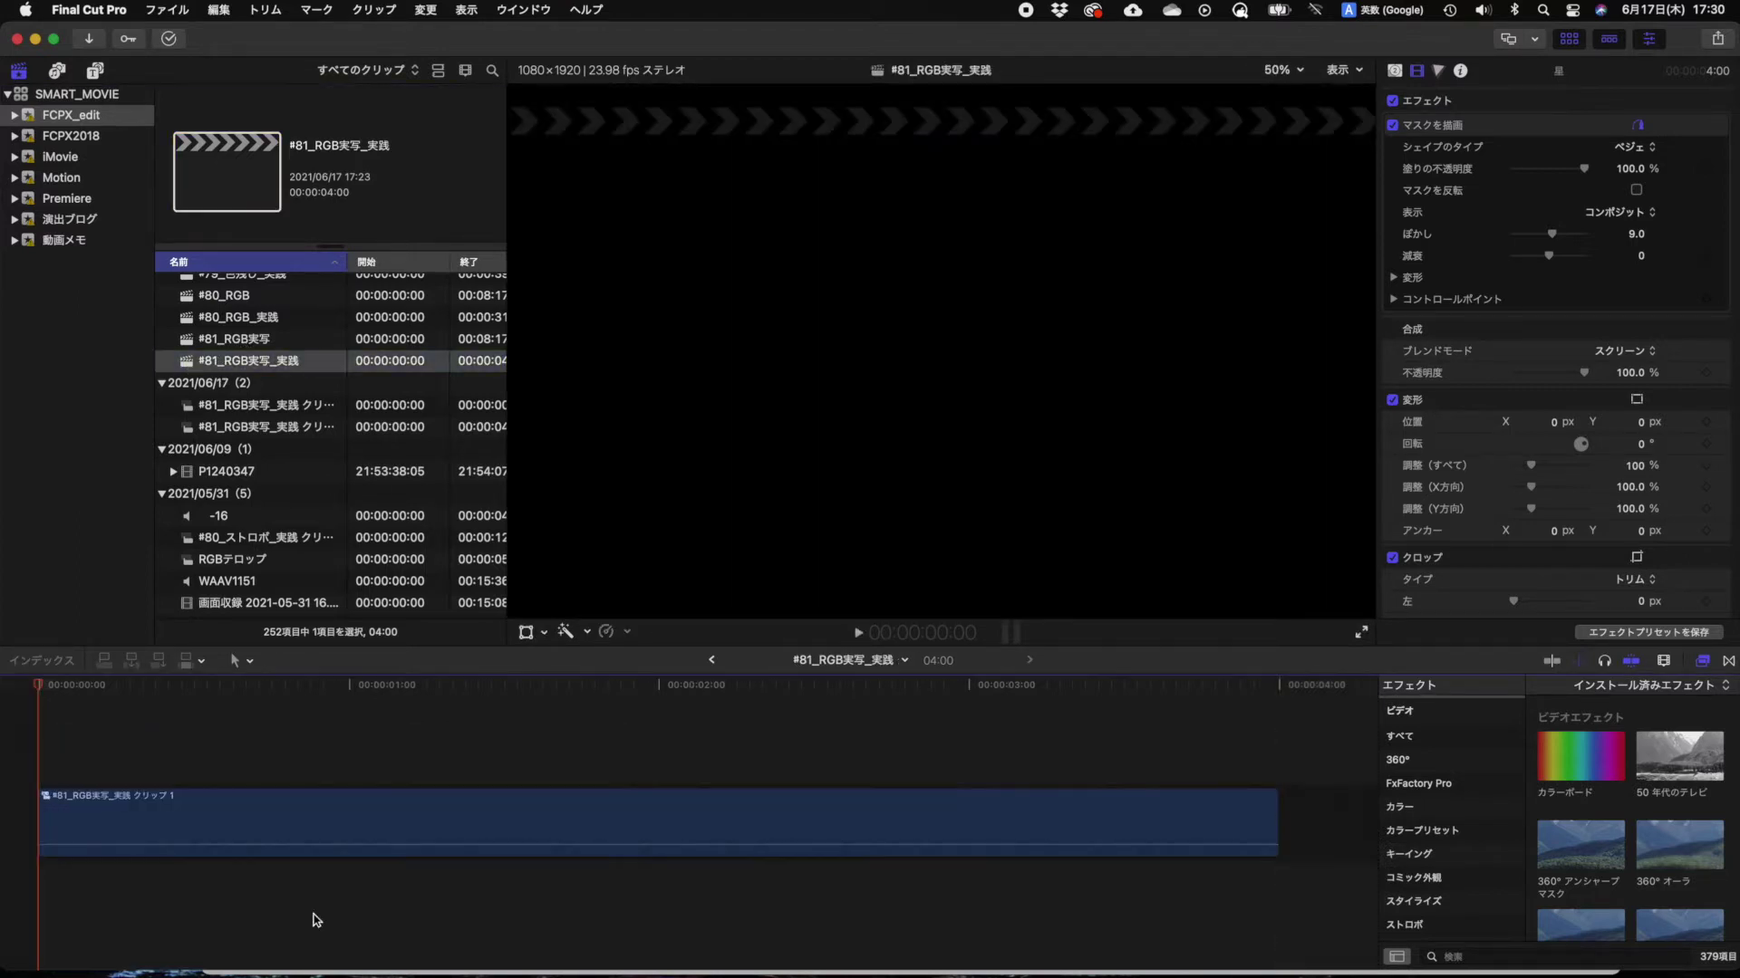
double_click(194, 823)
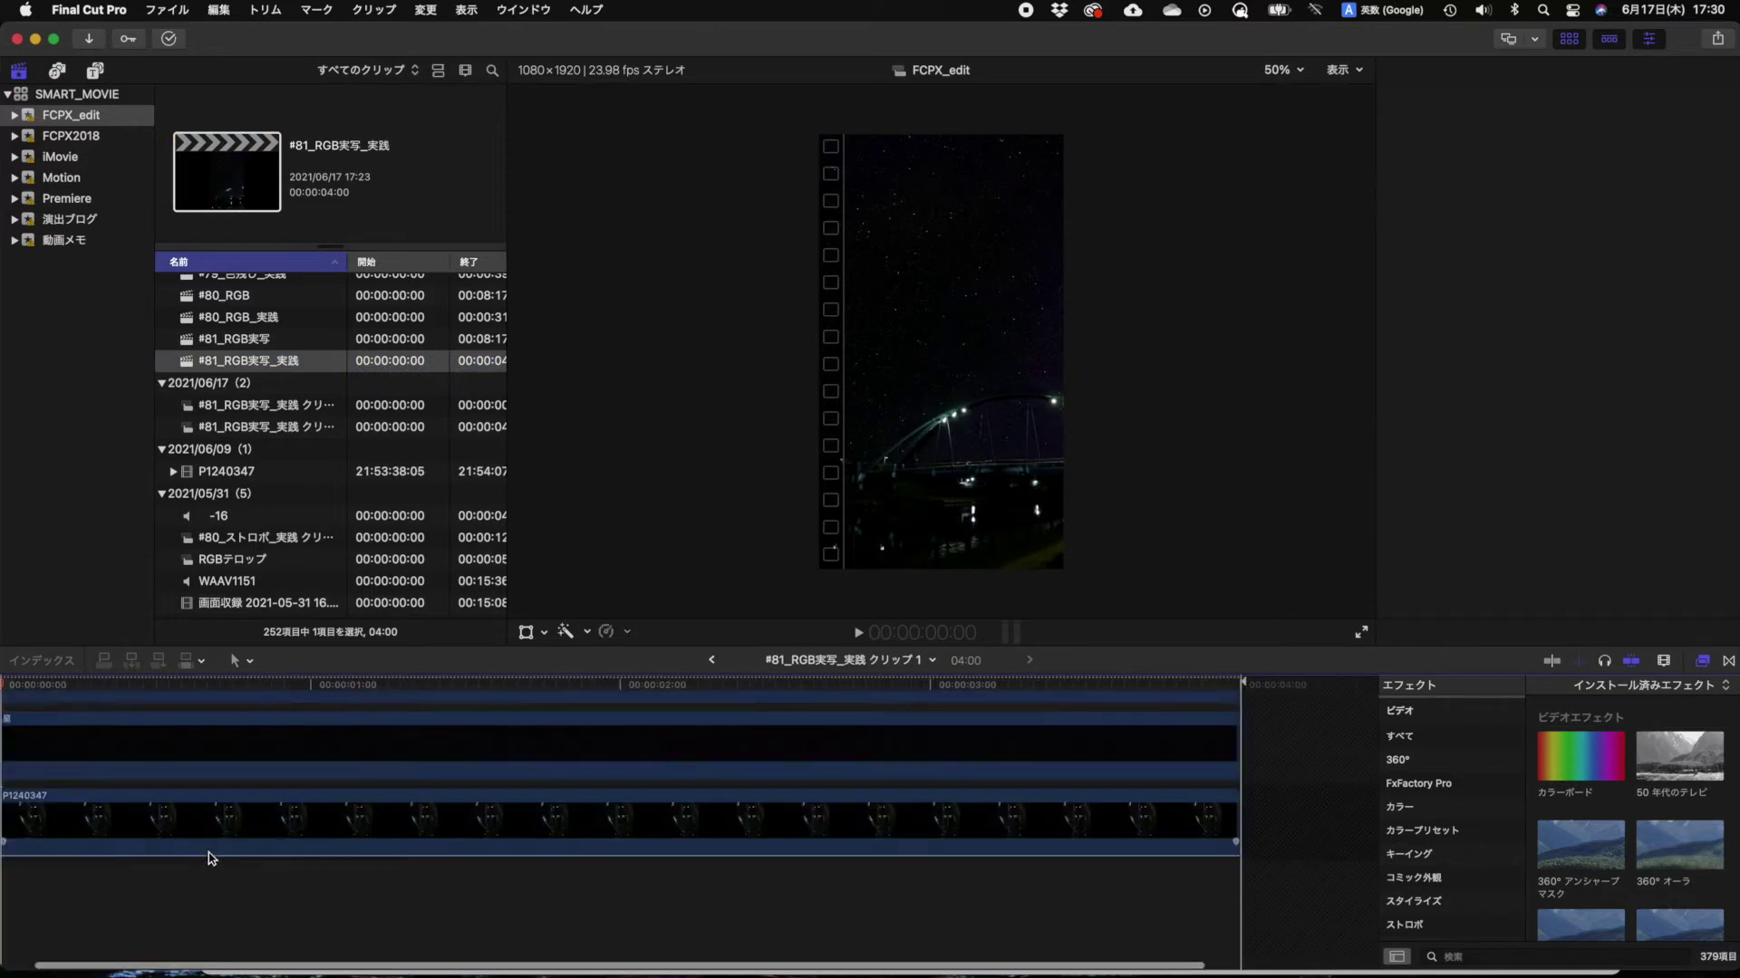
click(218, 802)
click(711, 660)
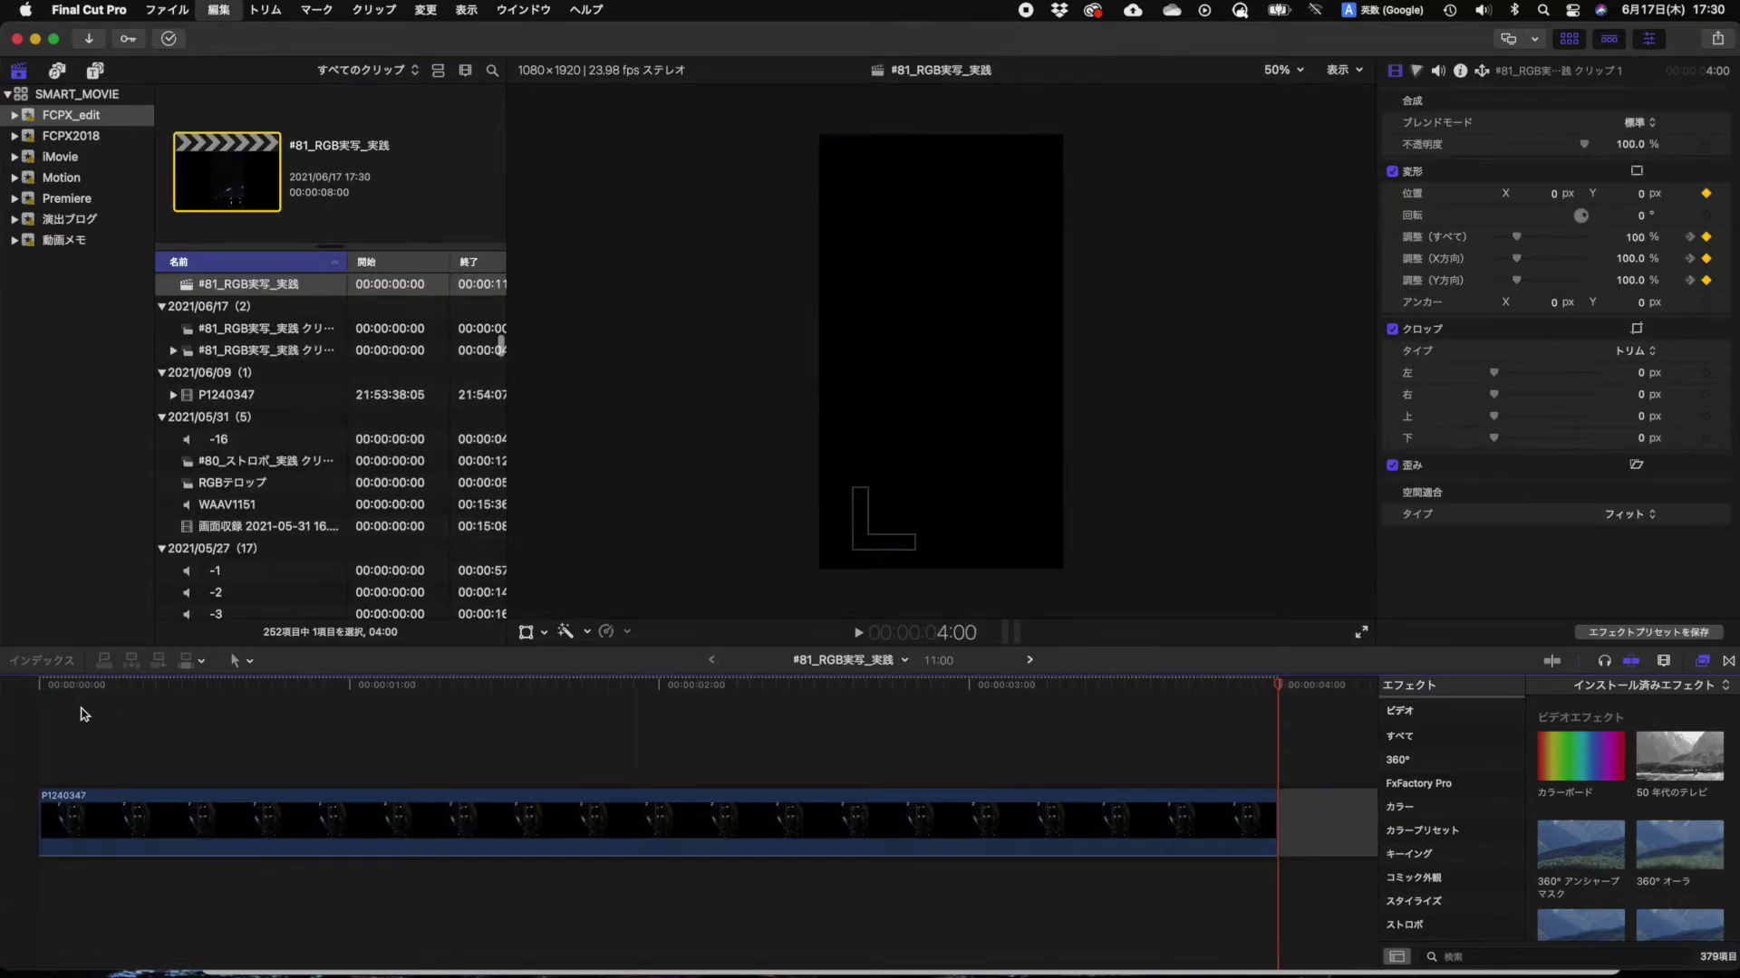
Step: Extend the gap after P1240347 so the compound clip starts later, then preview full screen
key(super+minus)
key(super+minus)
key(super+minus)
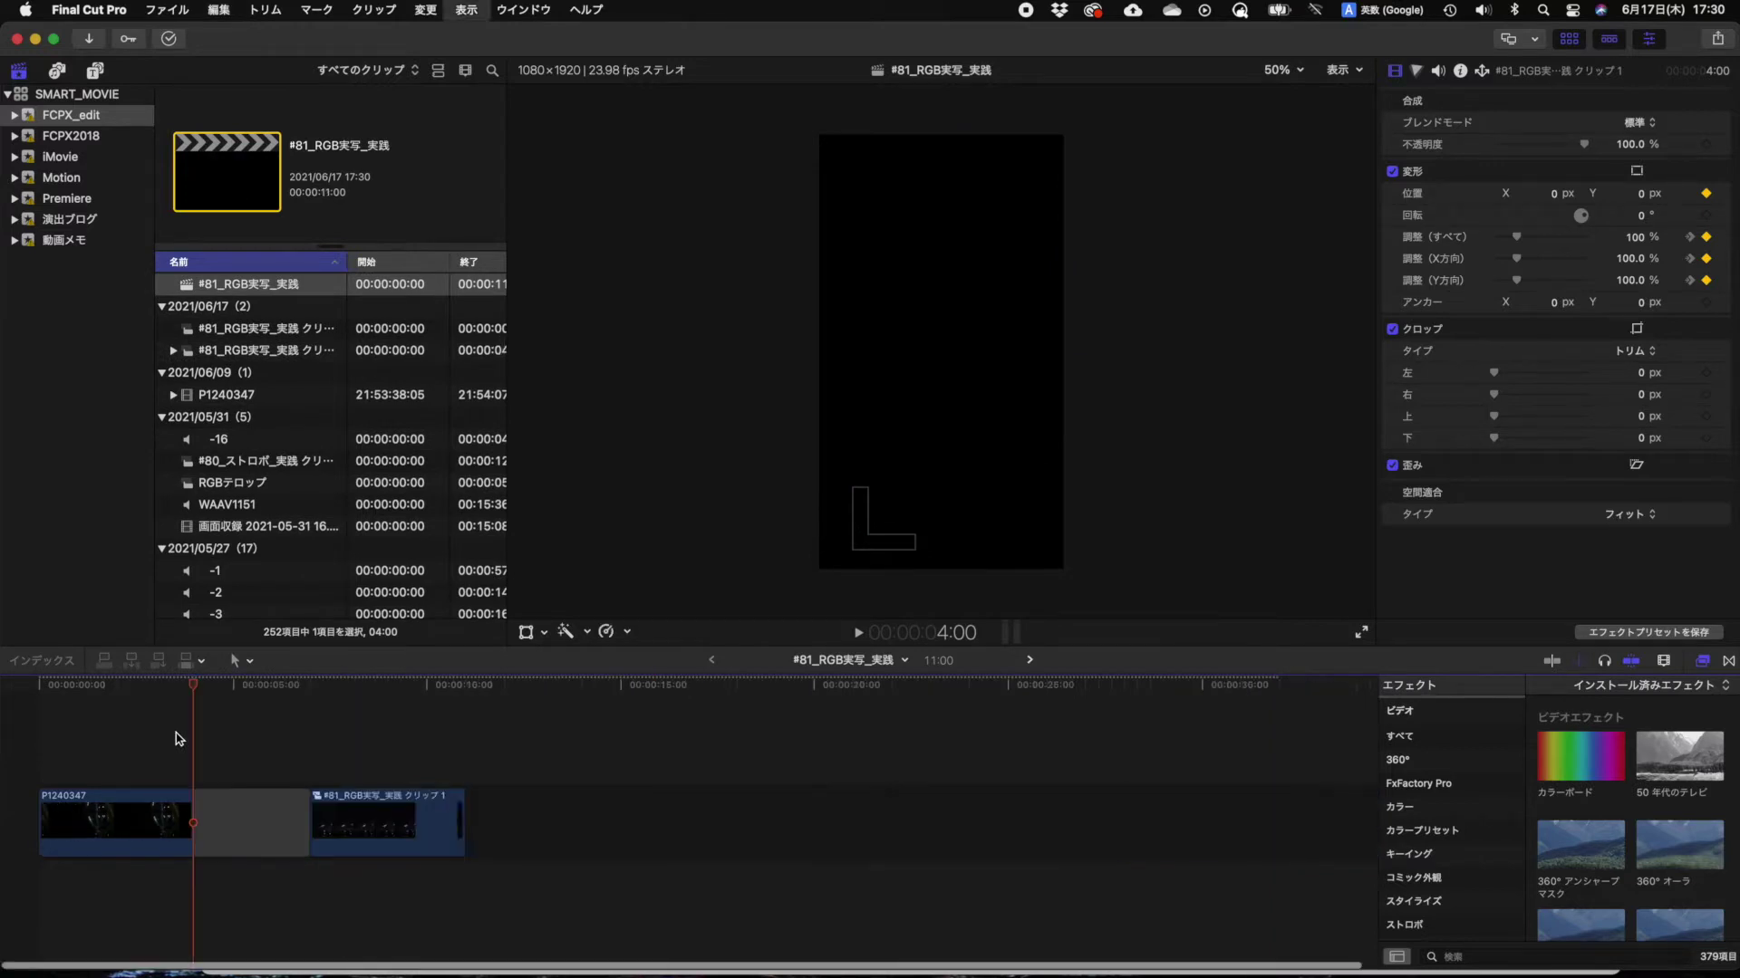
click(276, 841)
drag(309, 810, 634, 811)
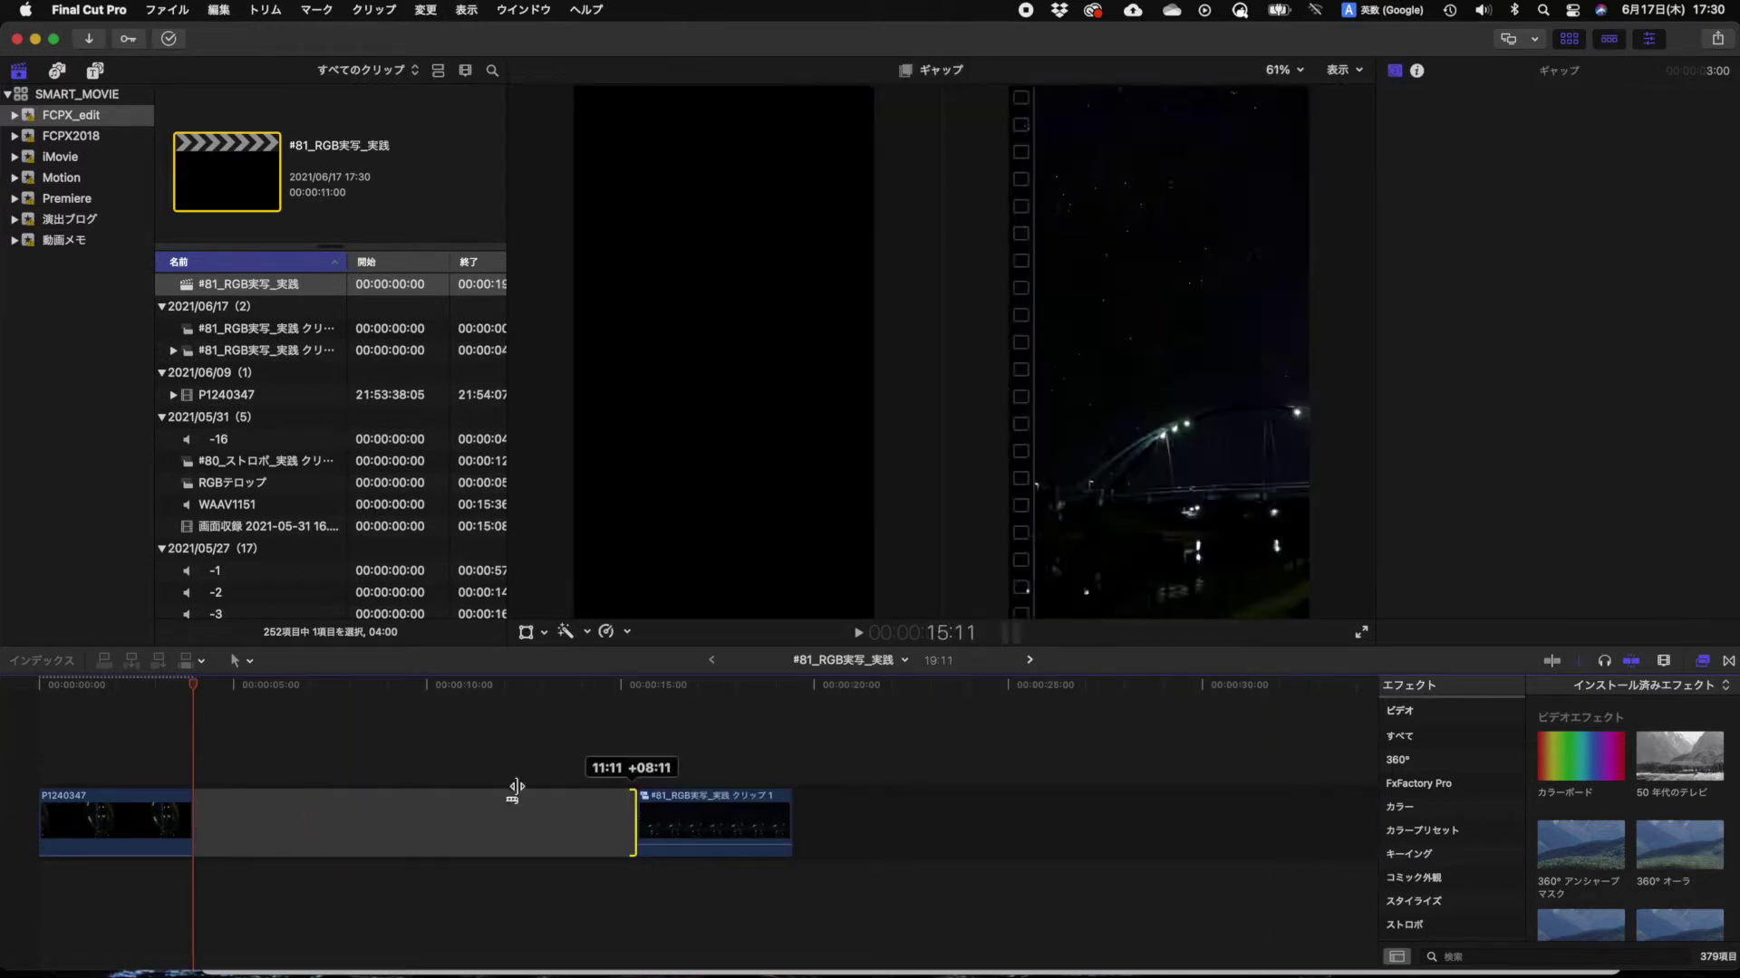
click(39, 686)
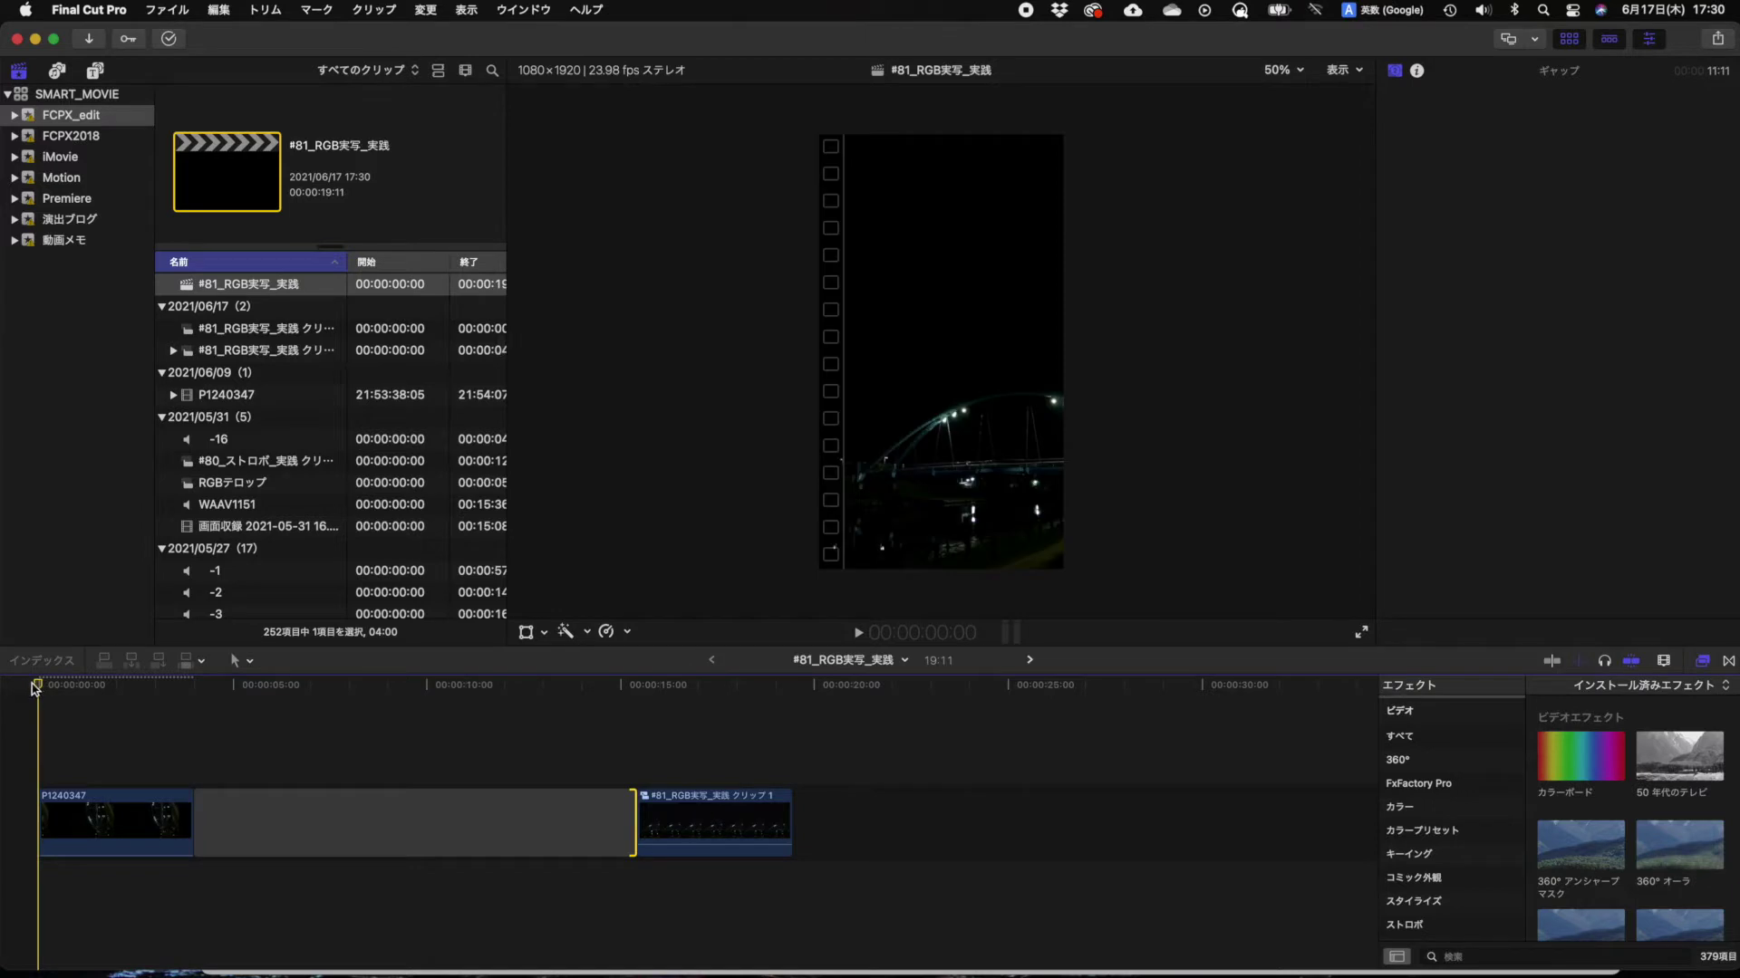
key(super+plus)
drag(43, 686, 155, 685)
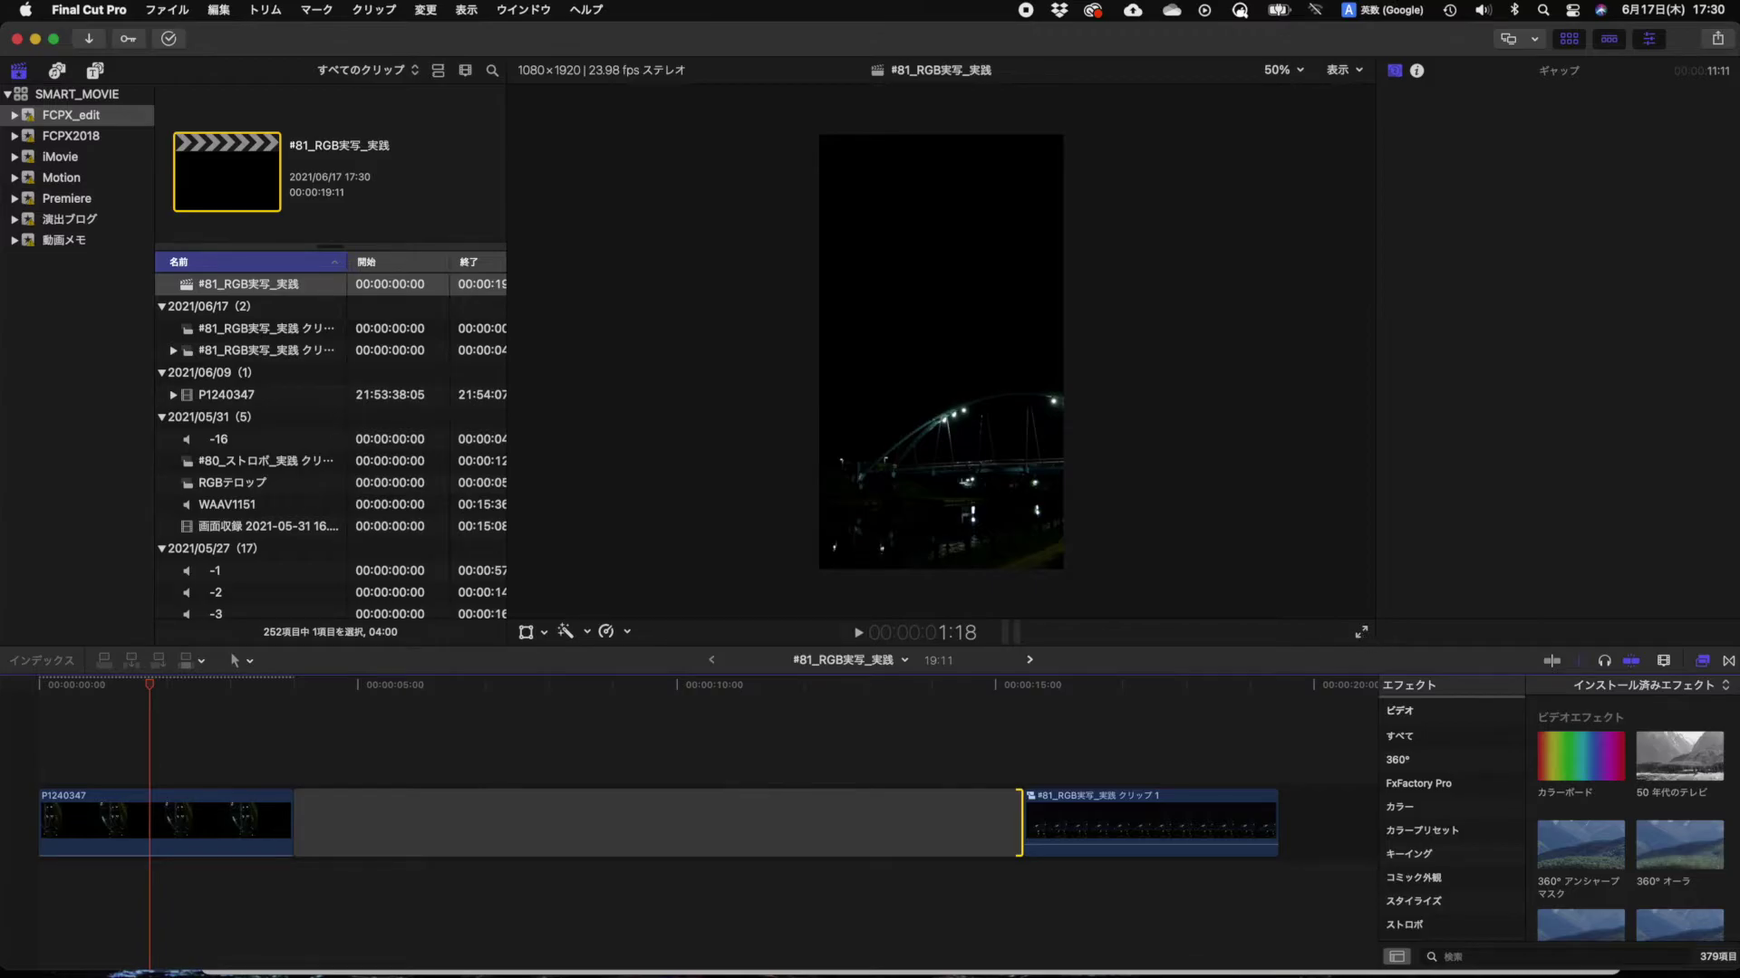
click(1361, 632)
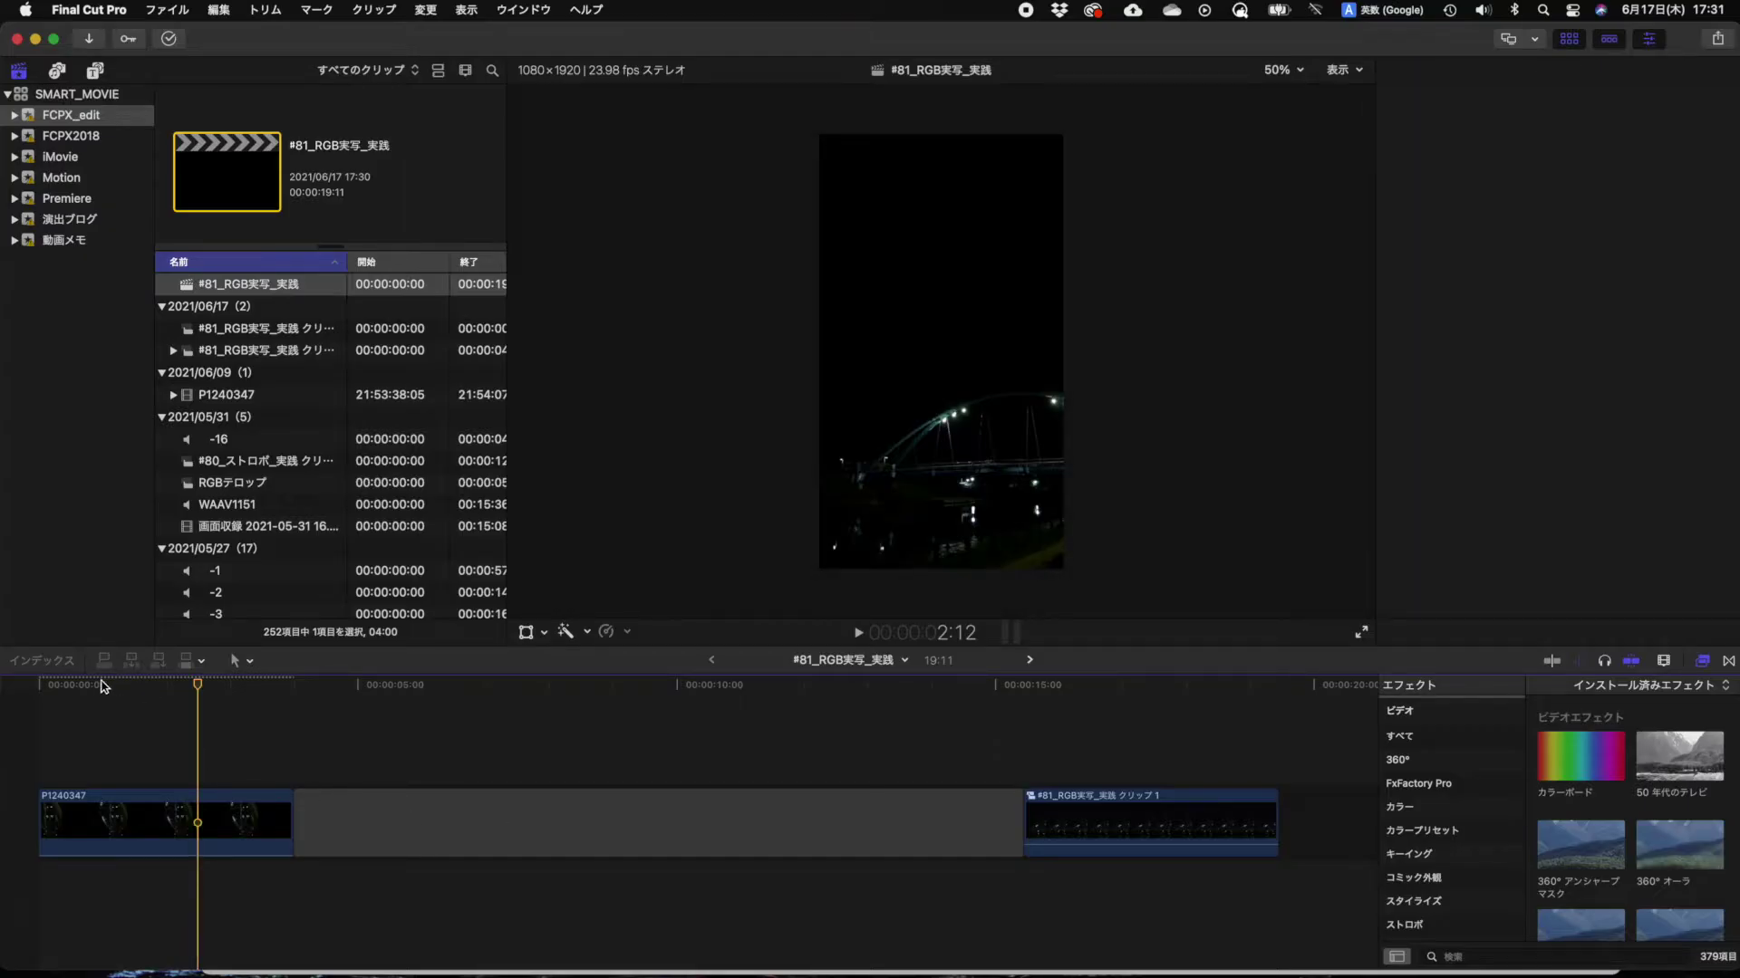
click(38, 686)
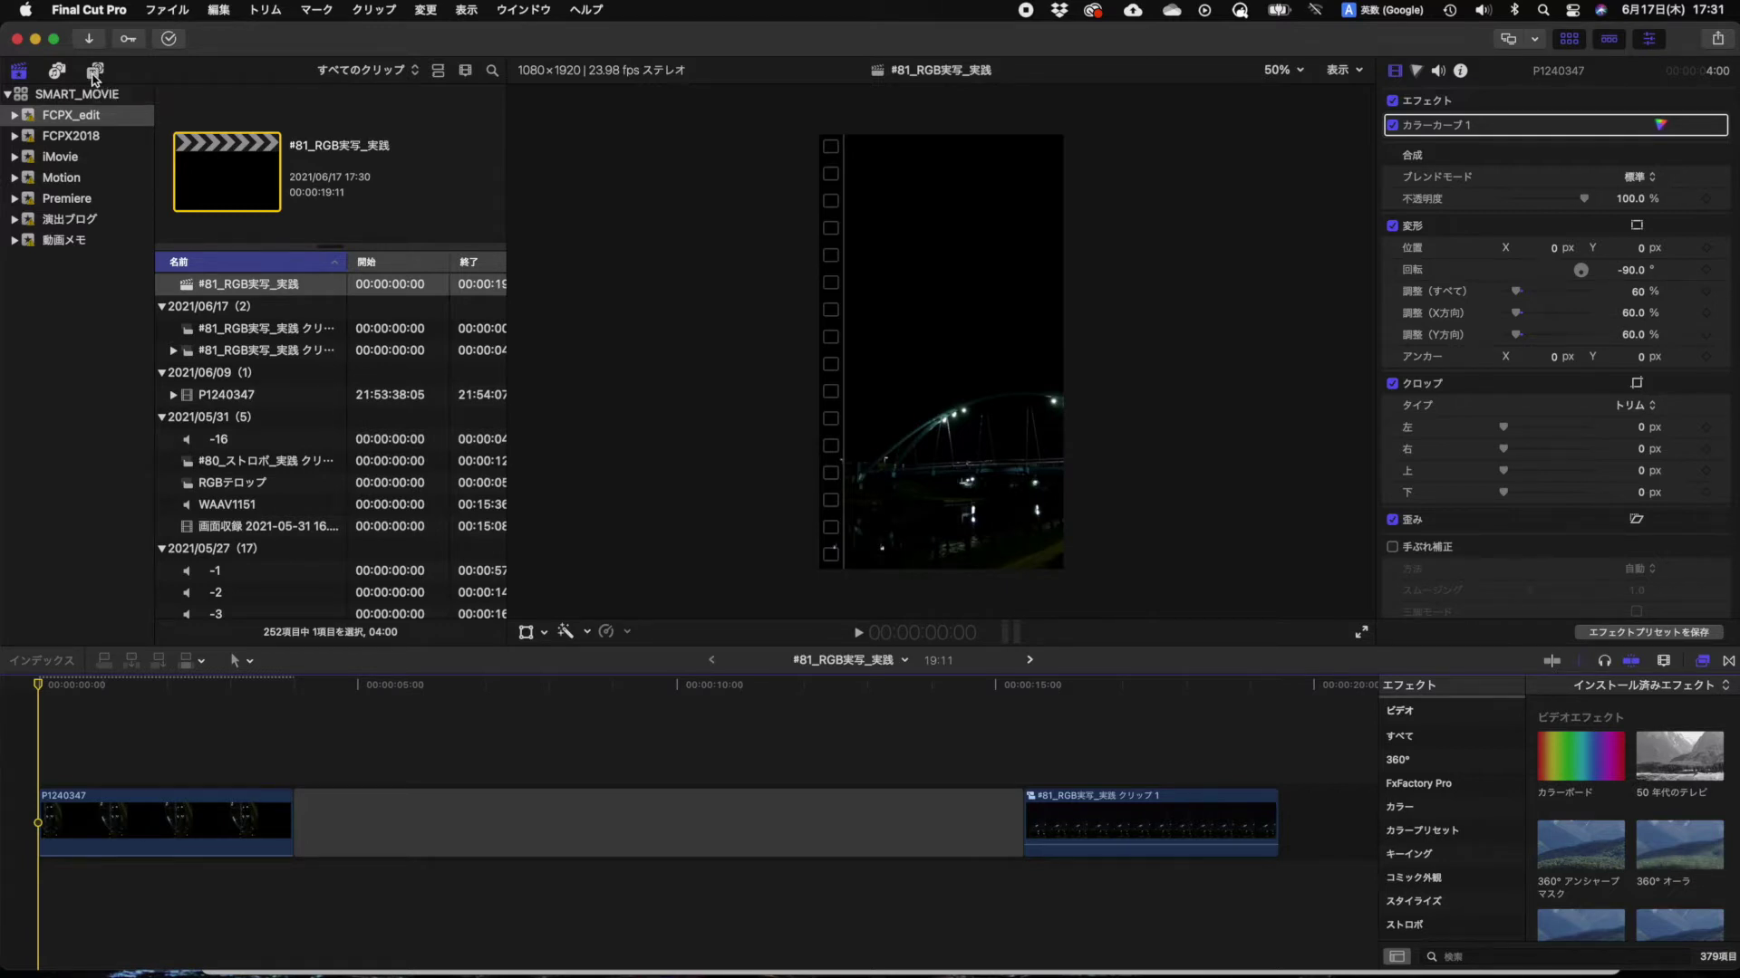
Step: Find the 星 generator and connect it above the P1240347 bridge clip
click(94, 73)
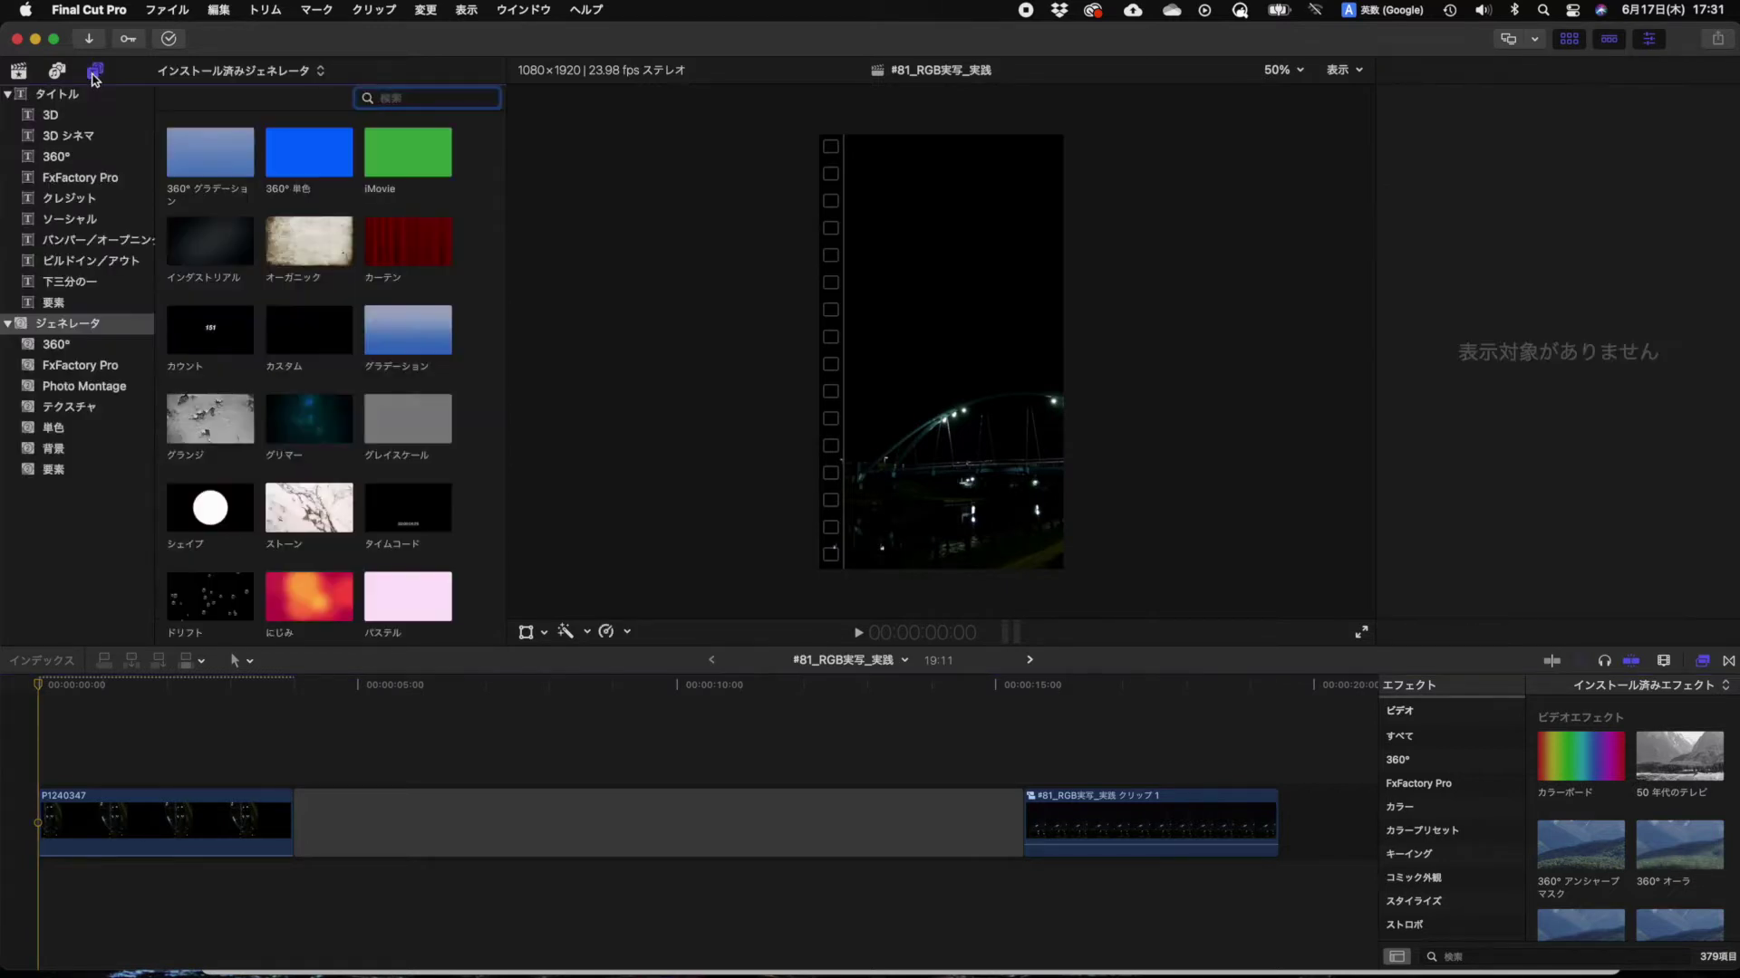
click(18, 73)
click(95, 74)
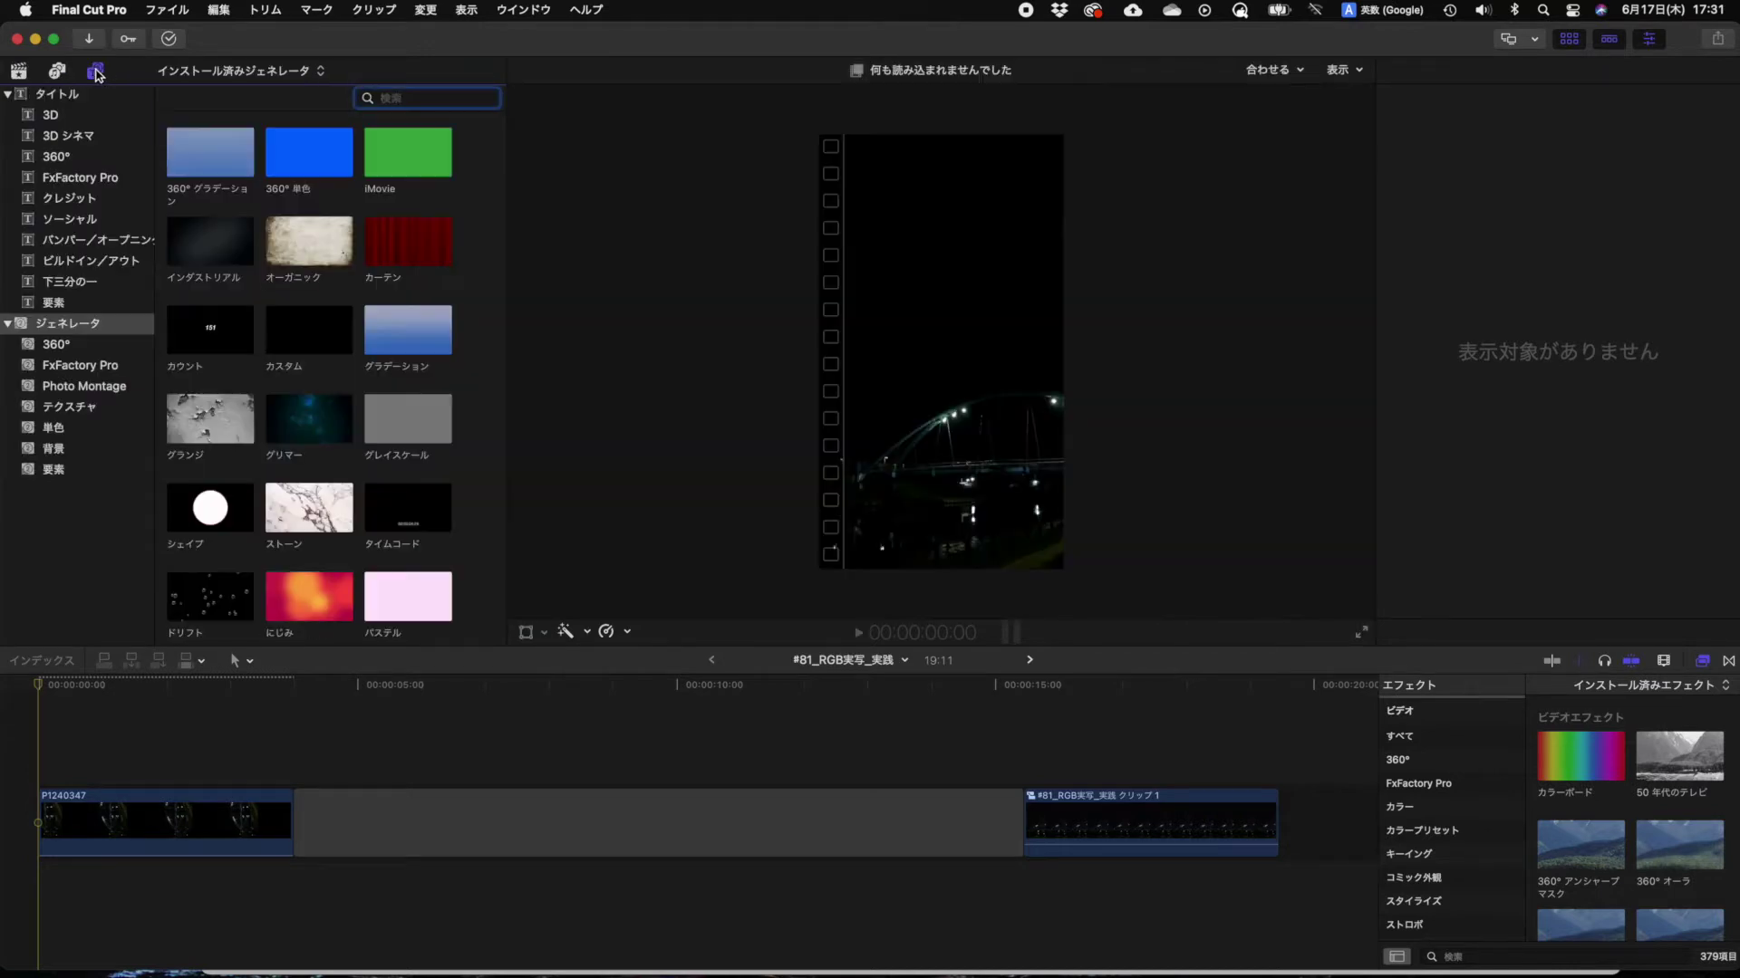
click(70, 328)
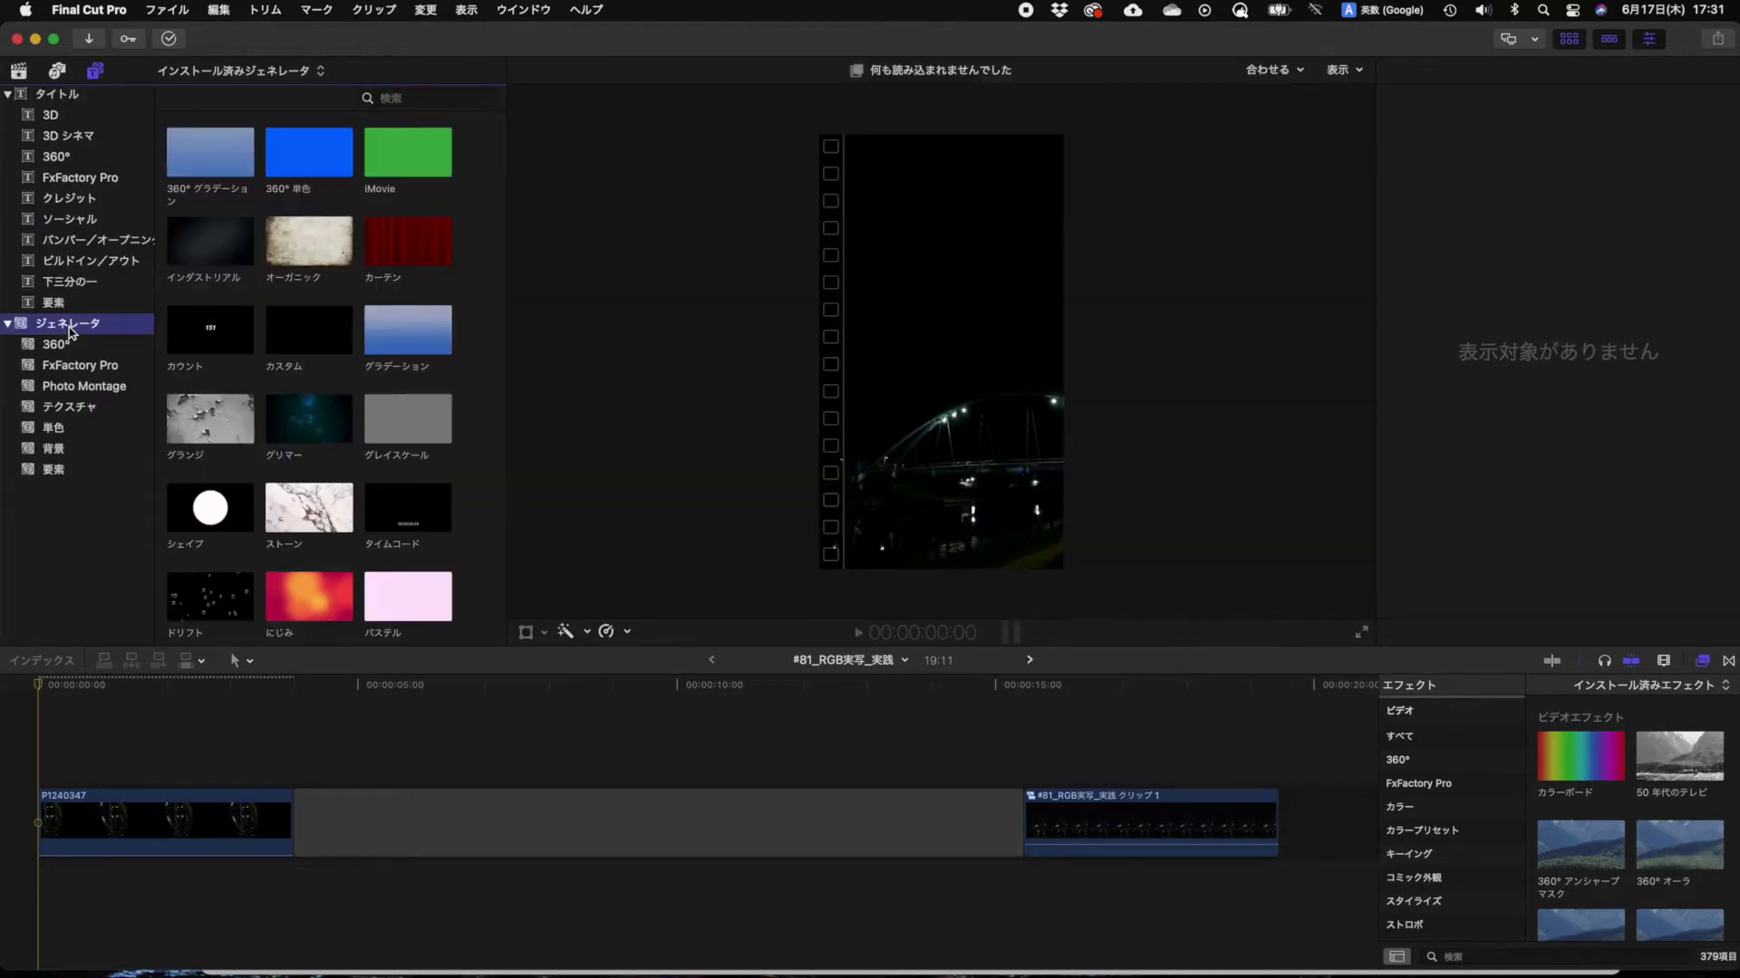
click(417, 100)
key(ctrl+space)
key(Return)
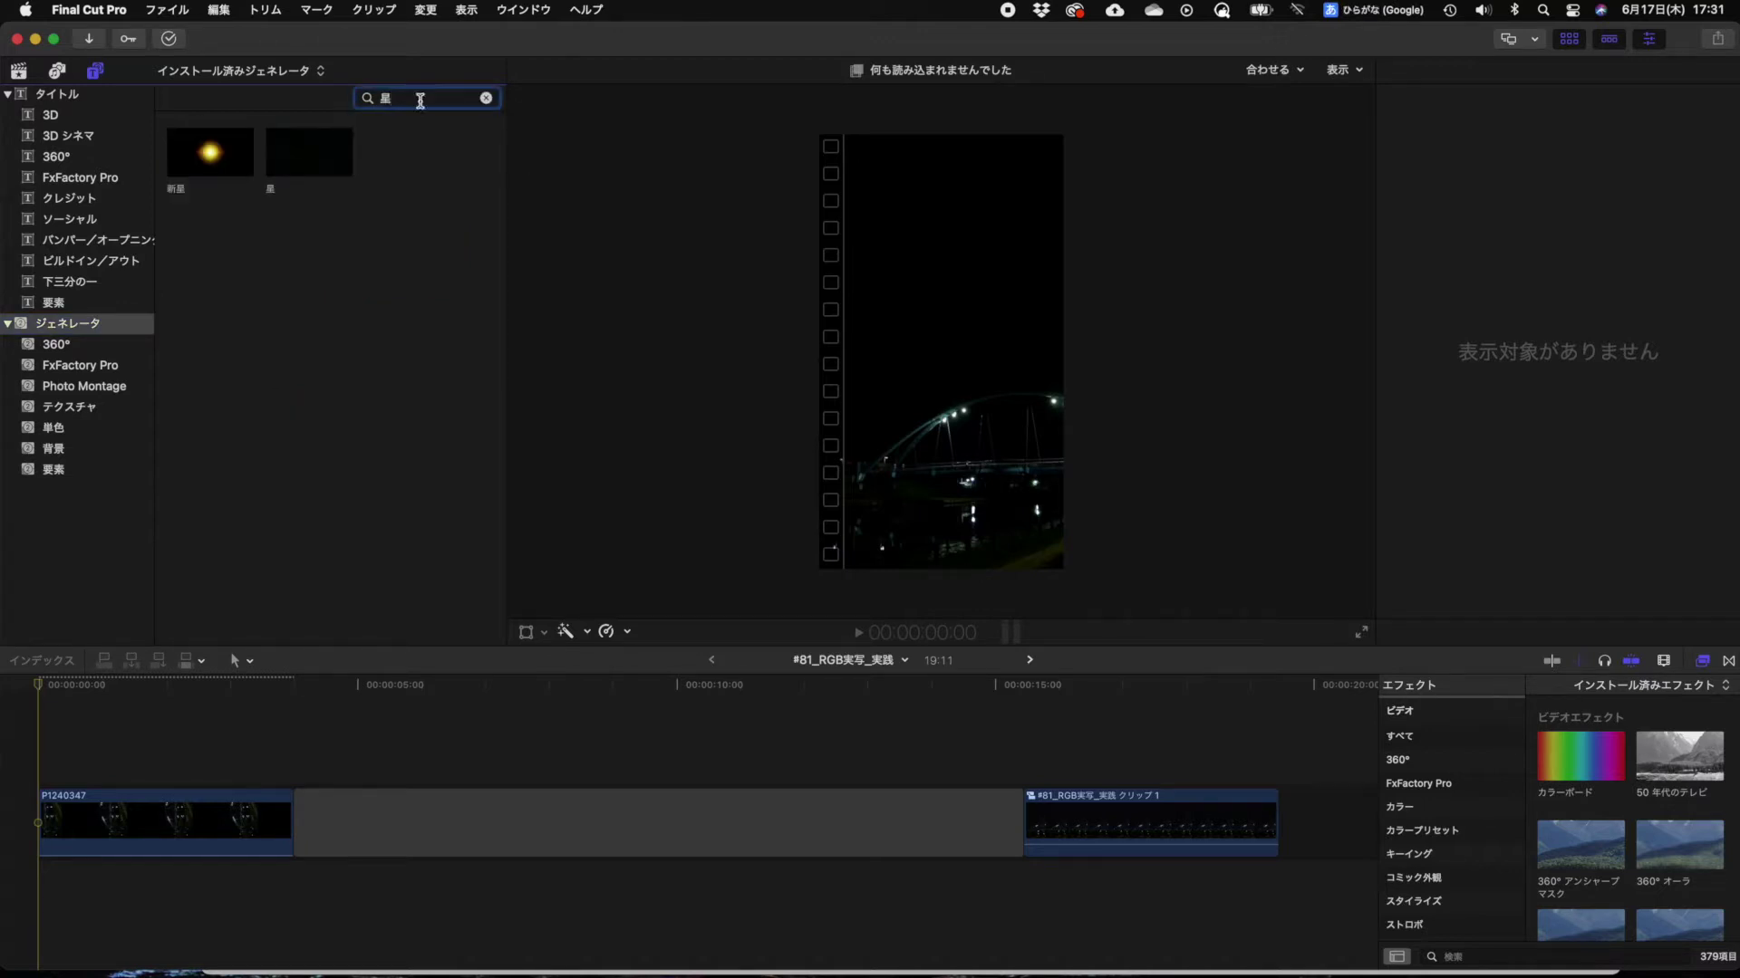
click(317, 164)
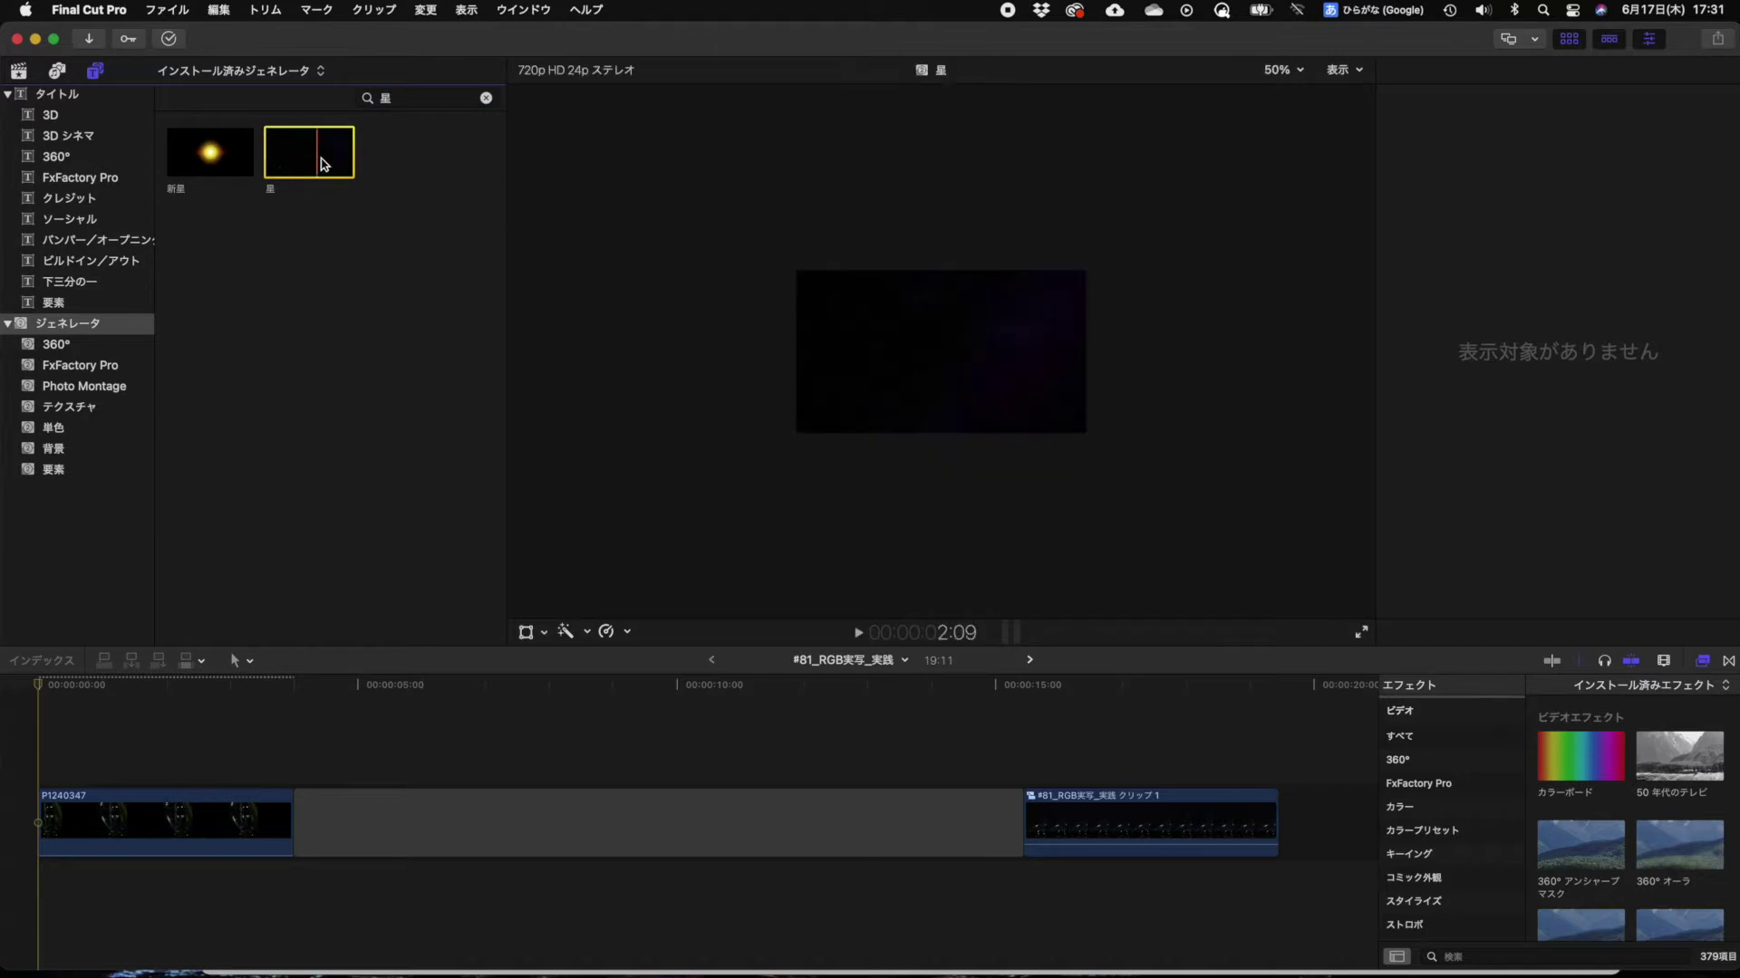
mouse_move(325, 164)
mouse_down()
mouse_move(41, 766)
mouse_move(86, 761)
mouse_up()
Step: Show the star clip's properties and clear the generator search field
key(super+4)
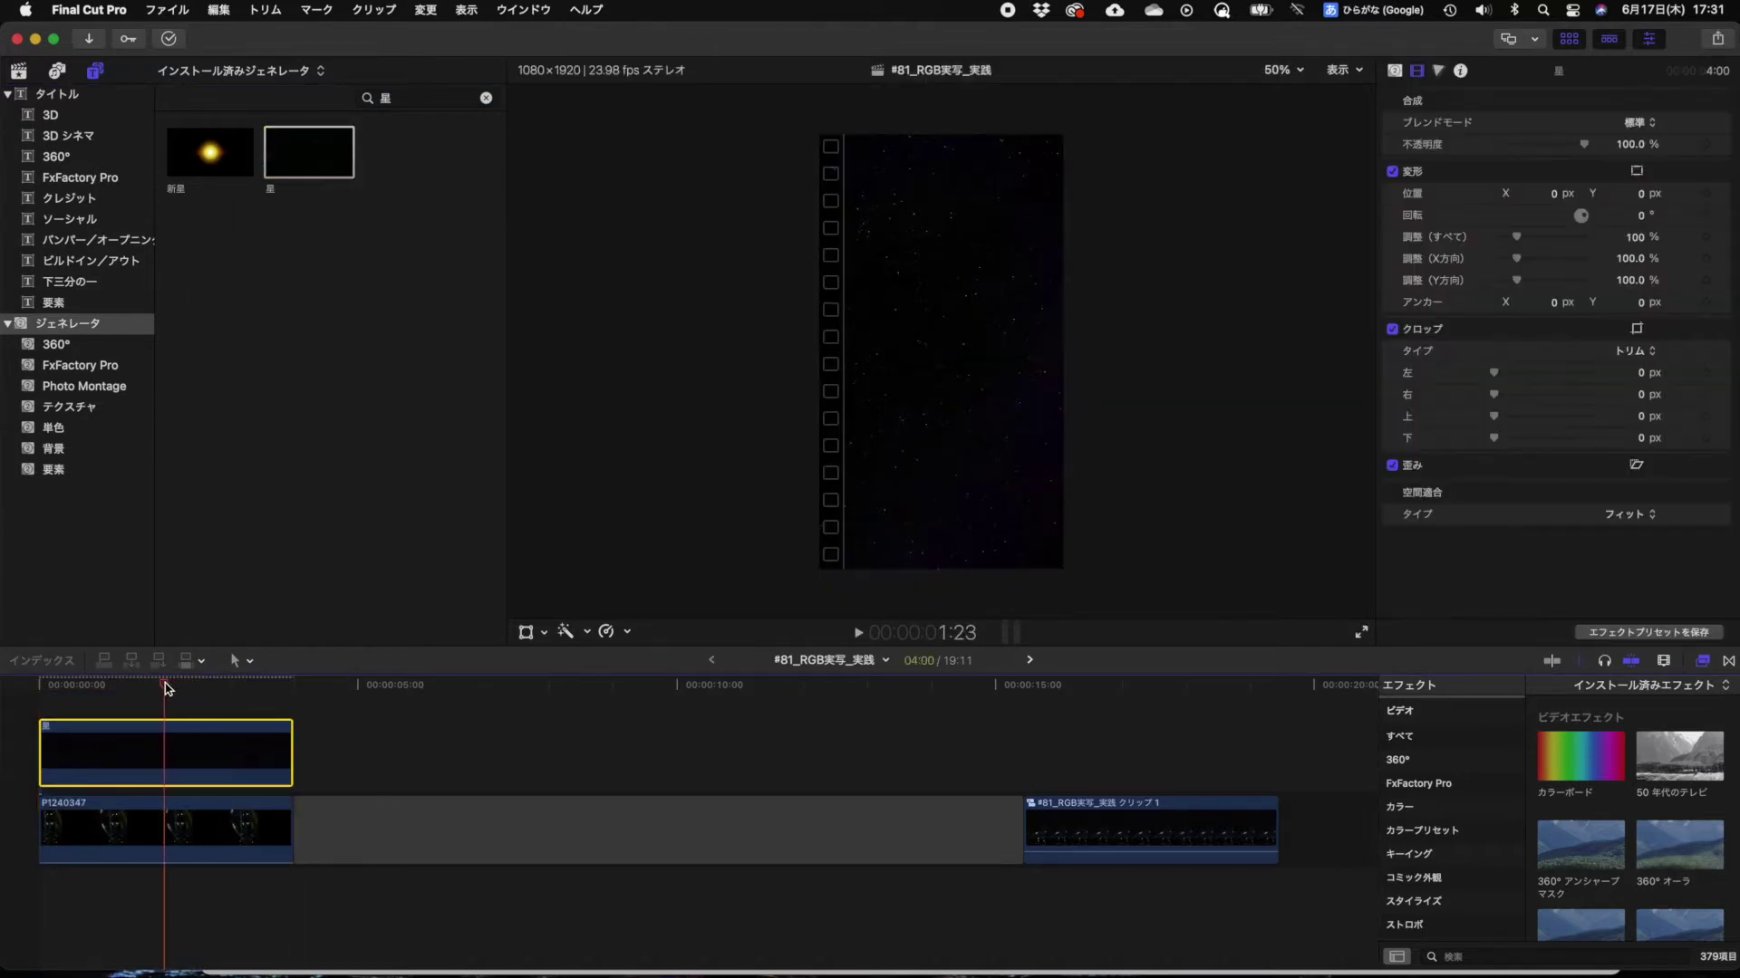
click(426, 98)
key(BackSpace)
text(h)
key(Tab)
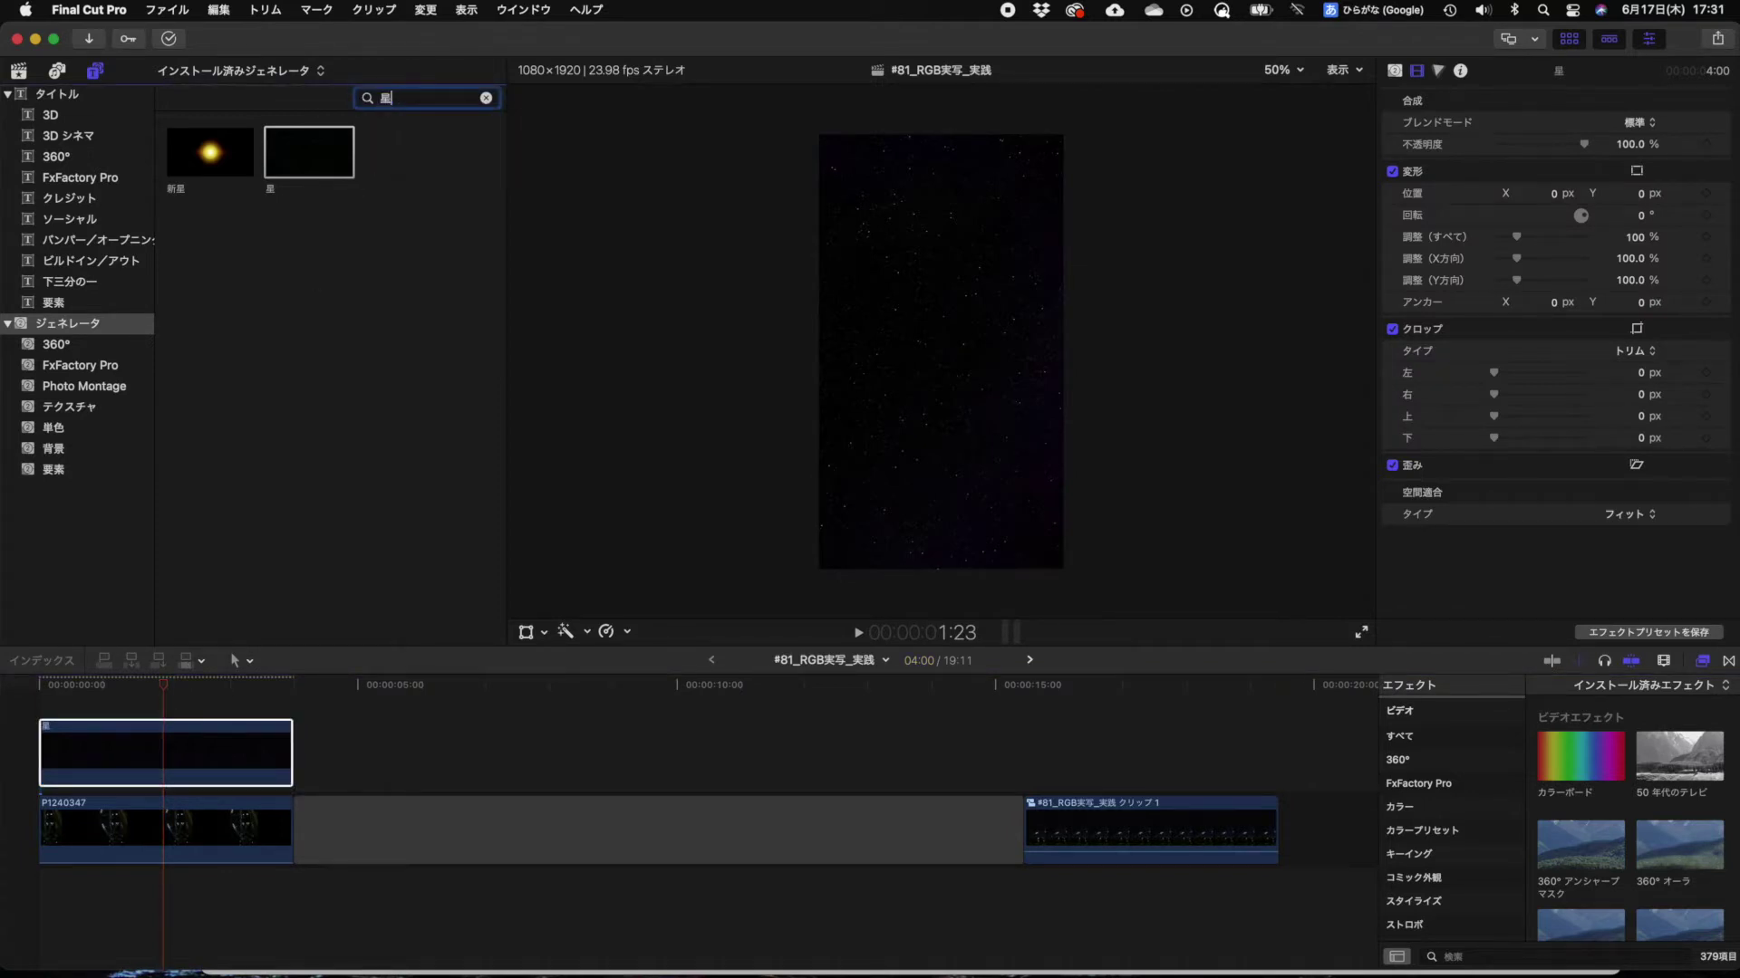
click(486, 99)
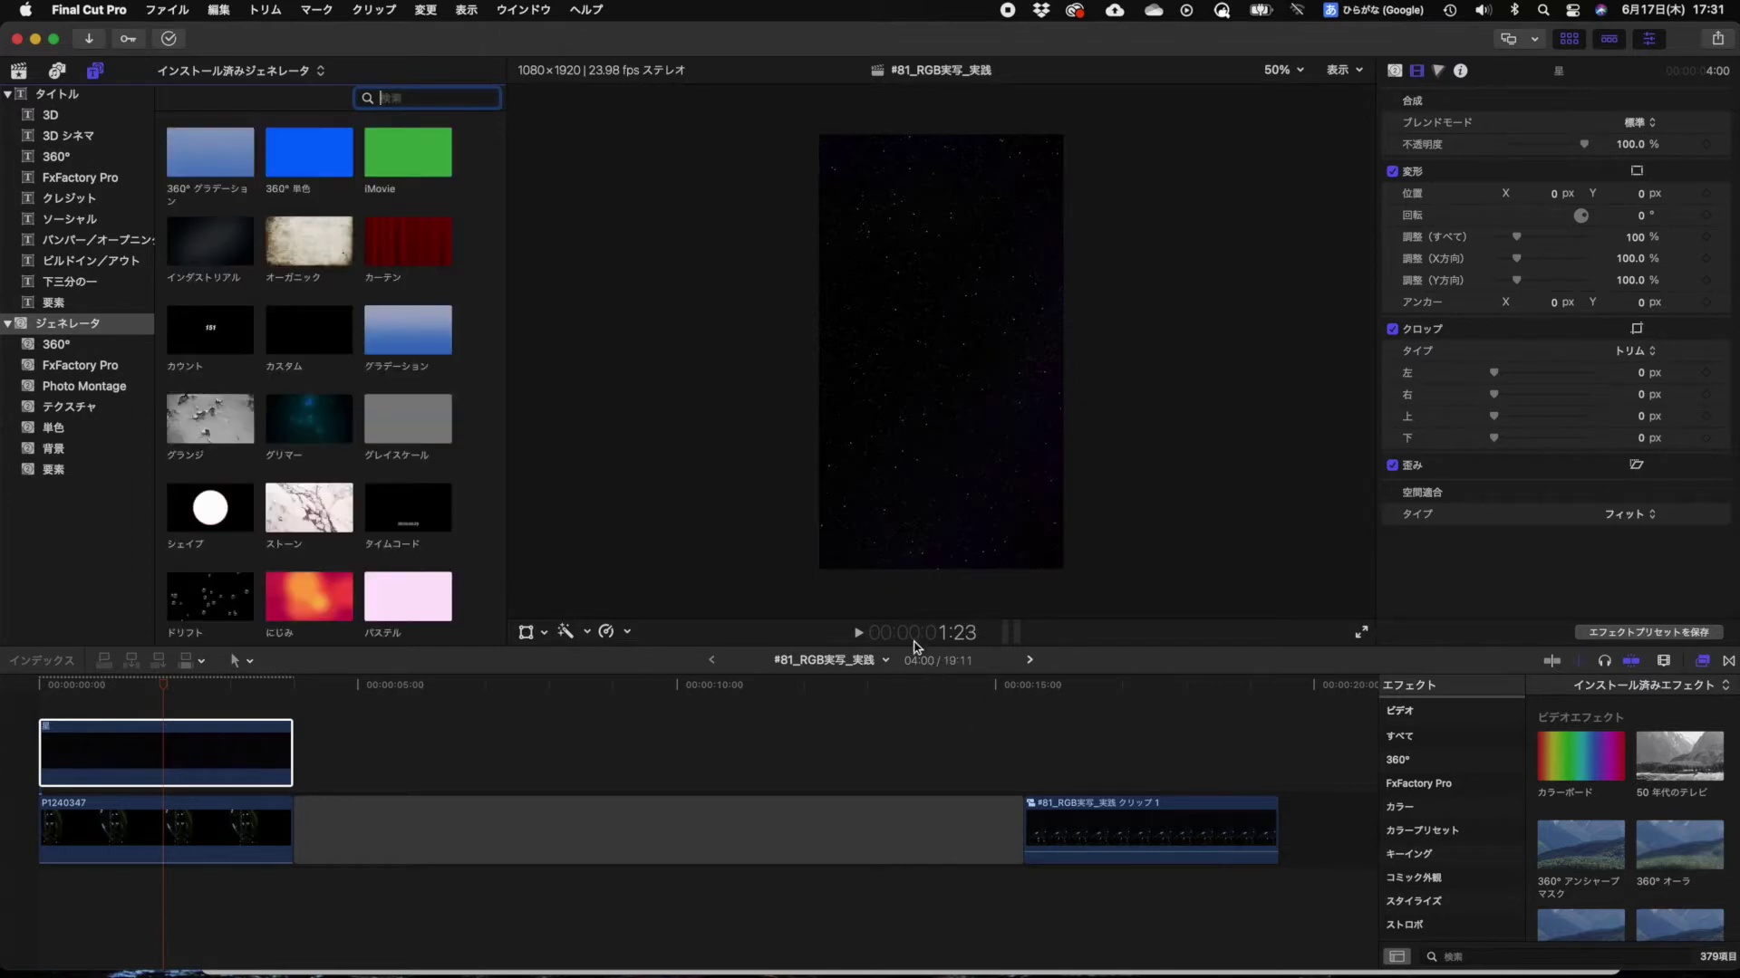
click(164, 746)
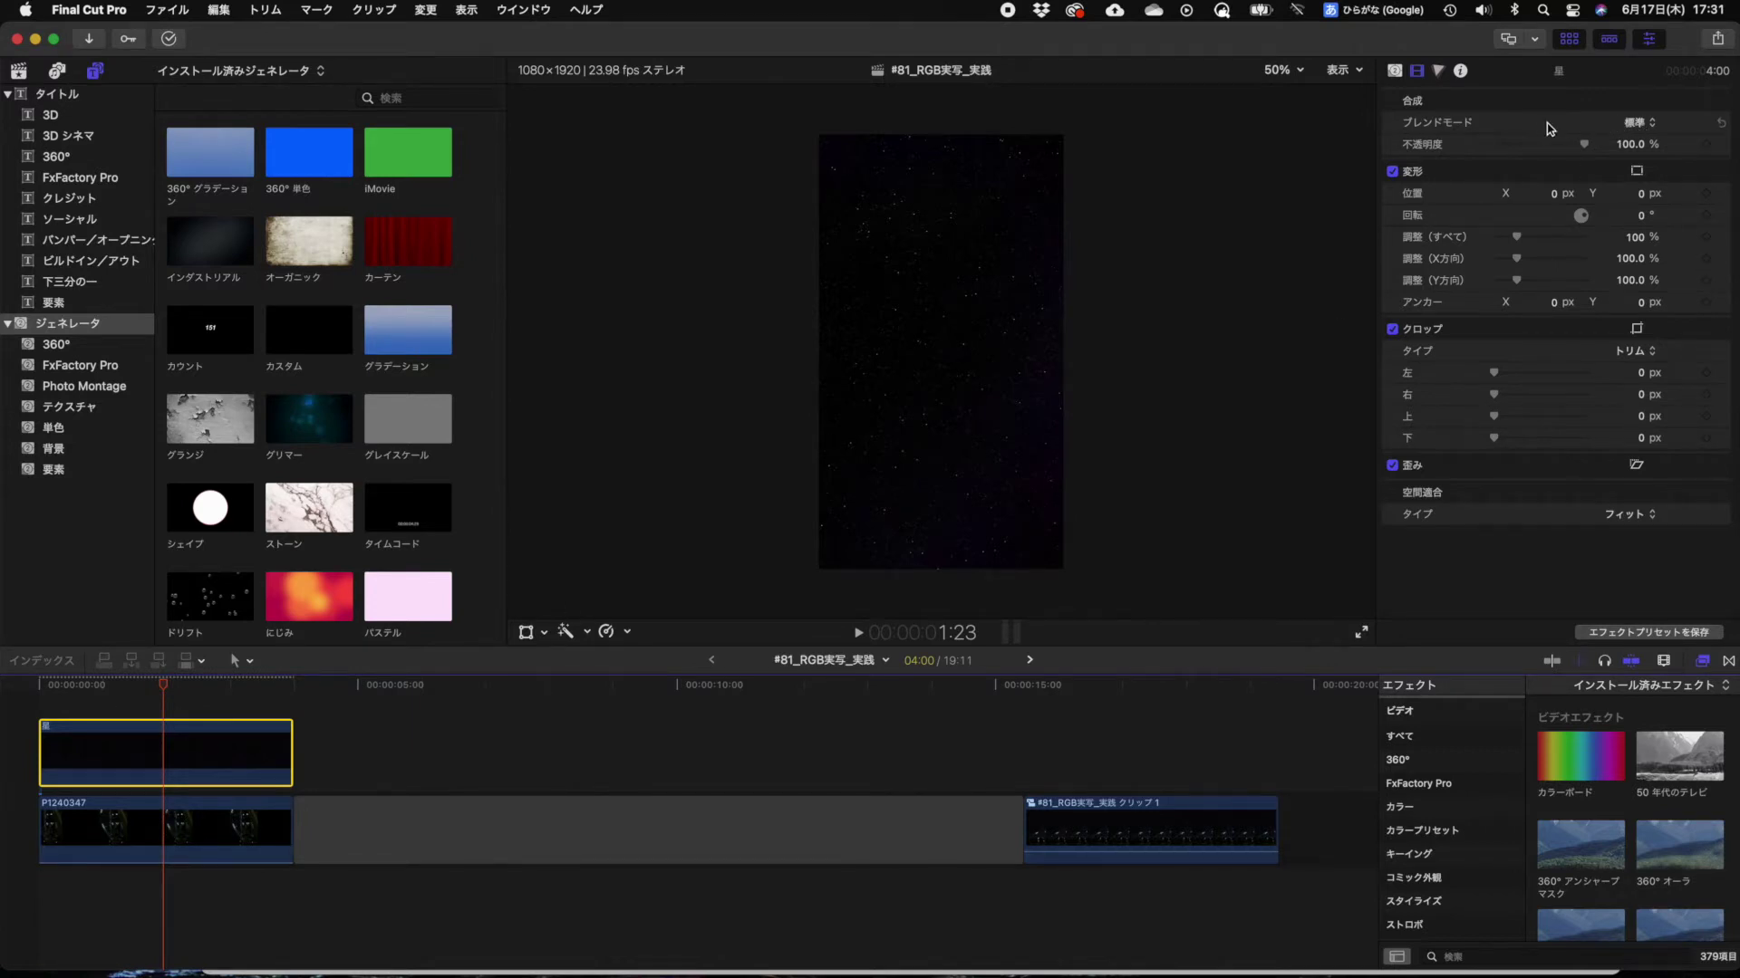
Step: Set the 星 layer's blend mode to スクリーン and play from the start to check it
click(1641, 125)
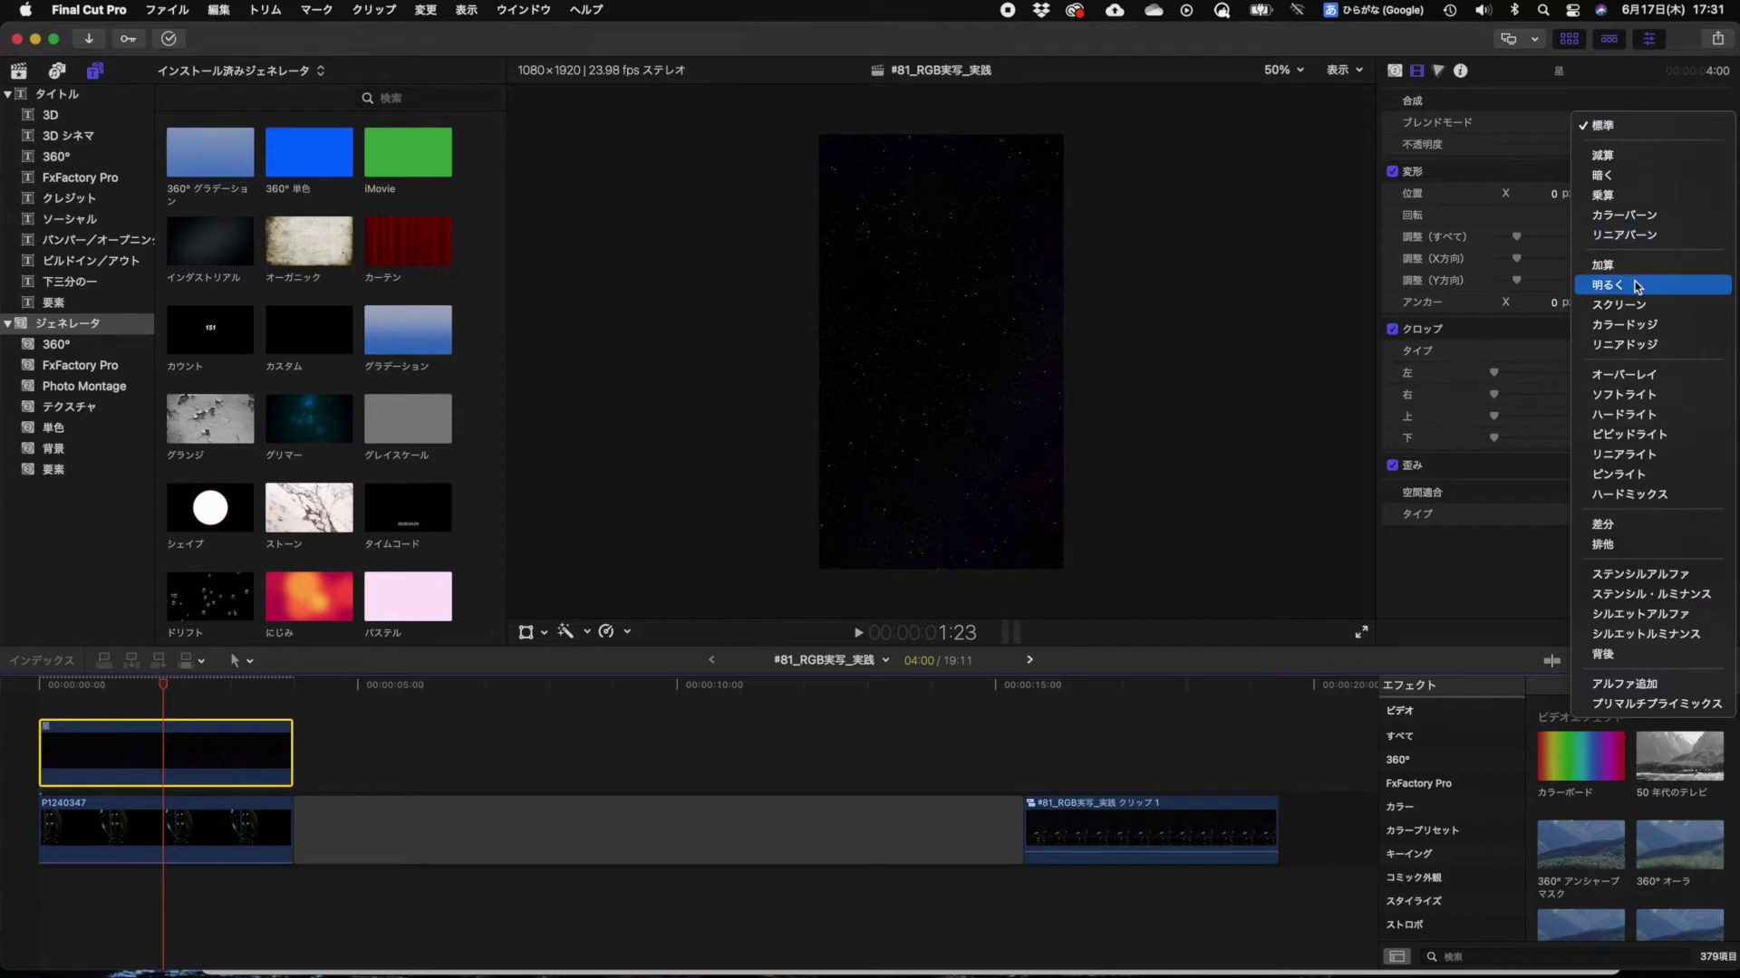
click(1630, 309)
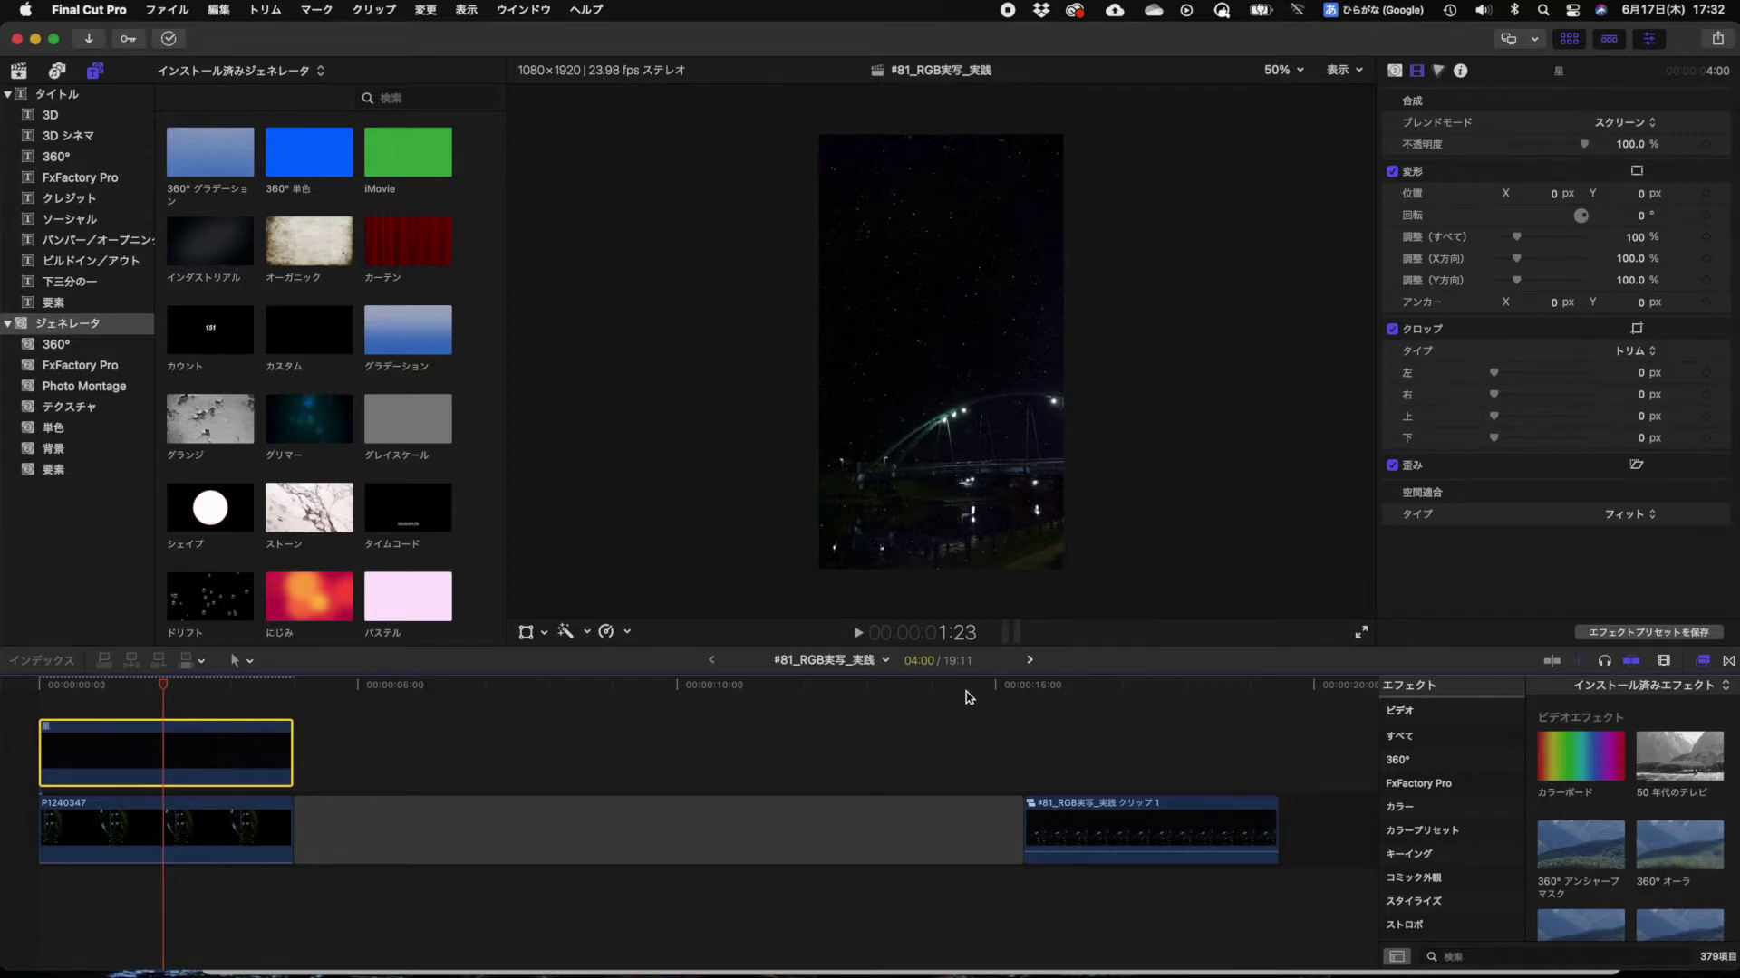
key(Home)
key(space)
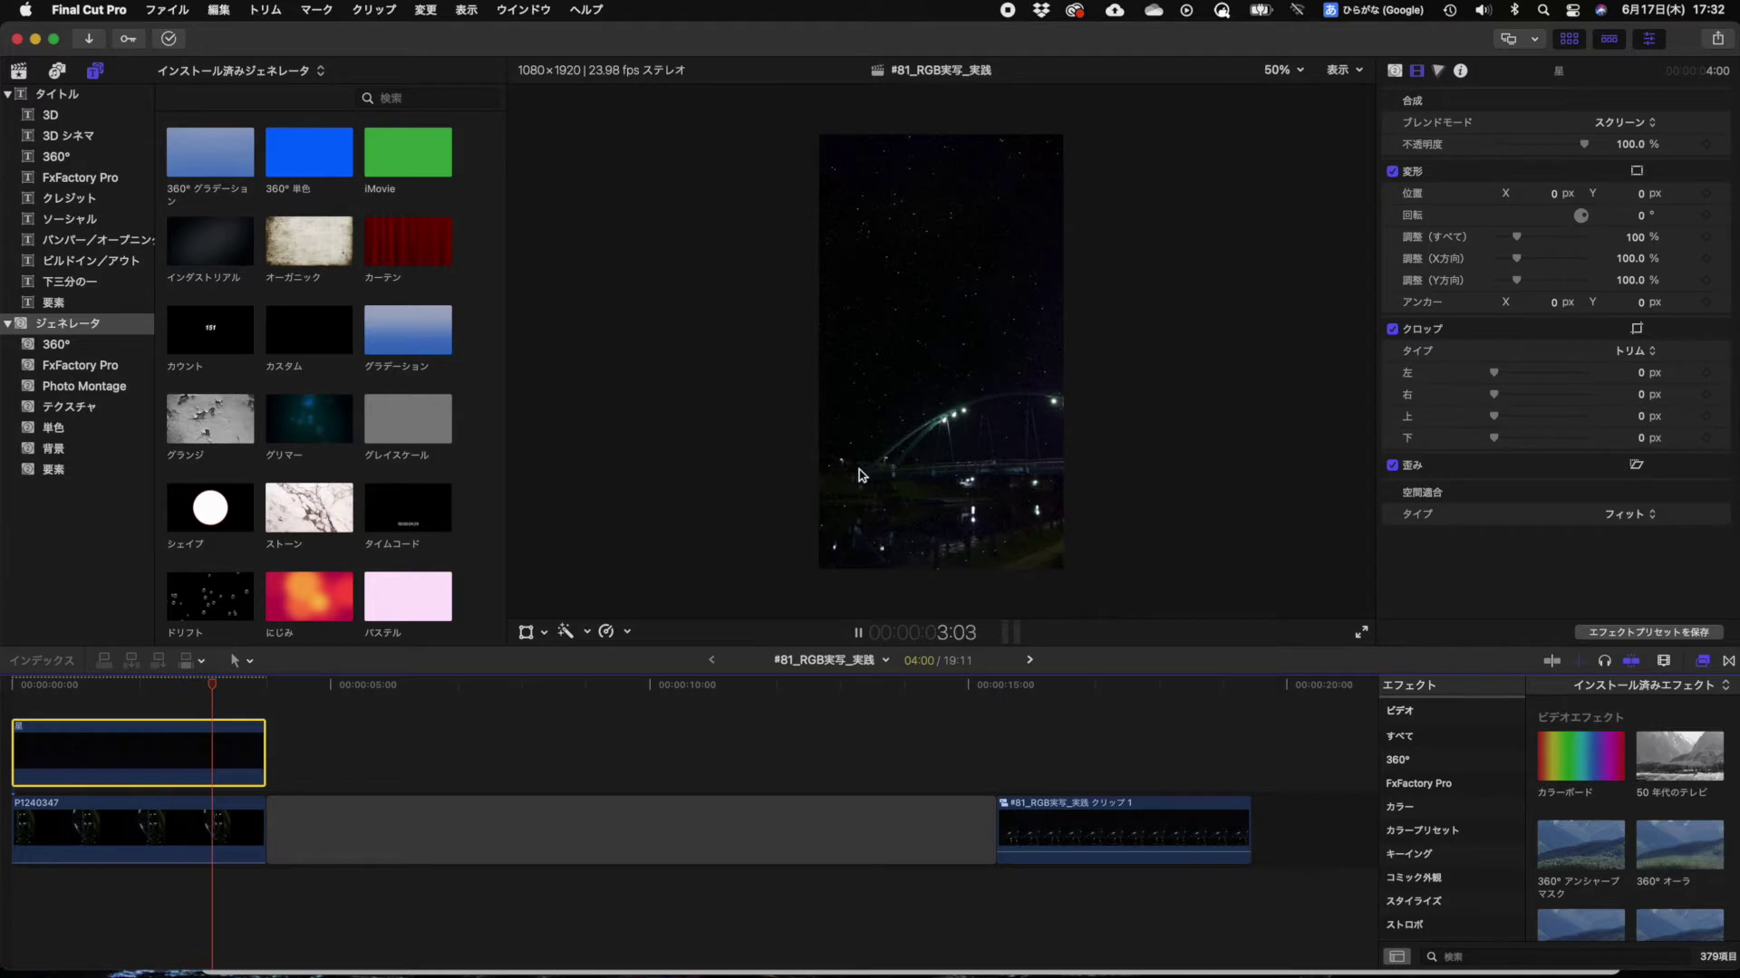
key(space)
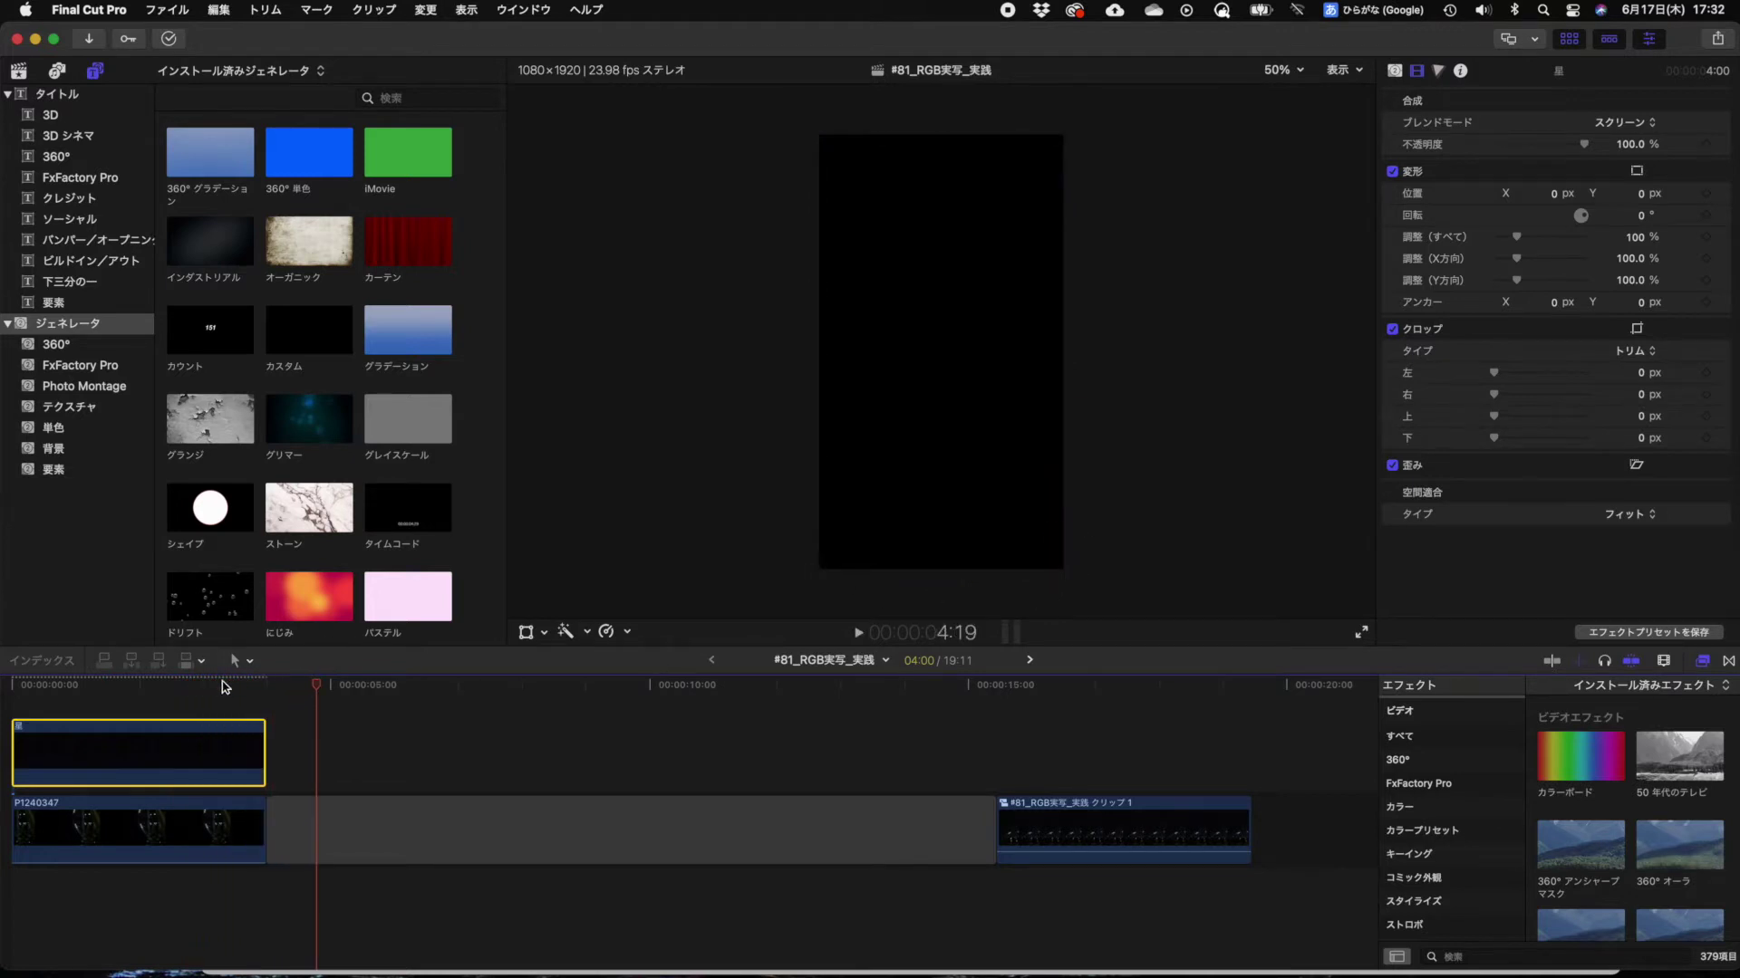
drag(225, 687, 136, 684)
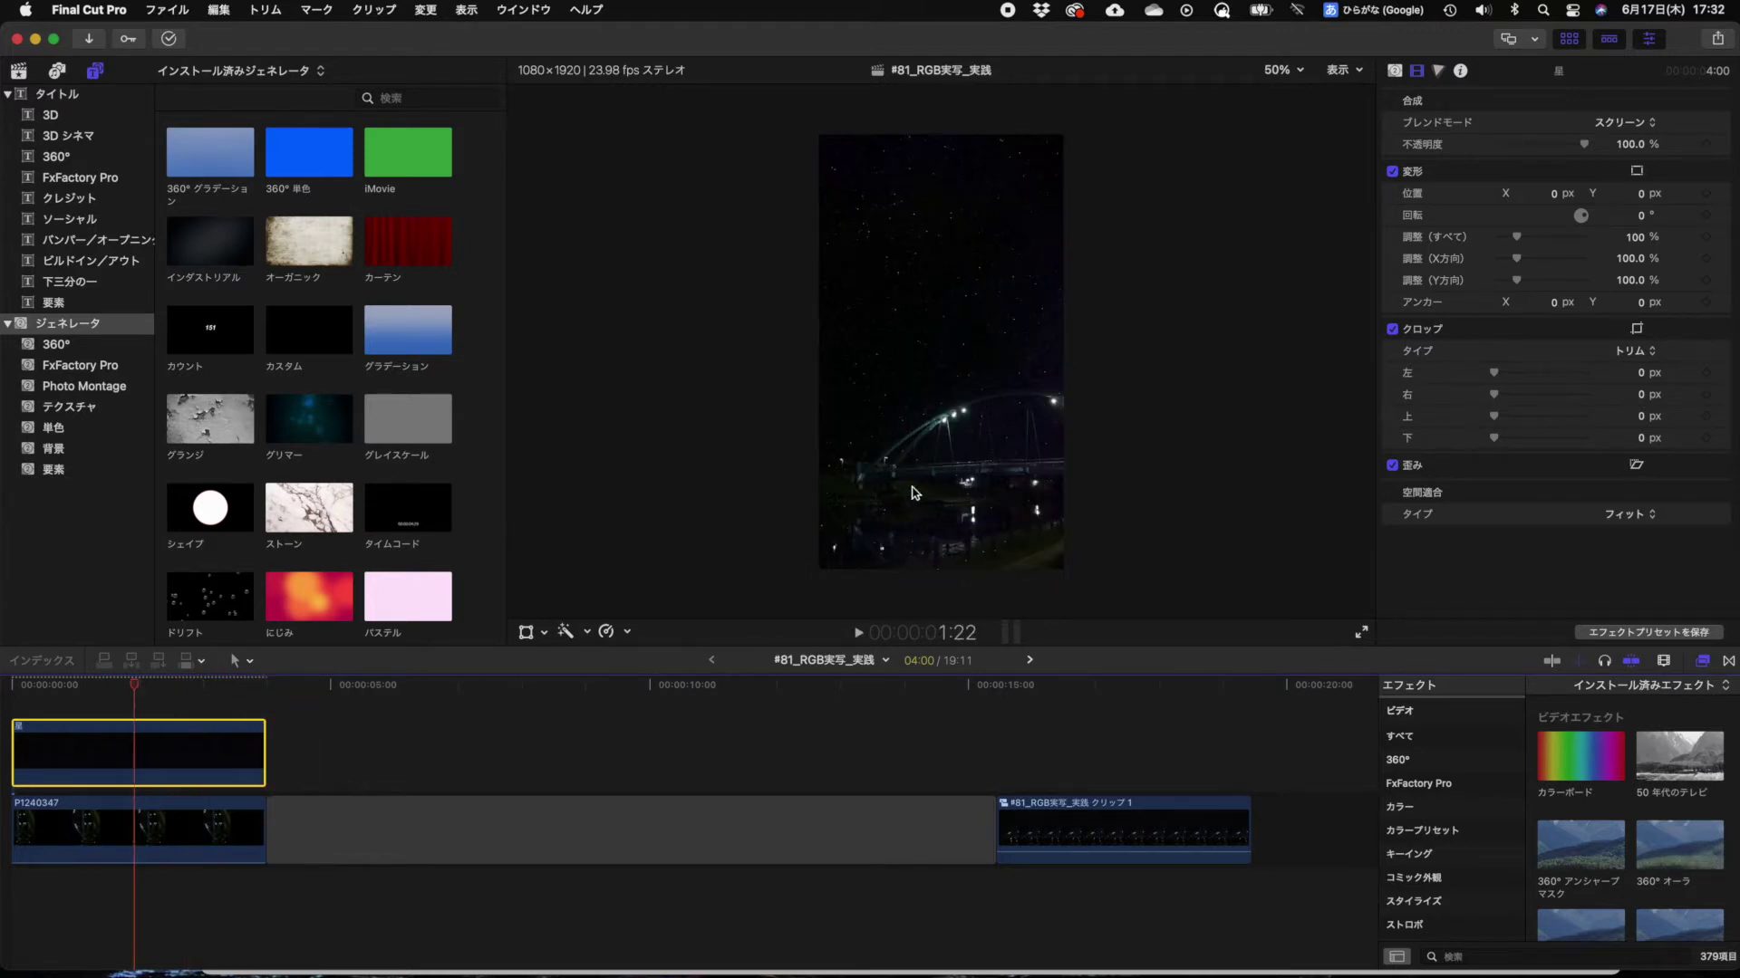
click(1452, 957)
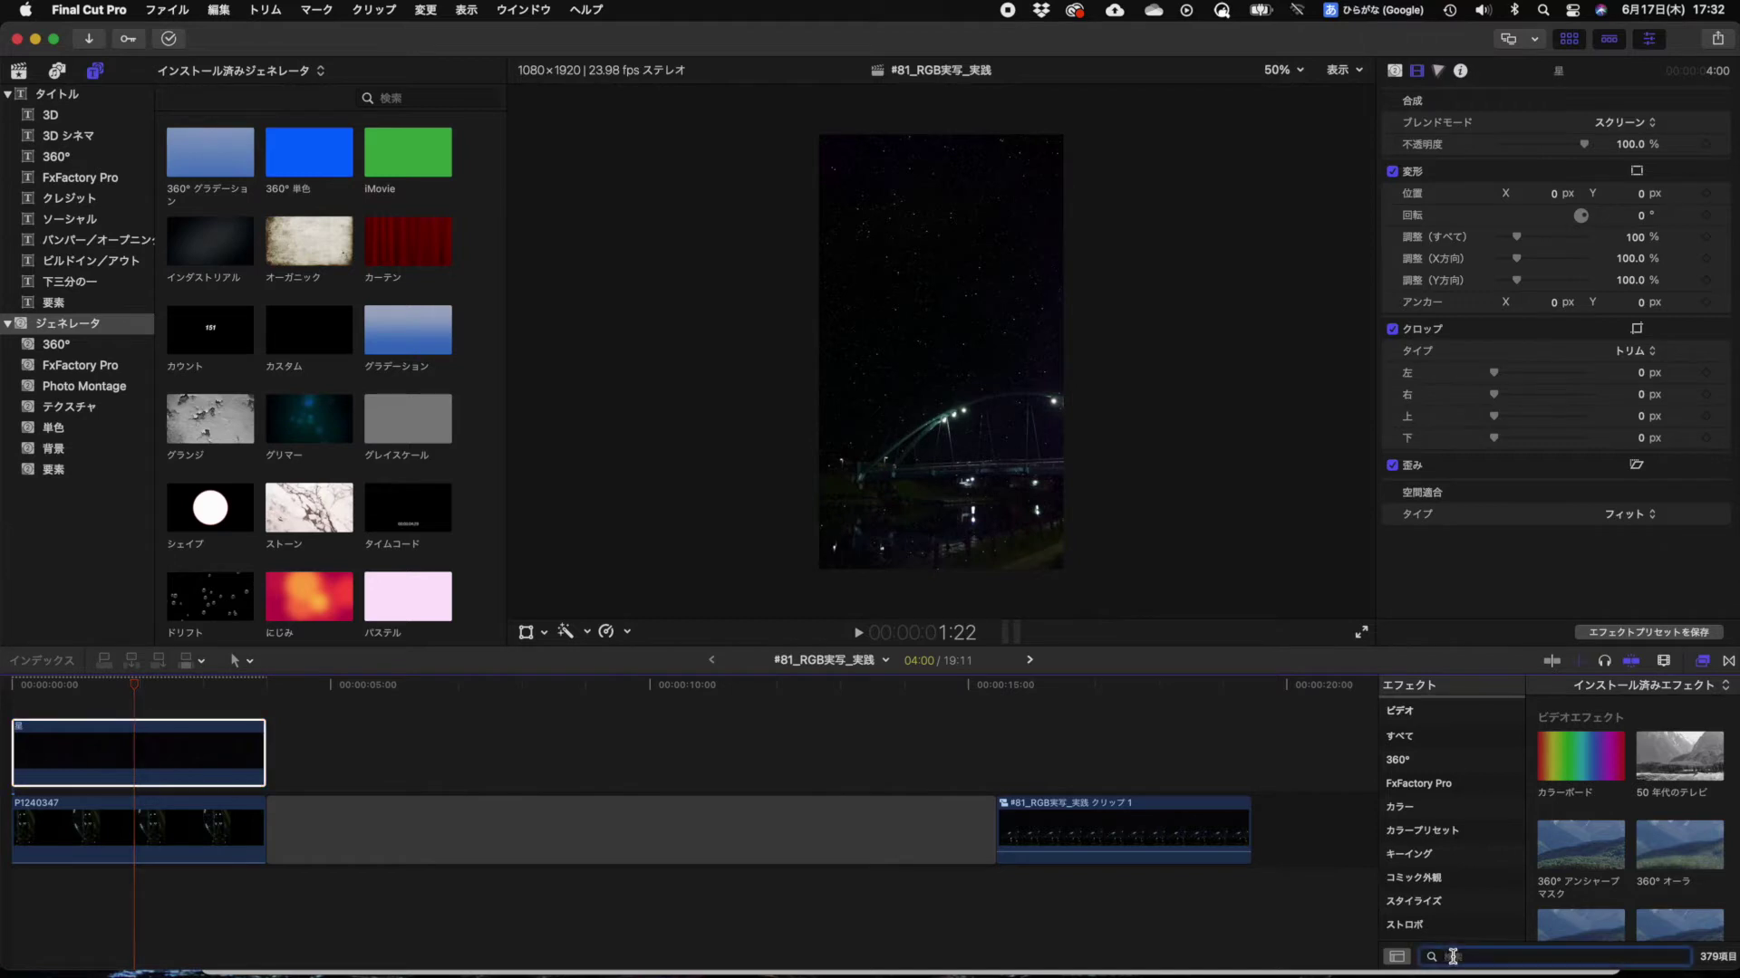
Step: Search effects for マスク and apply マスクを描画 (Draw Mask) to the 星 clip
text(舞うs区)
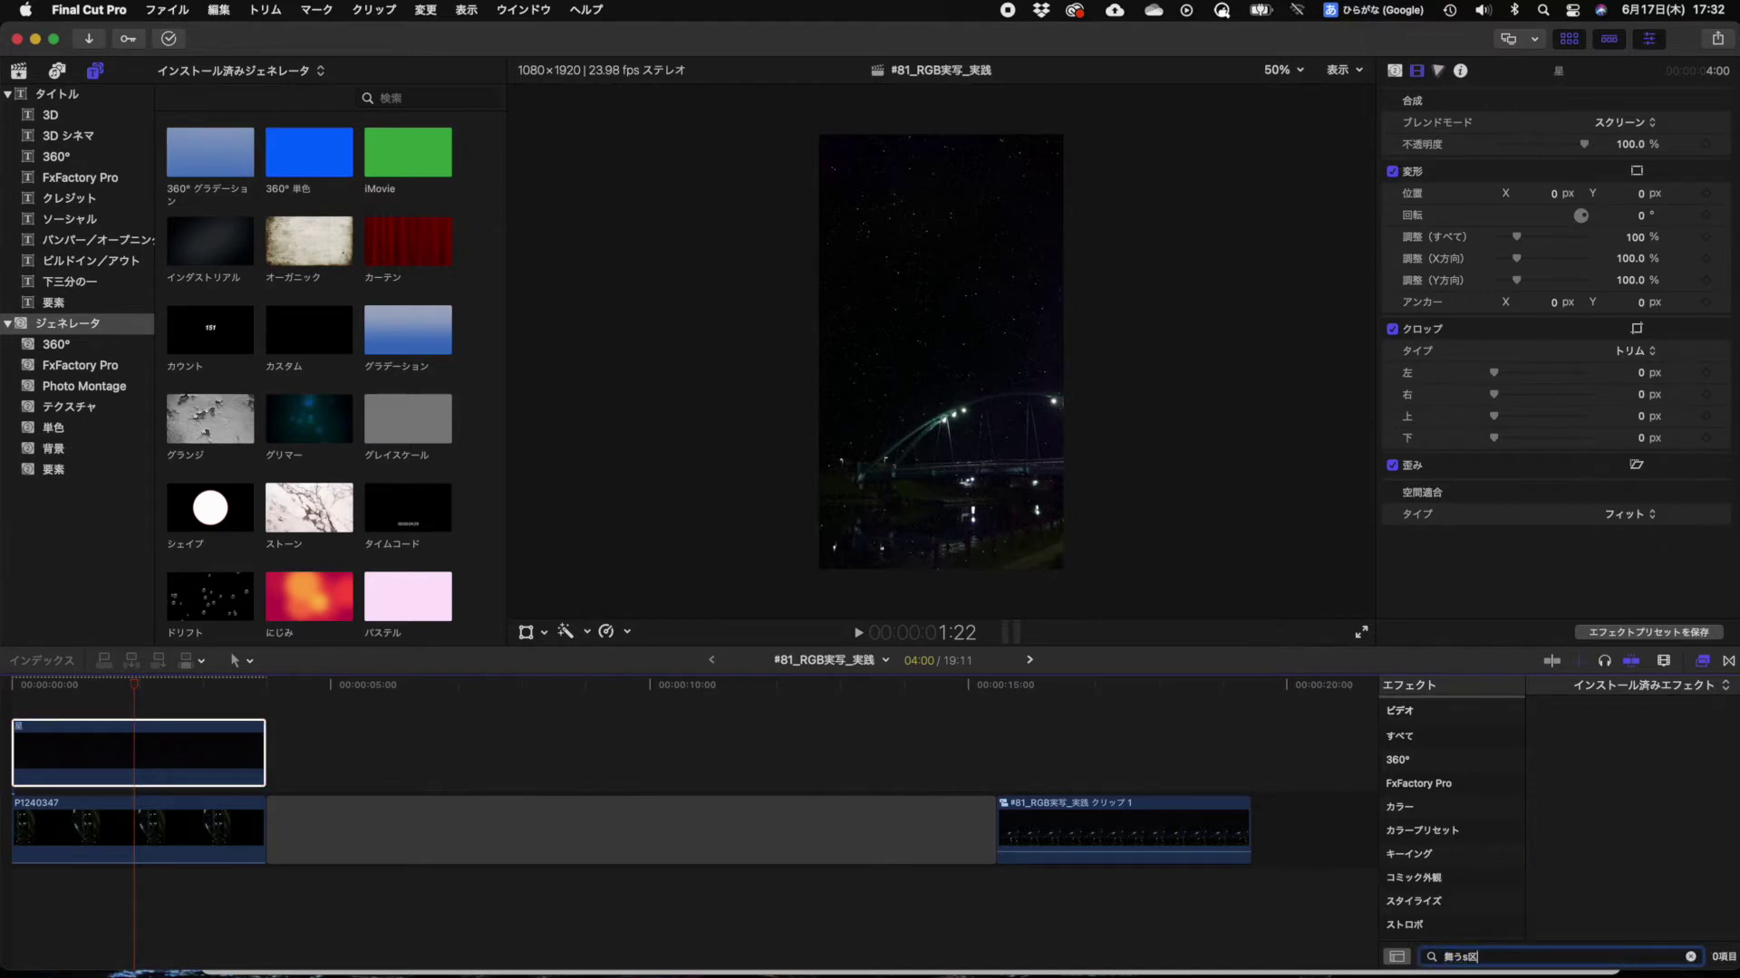
key(space)
key(Return)
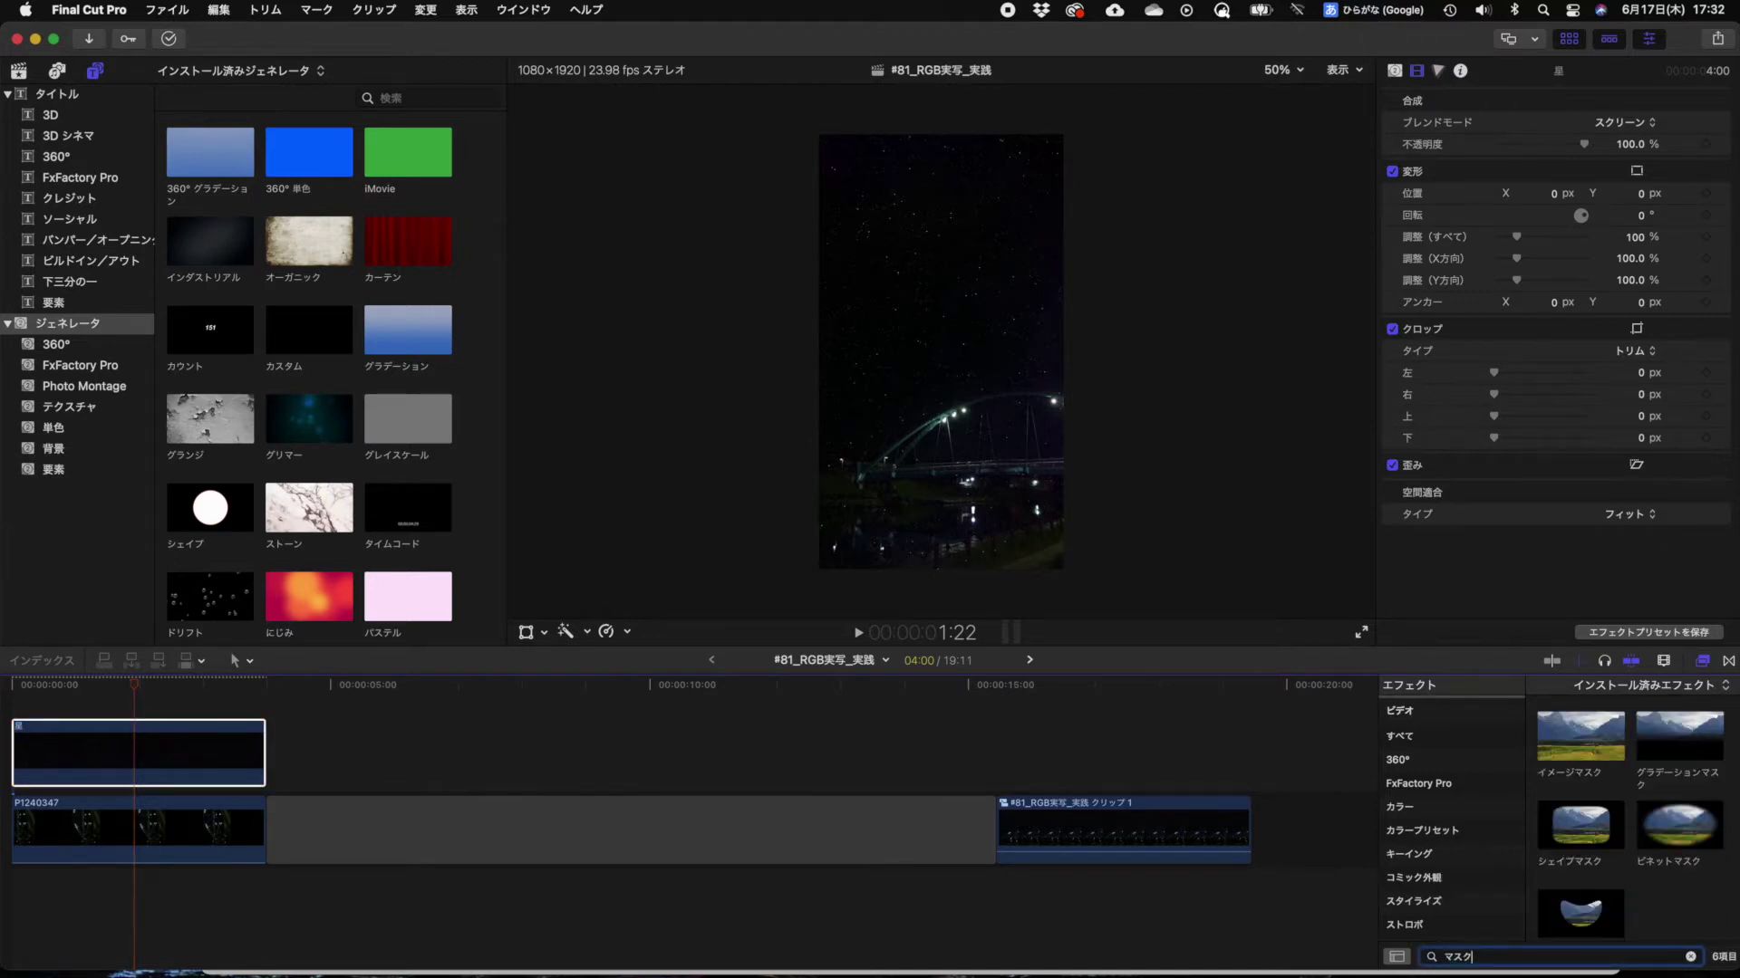
scroll(1567, 882, down, 2)
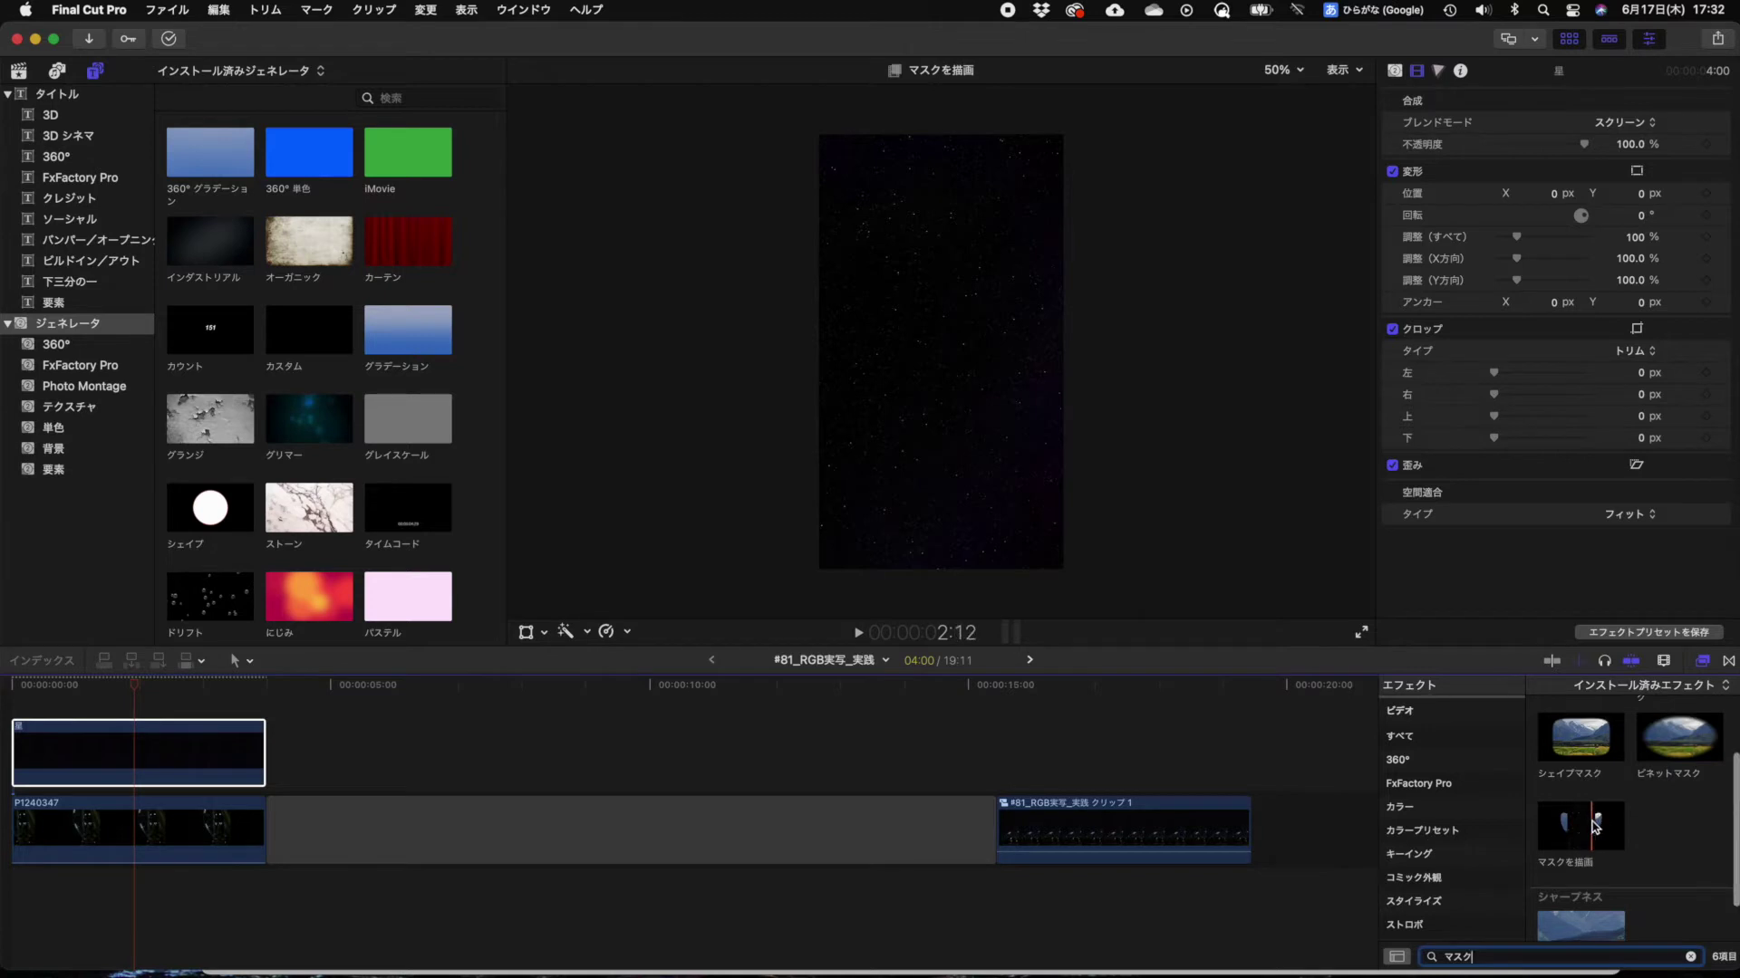
click(1596, 820)
drag(1596, 824, 149, 761)
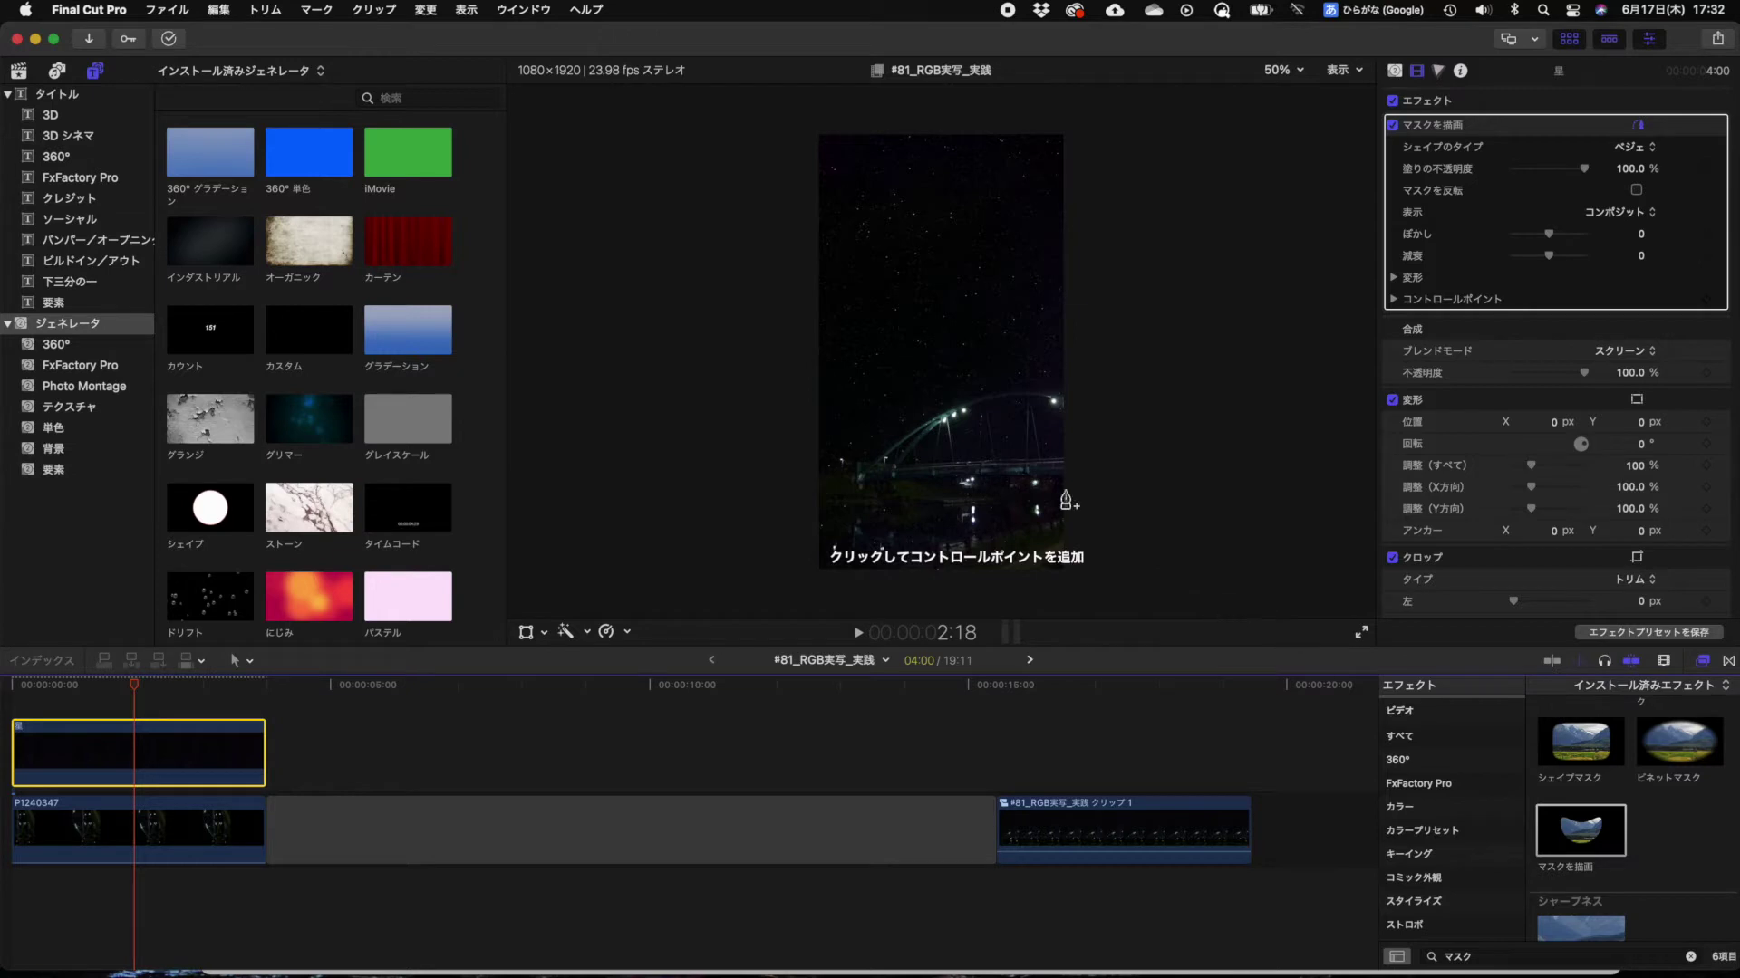
Step: Start the sky mask above the top-left and trace the bank up the bridge arch
click(1279, 72)
click(800, 121)
click(801, 120)
click(806, 465)
click(827, 458)
click(847, 455)
click(868, 462)
click(877, 452)
click(897, 439)
click(915, 423)
click(934, 413)
Step: Follow the arch top to its right end and close the mask above the top-right
click(958, 403)
click(998, 391)
click(1027, 389)
click(1055, 391)
click(1067, 399)
click(1083, 313)
click(1077, 118)
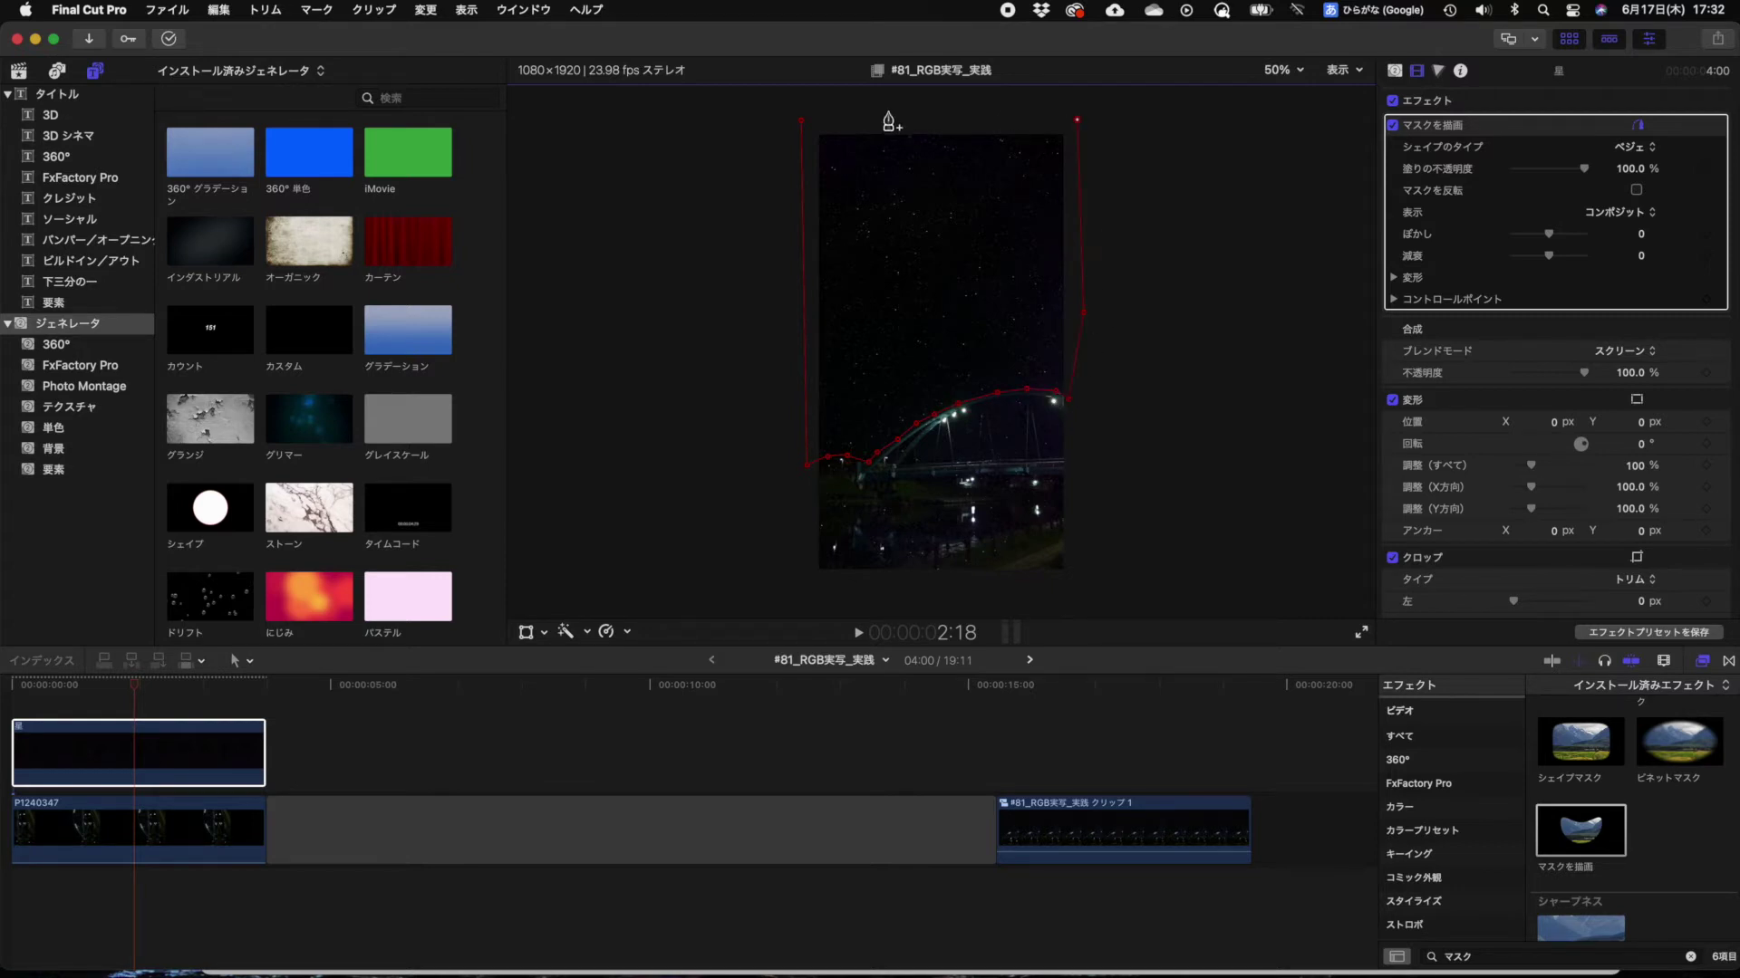
click(801, 121)
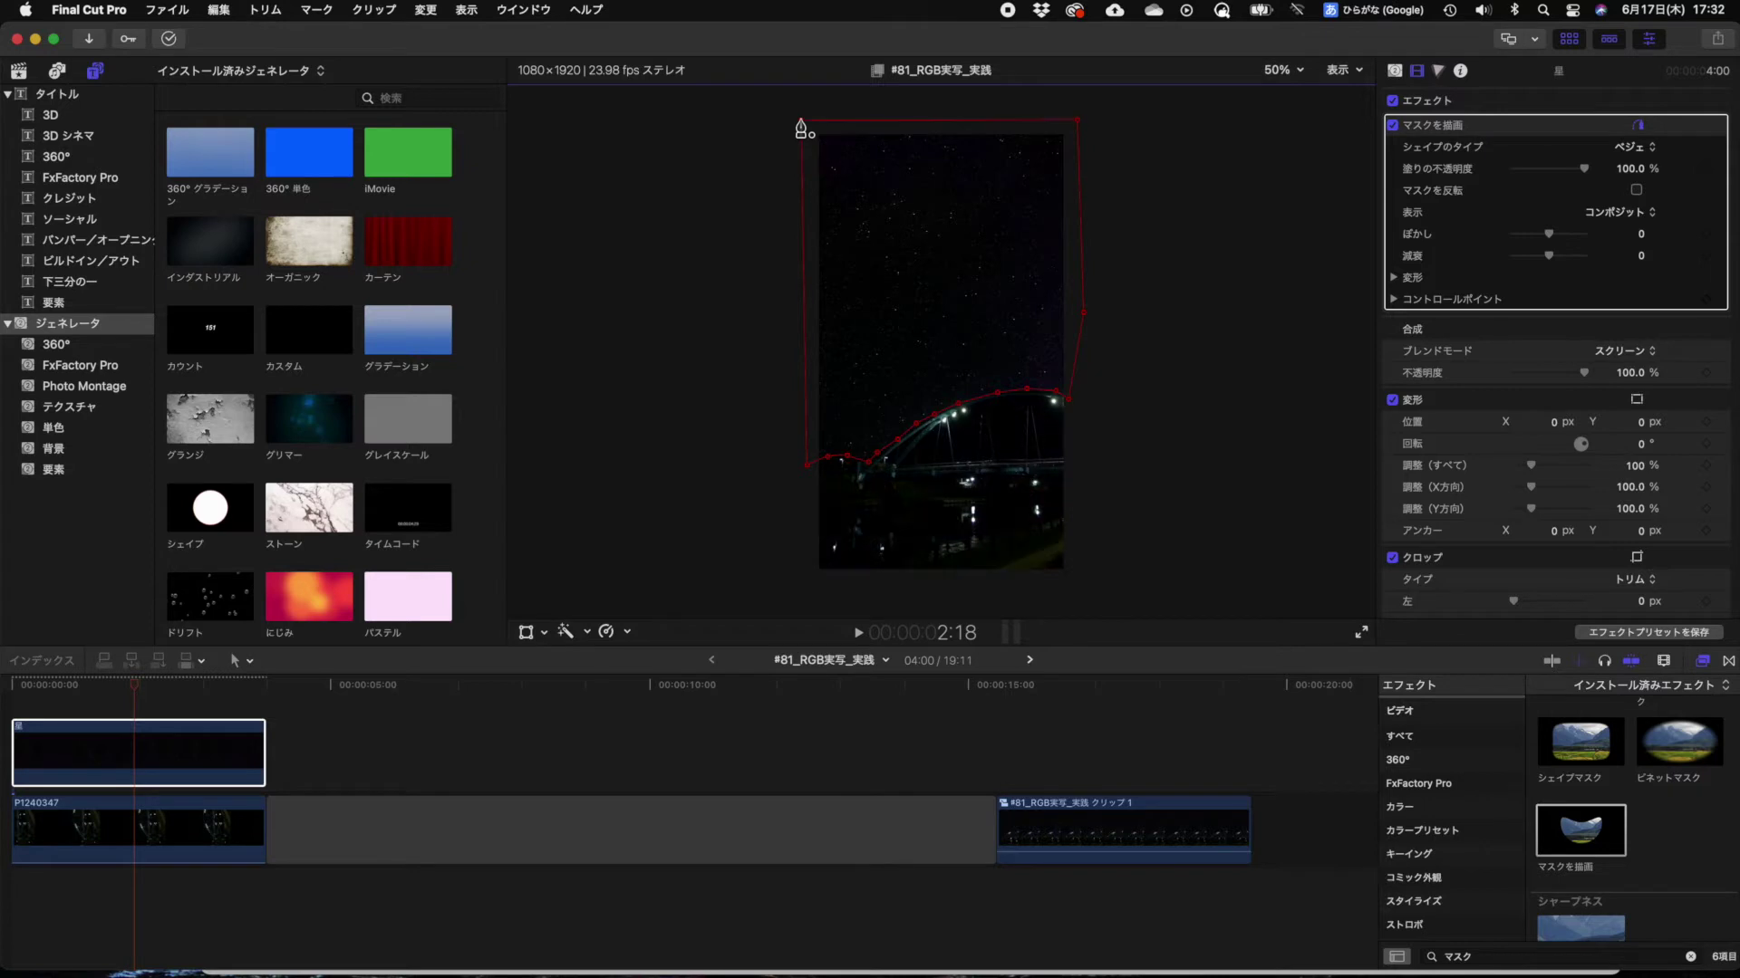
Step: Check the masked stars on the star clip with the mask outline hidden
click(459, 764)
click(151, 753)
scroll(1479, 259, down, 1)
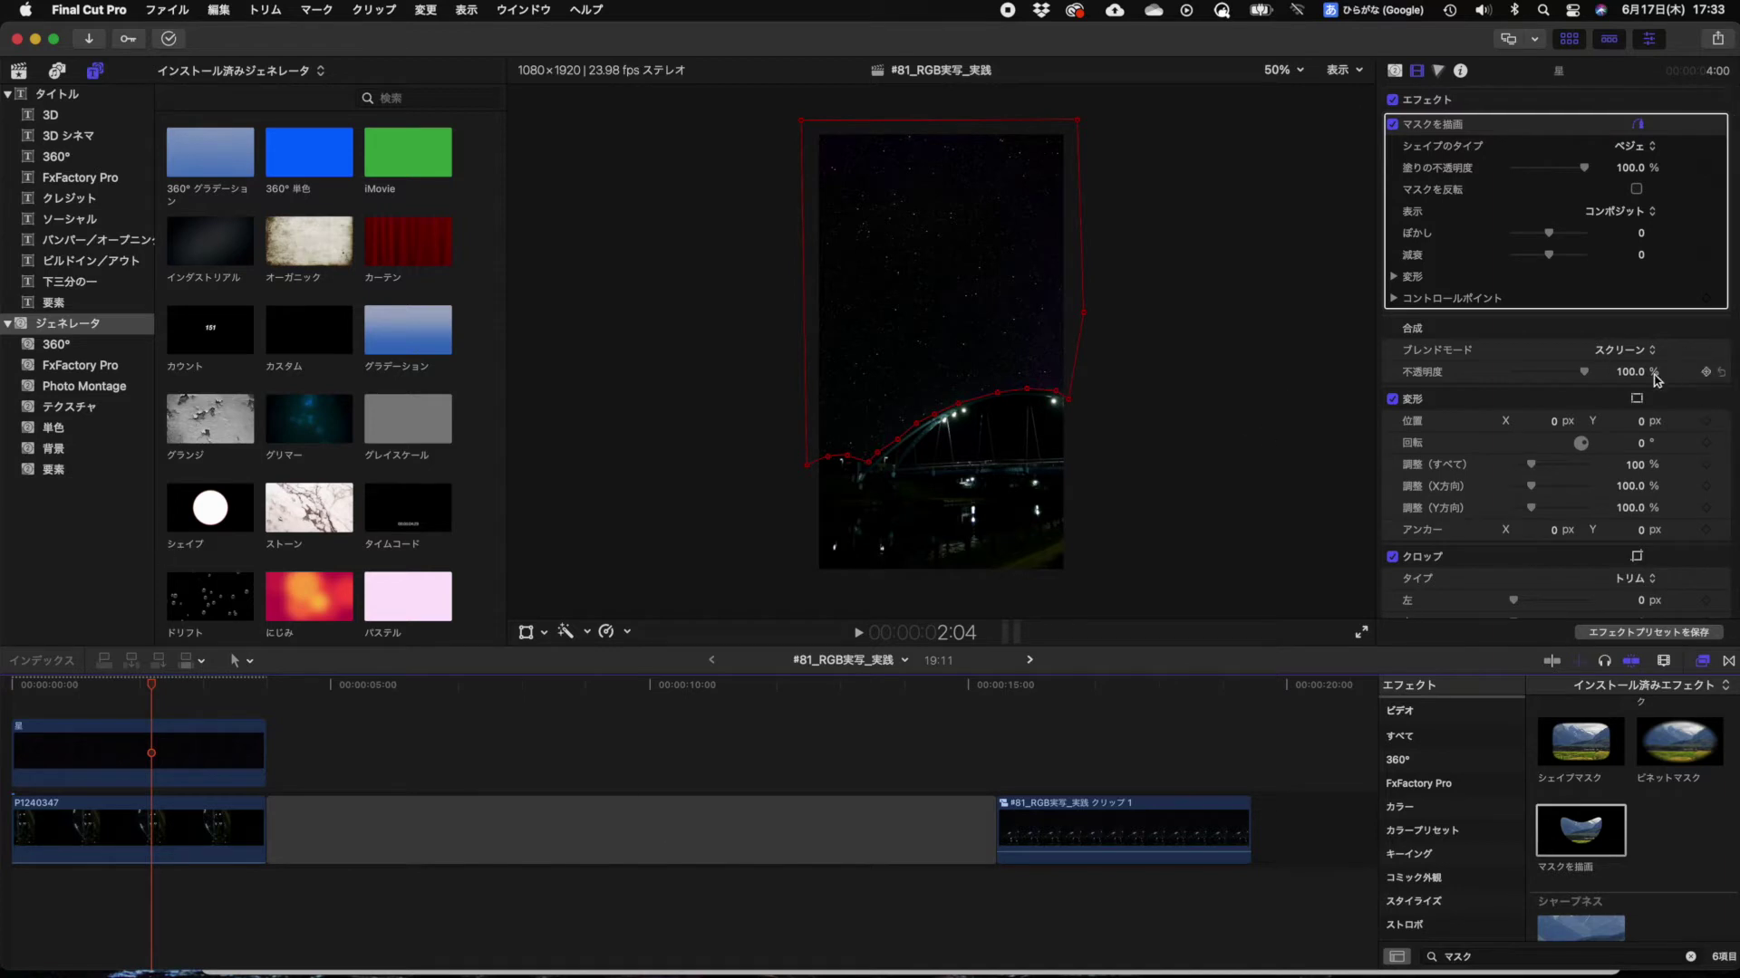
click(1413, 337)
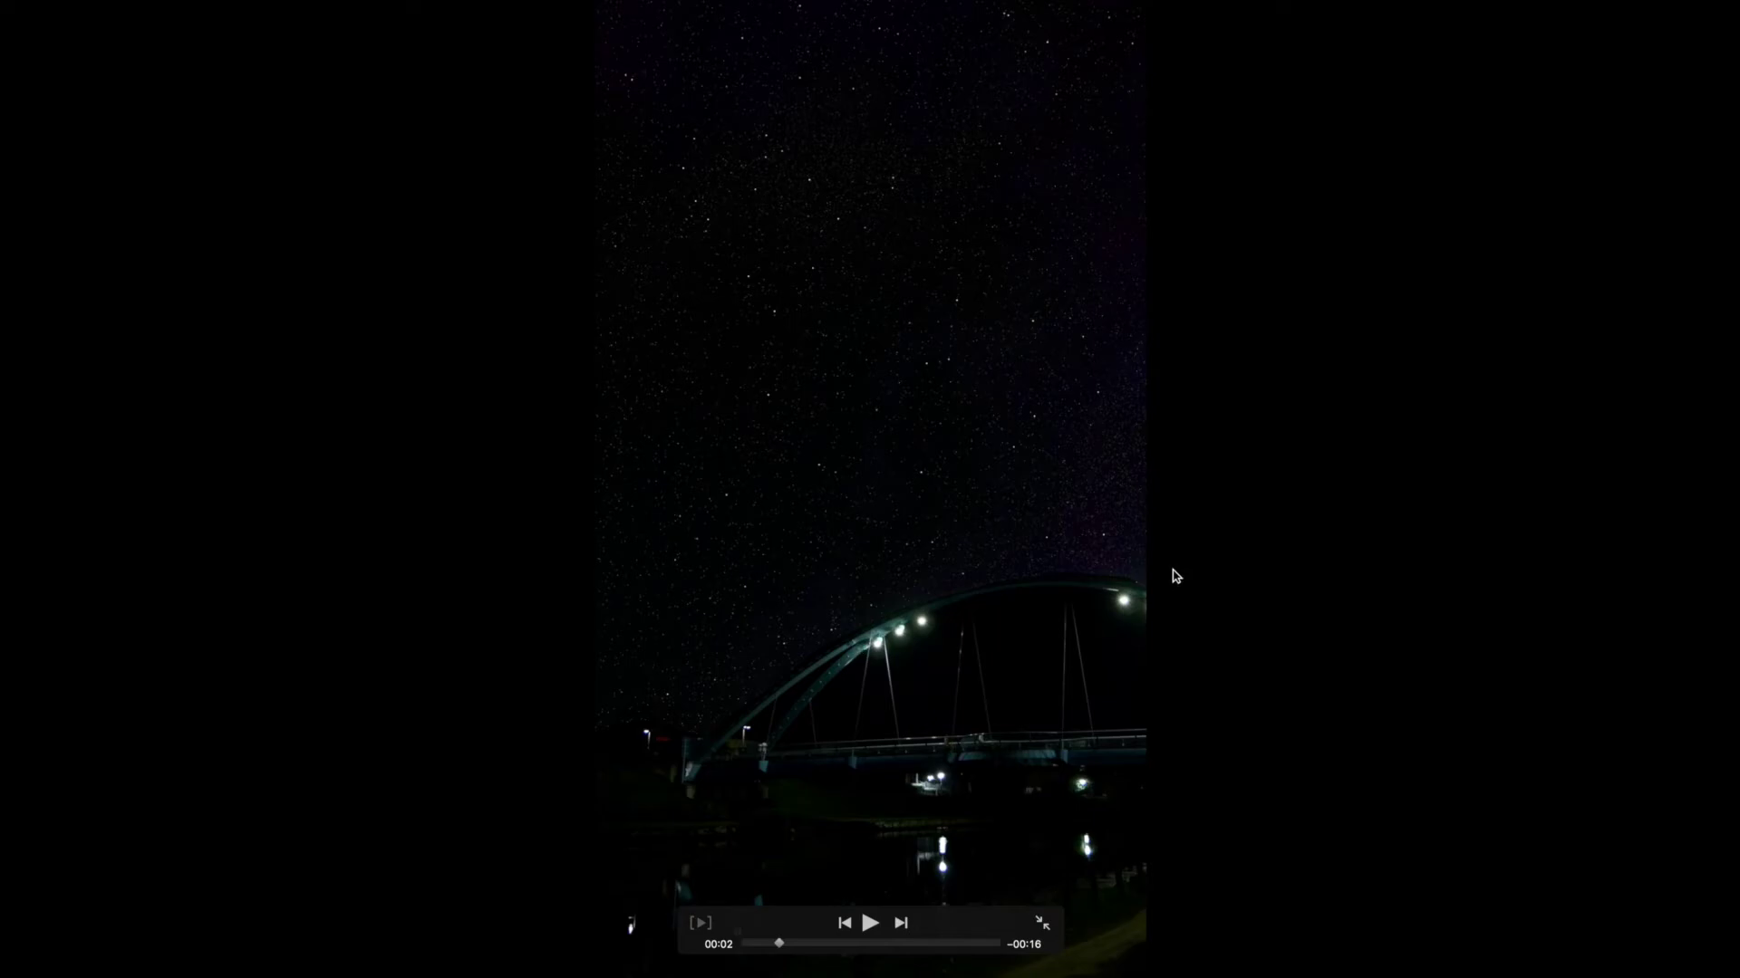
Step: Set the 星 clip's Draw Mask feather to 32.0 and play the result full screen
key(Escape)
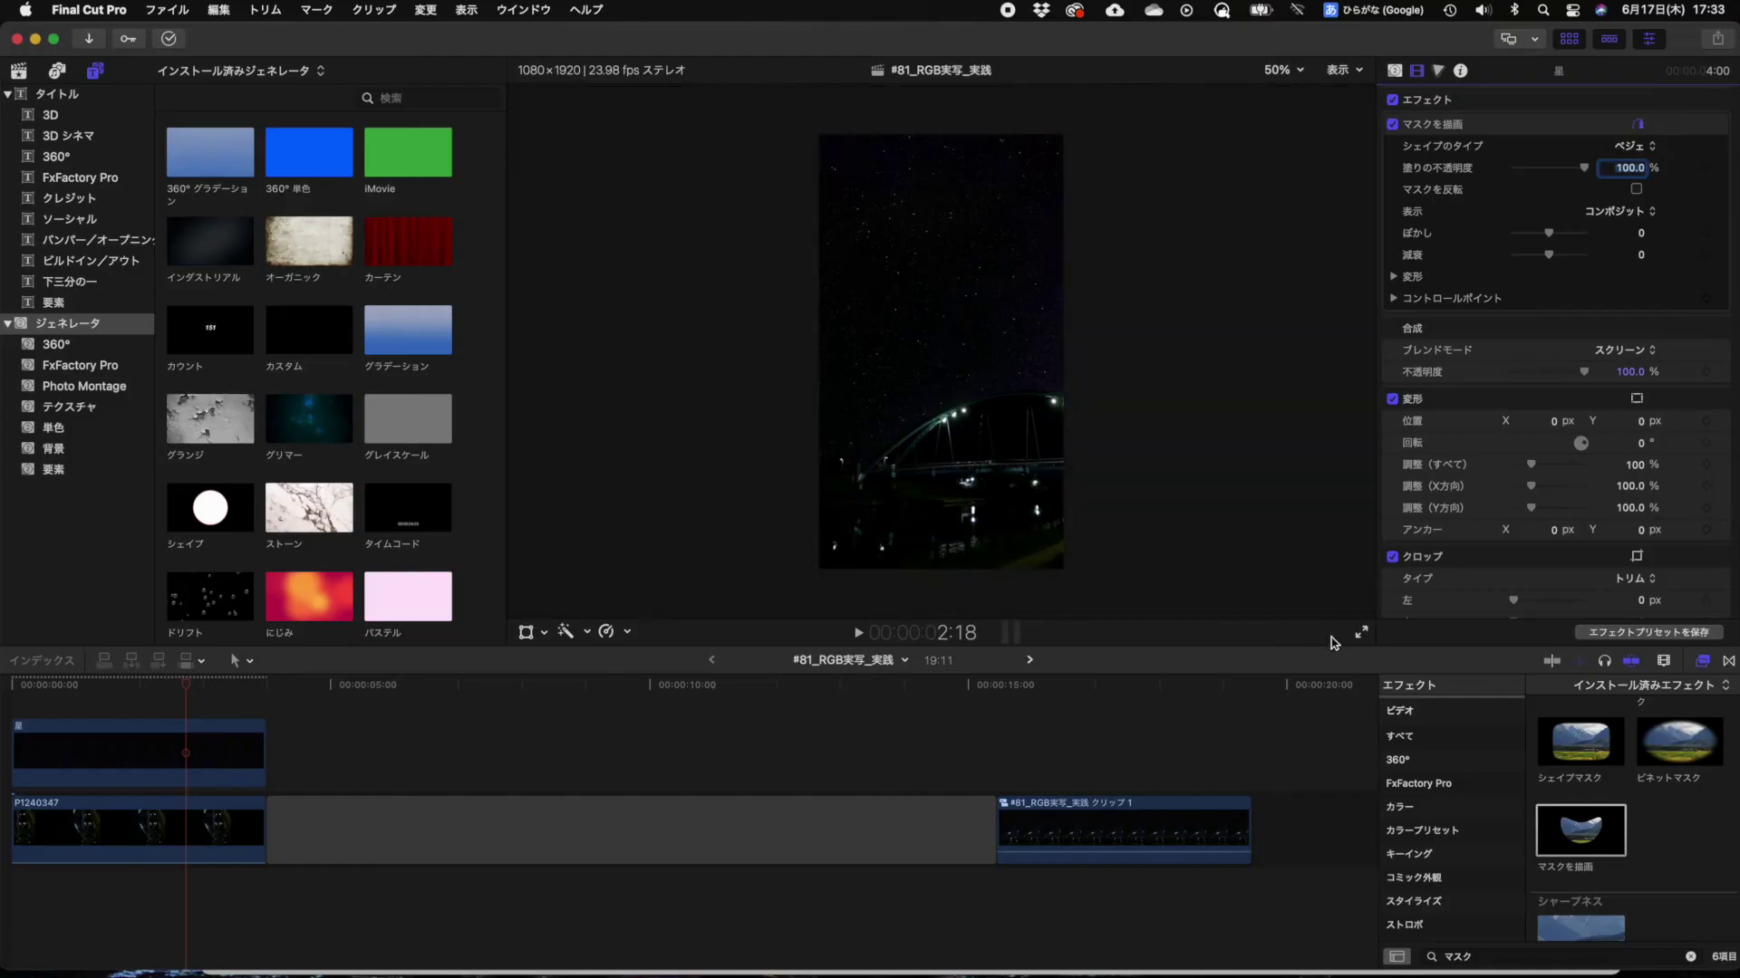
click(210, 764)
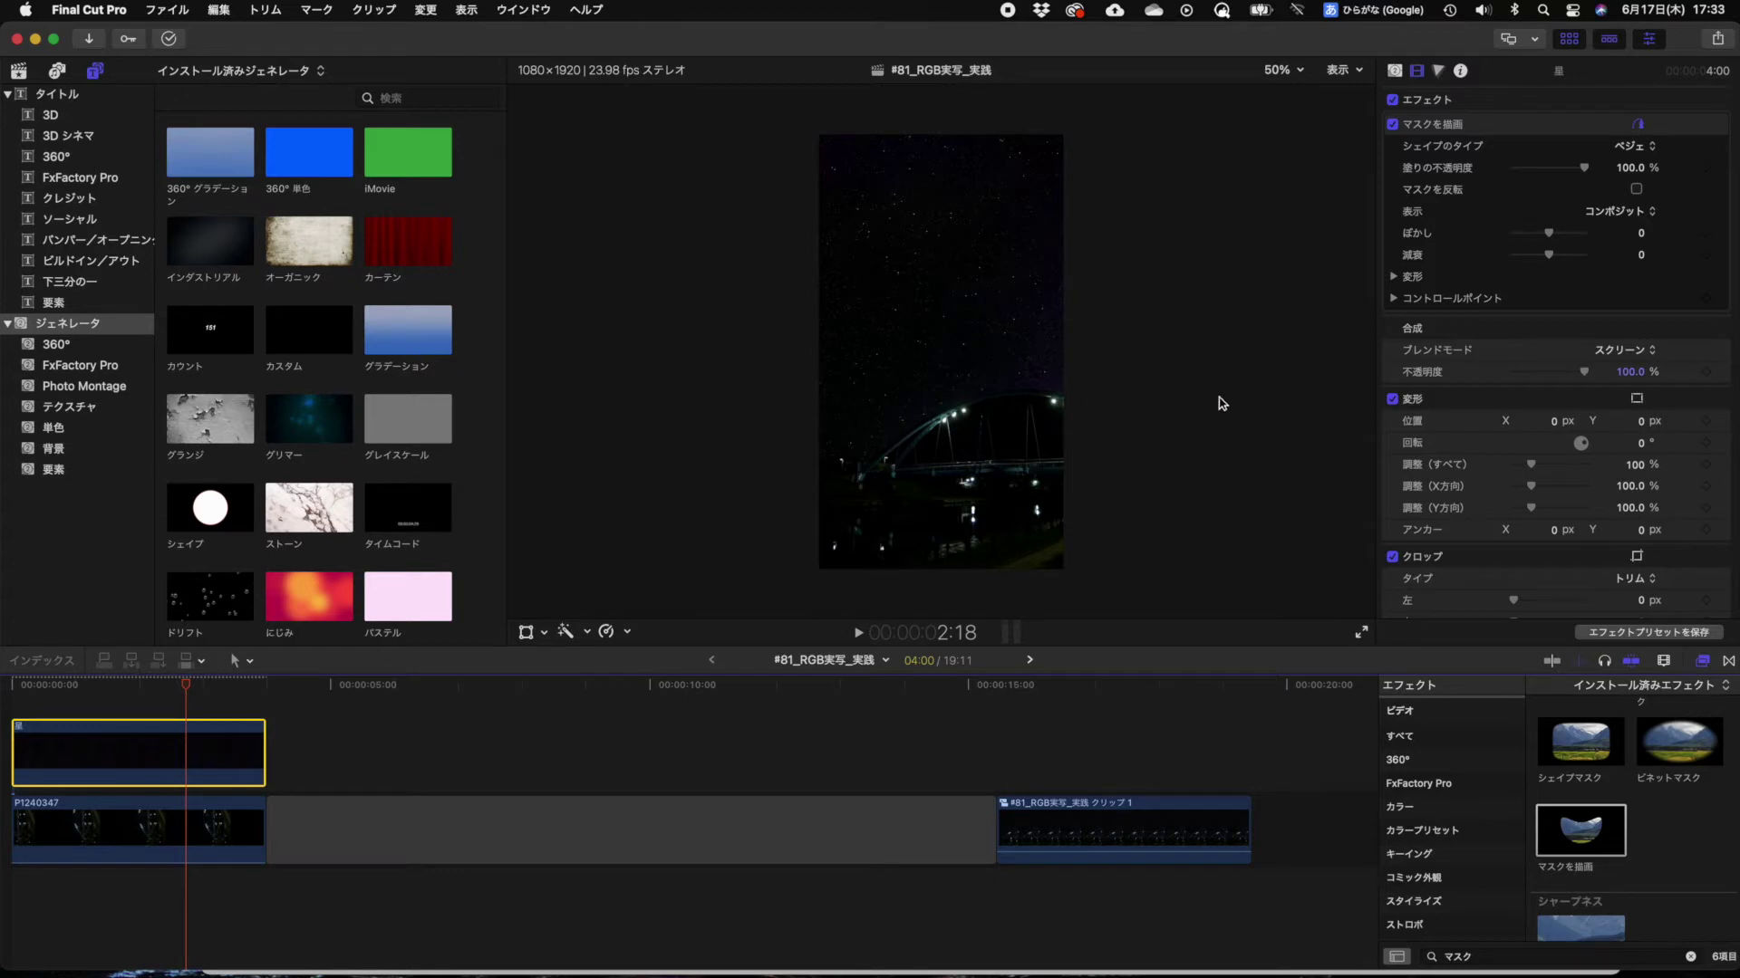
click(1629, 253)
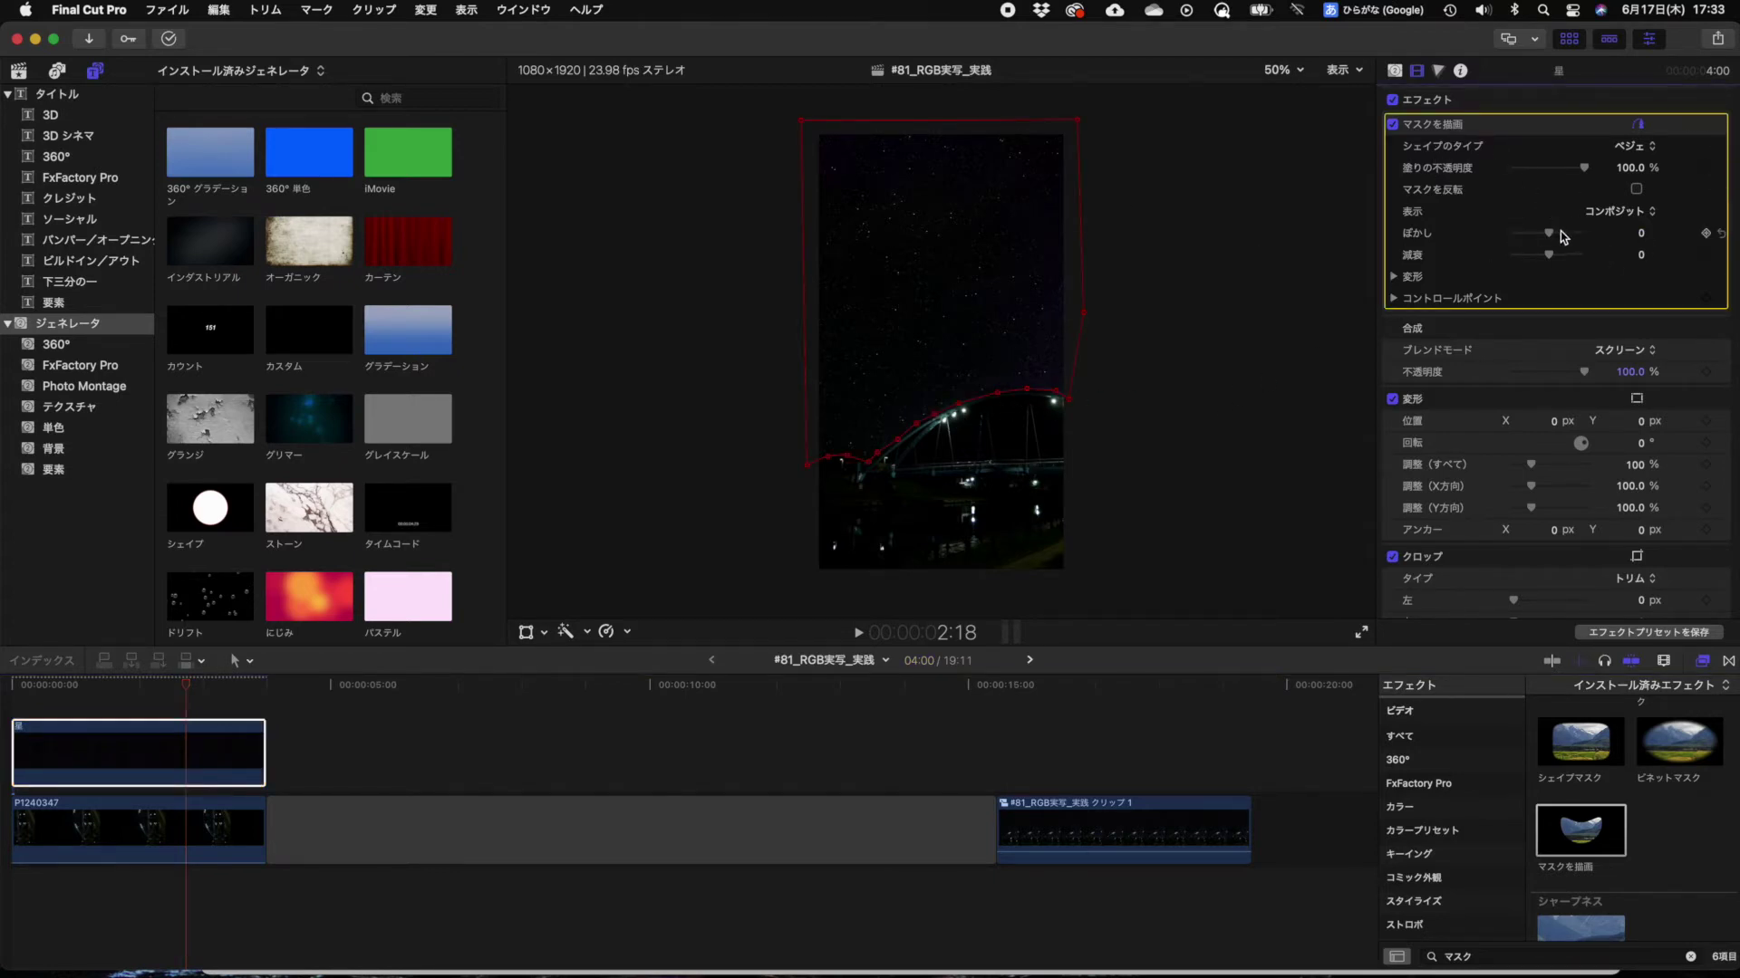
mouse_move(1555, 237)
mouse_down()
mouse_move(1583, 238)
mouse_move(1564, 237)
mouse_up()
click(651, 726)
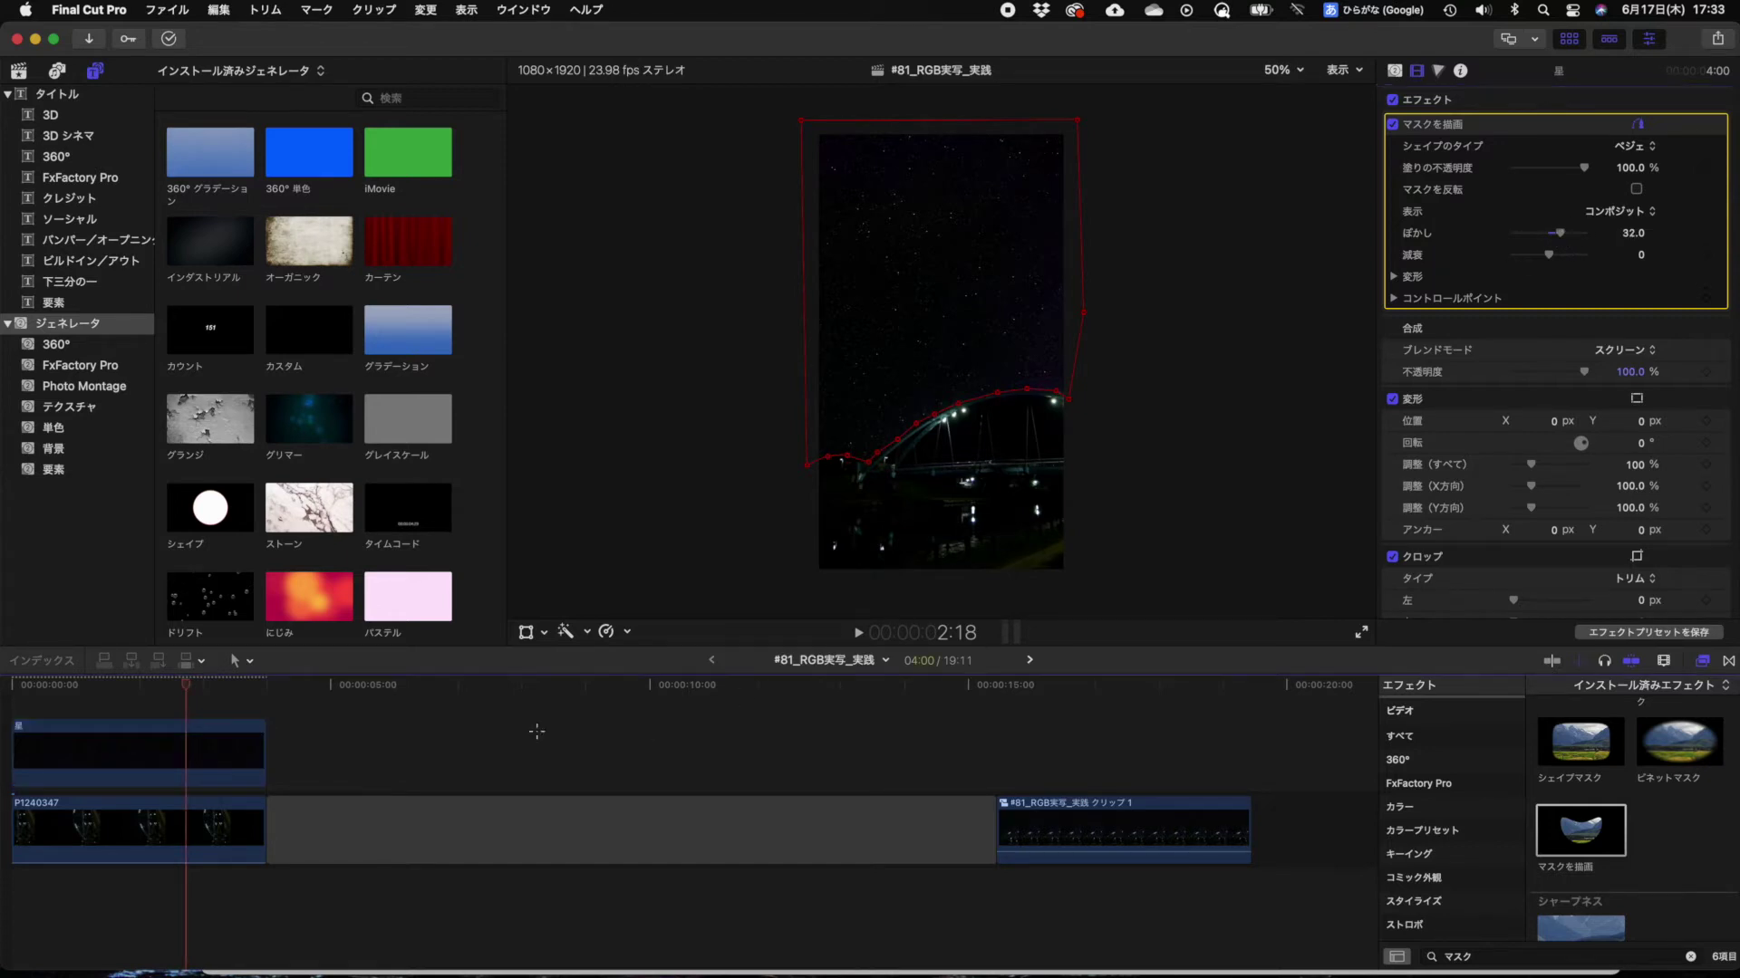
click(132, 747)
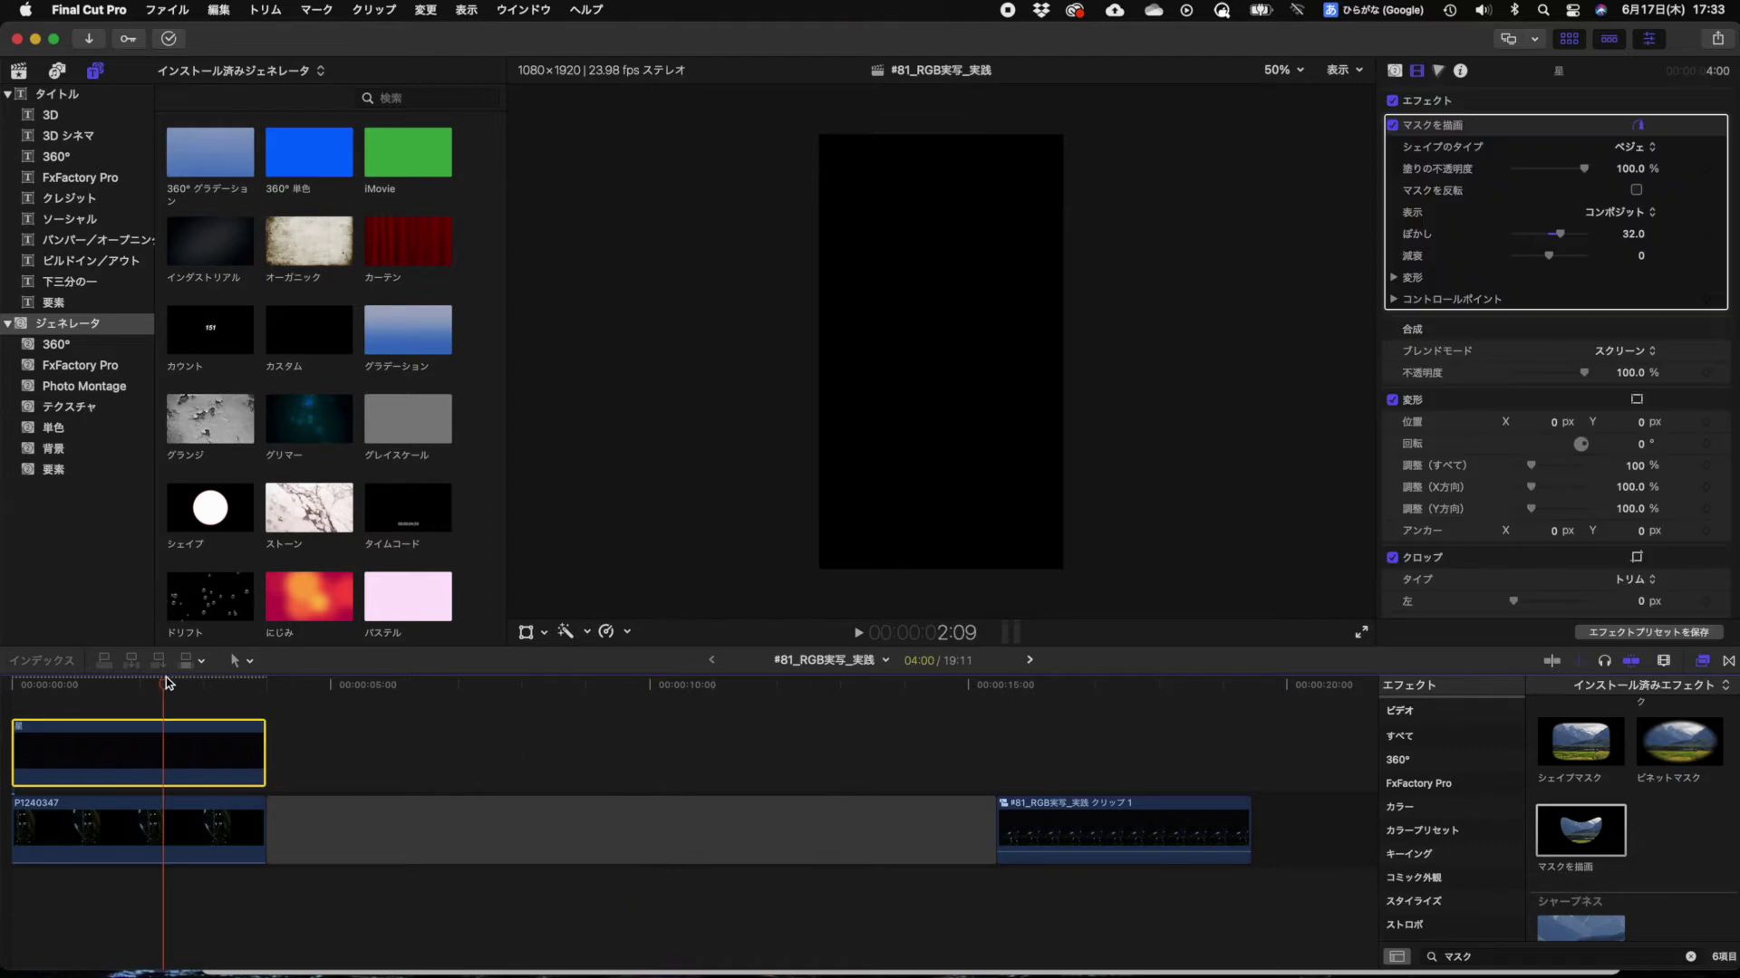
click(164, 685)
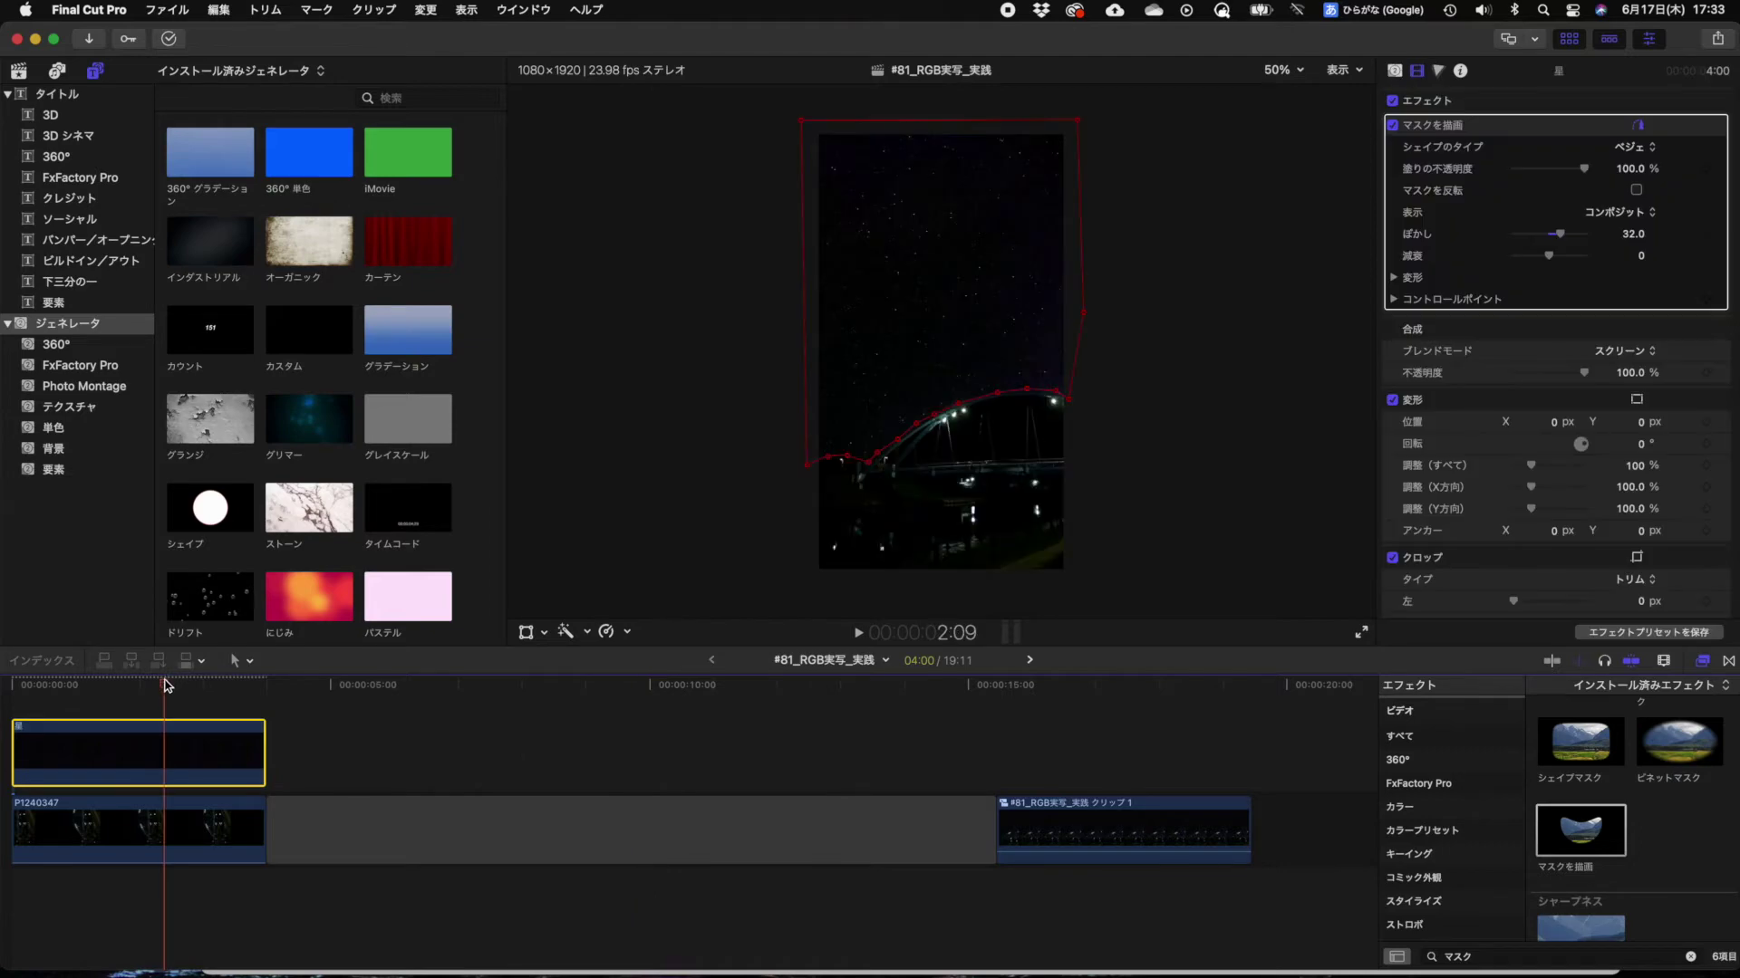
click(1354, 635)
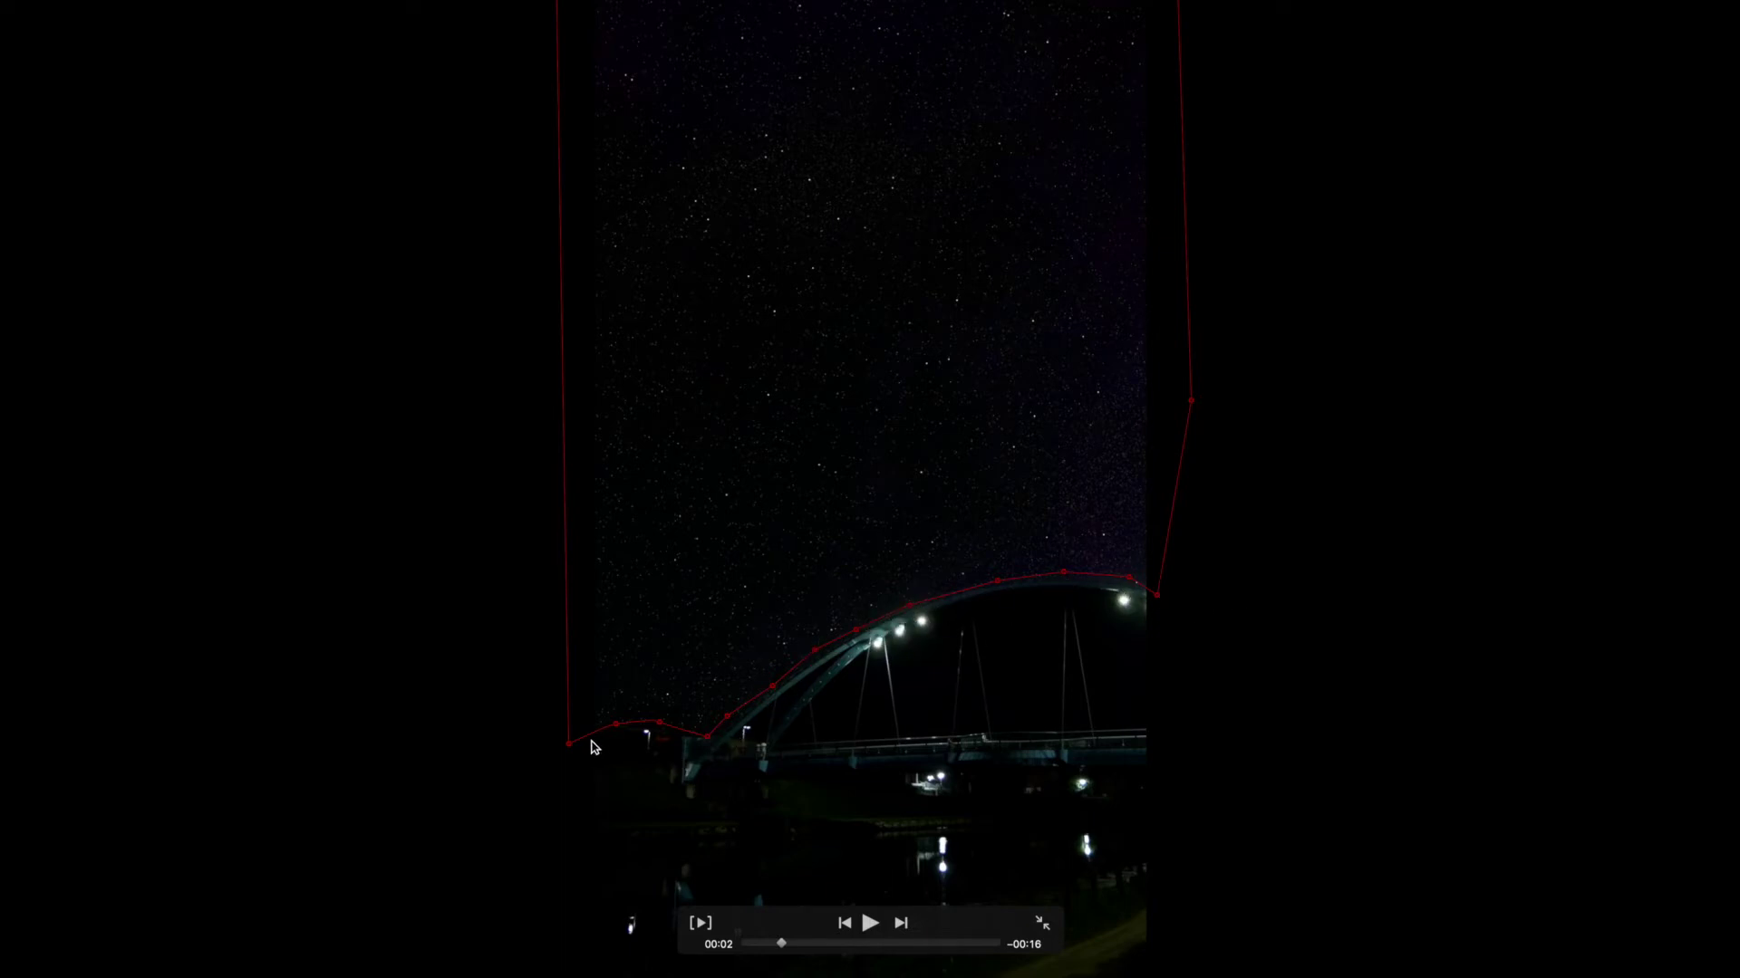
drag(569, 745, 617, 642)
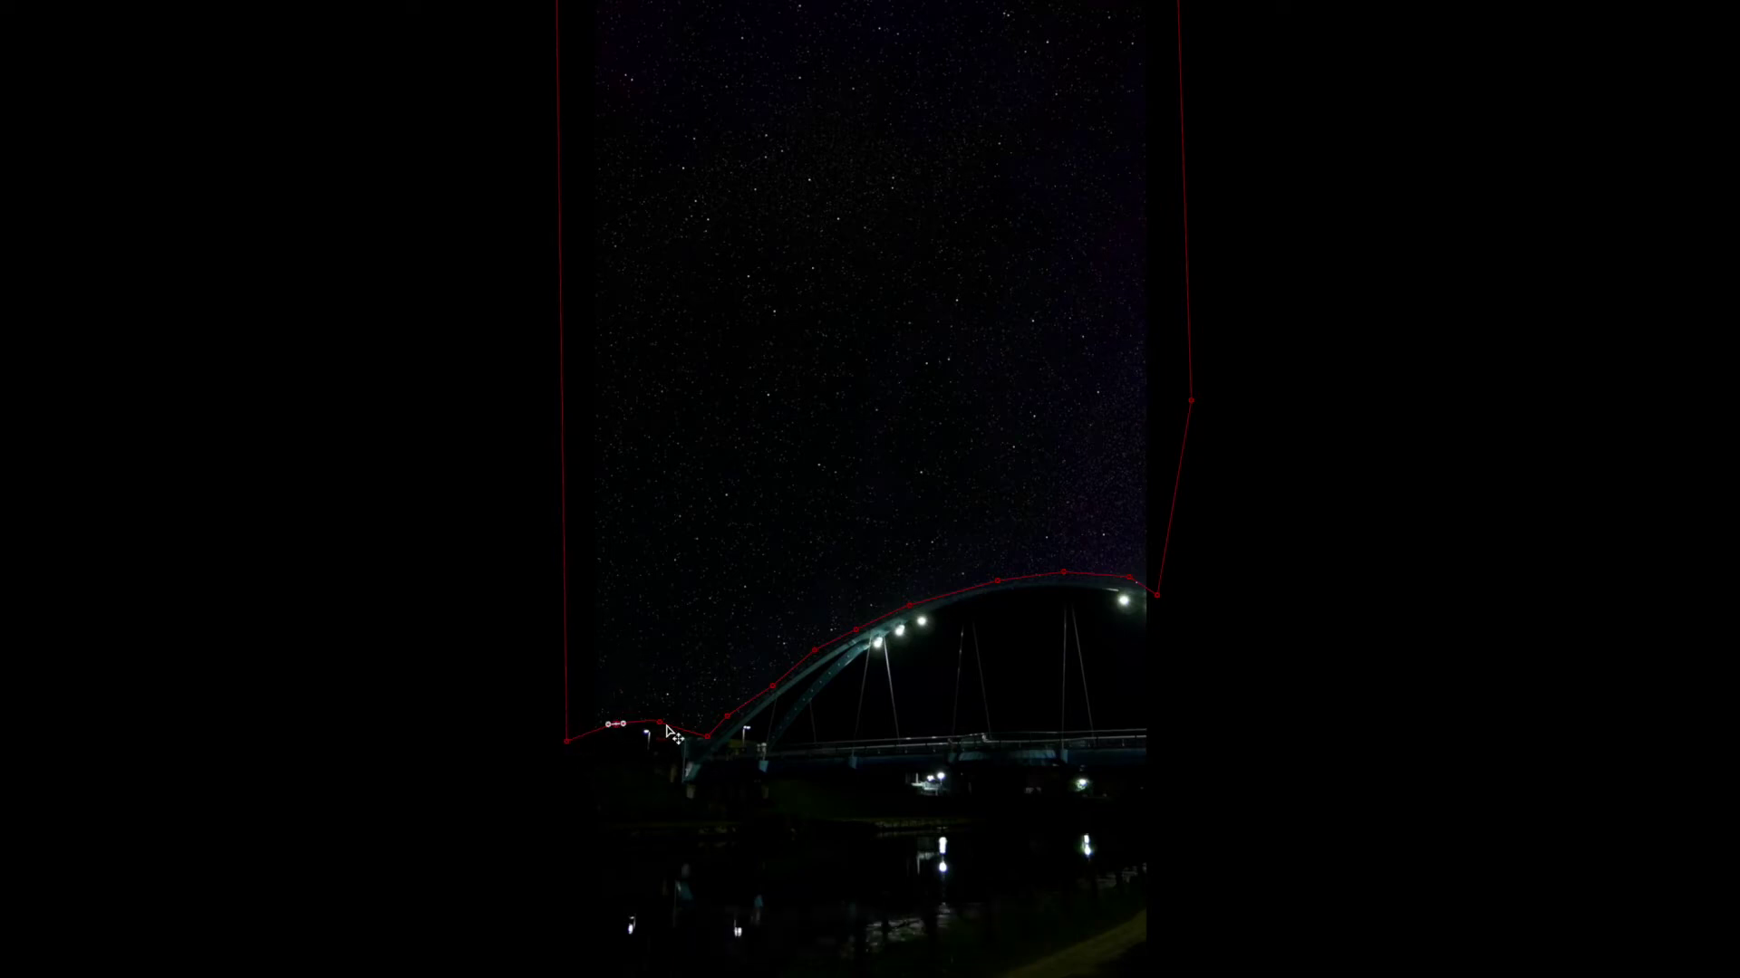
drag(659, 722, 658, 680)
key(ctrl+z)
key(ctrl+z)
drag(727, 716, 735, 716)
key(Escape)
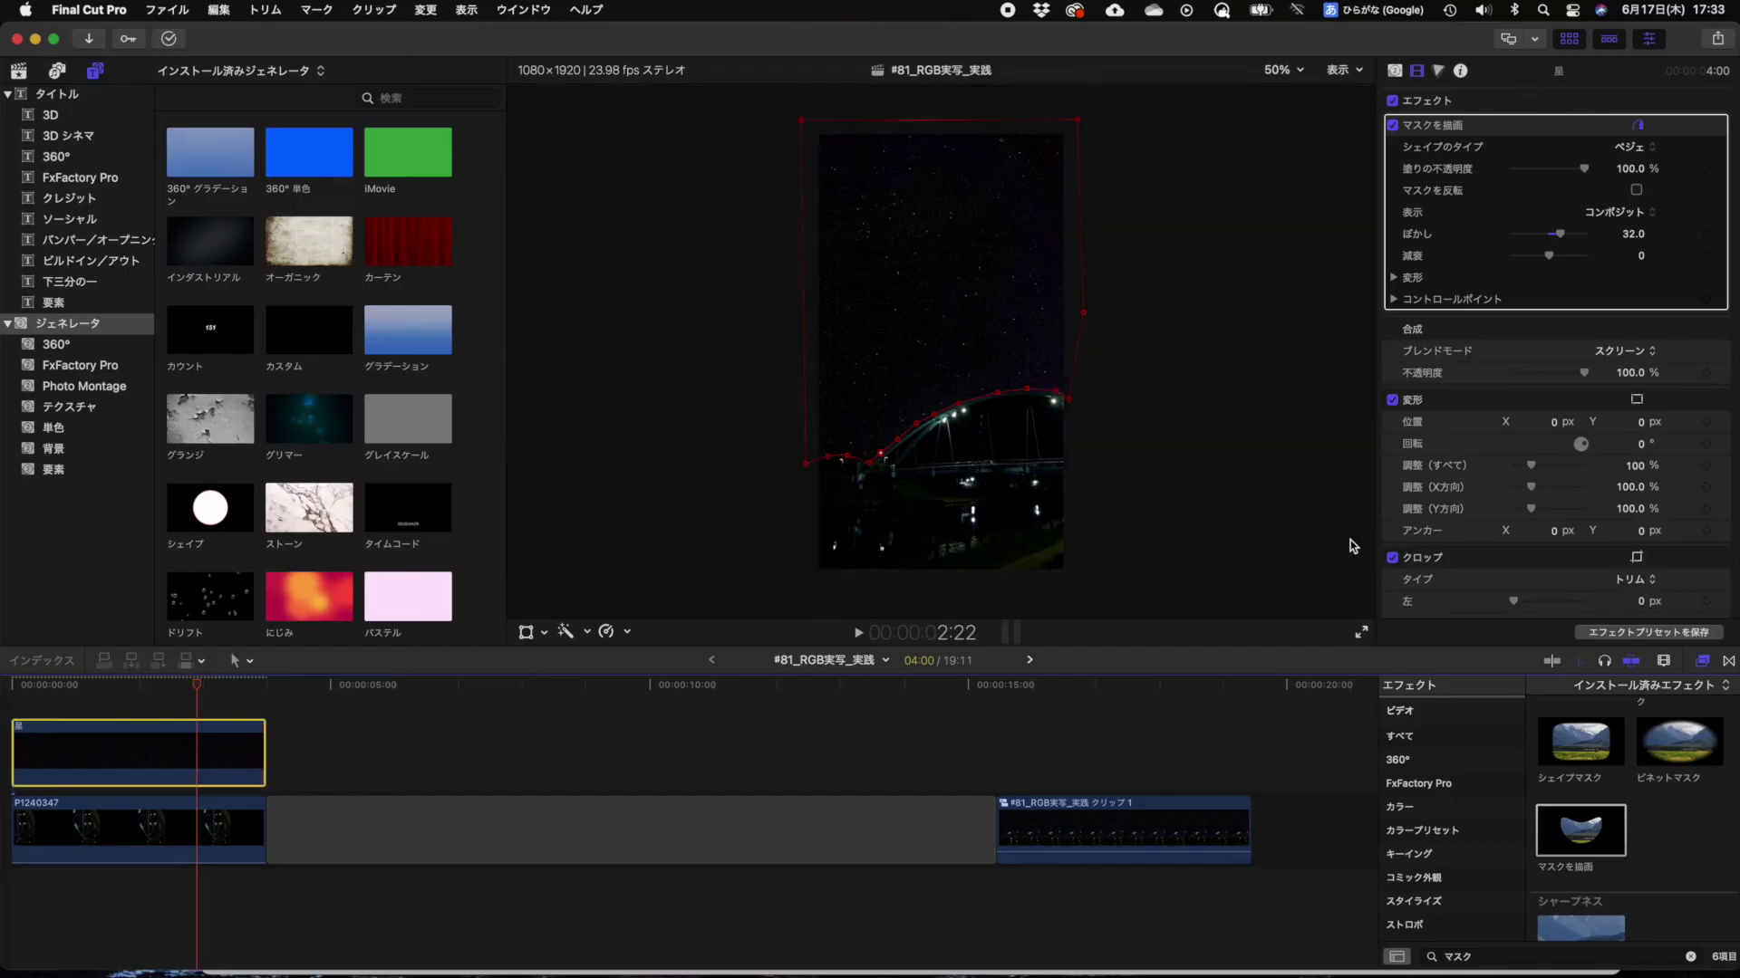
click(1361, 639)
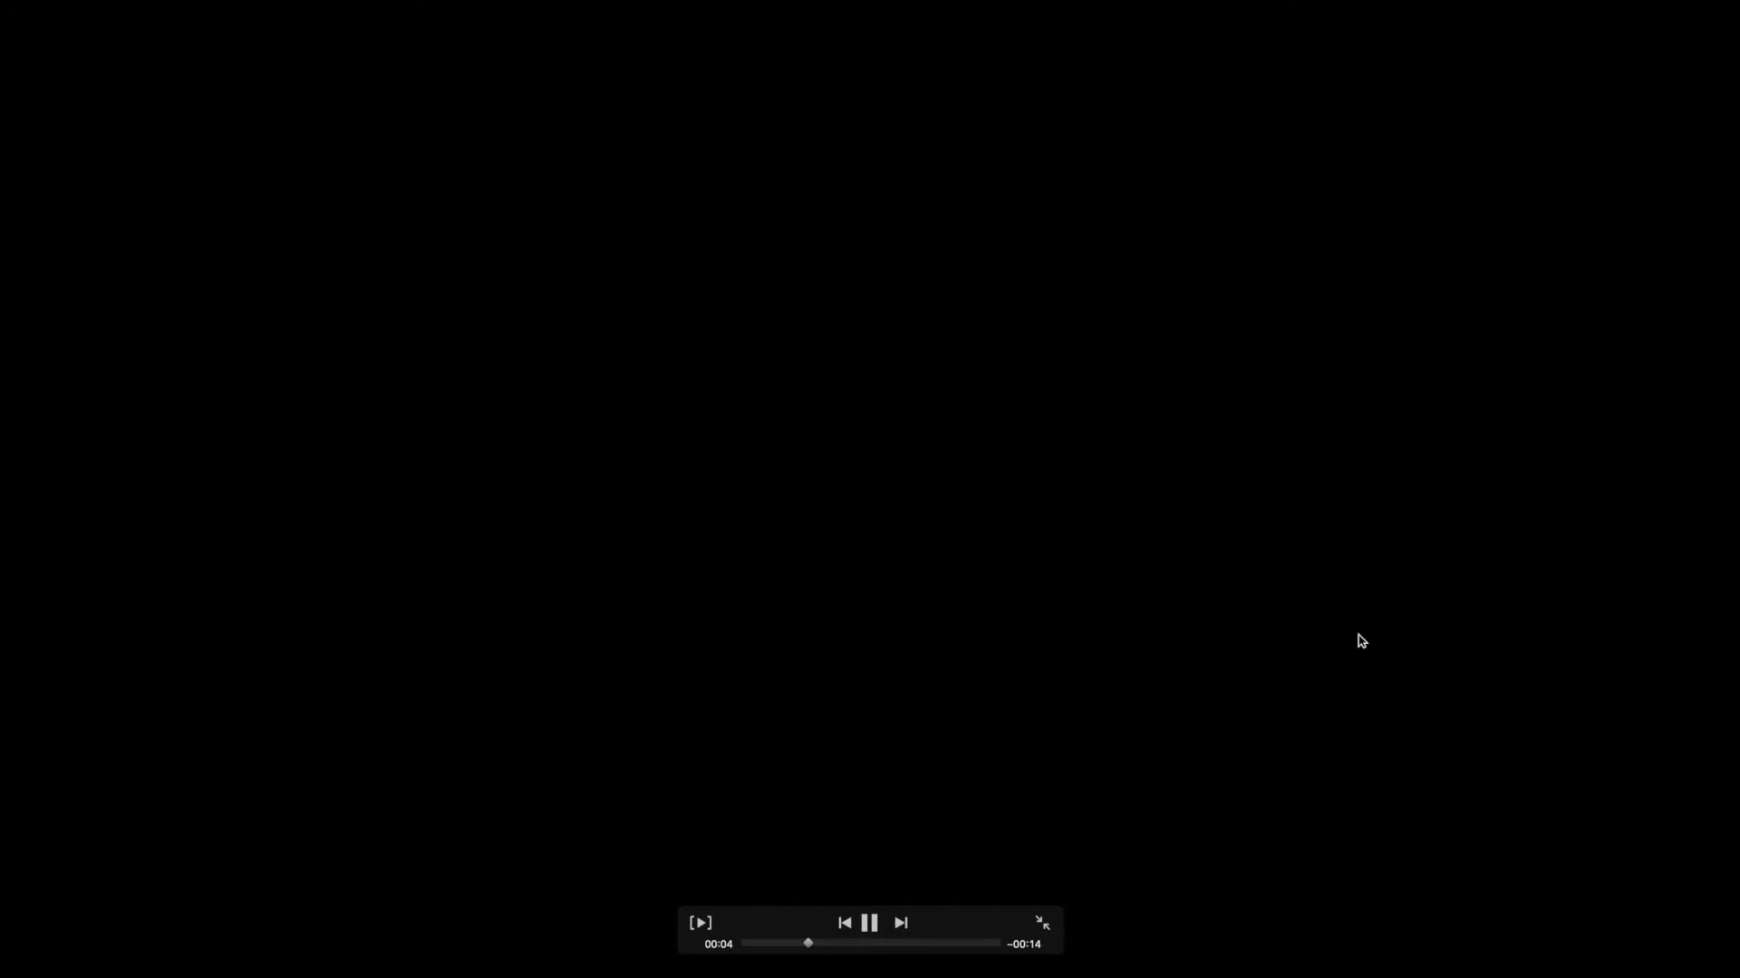
key(Escape)
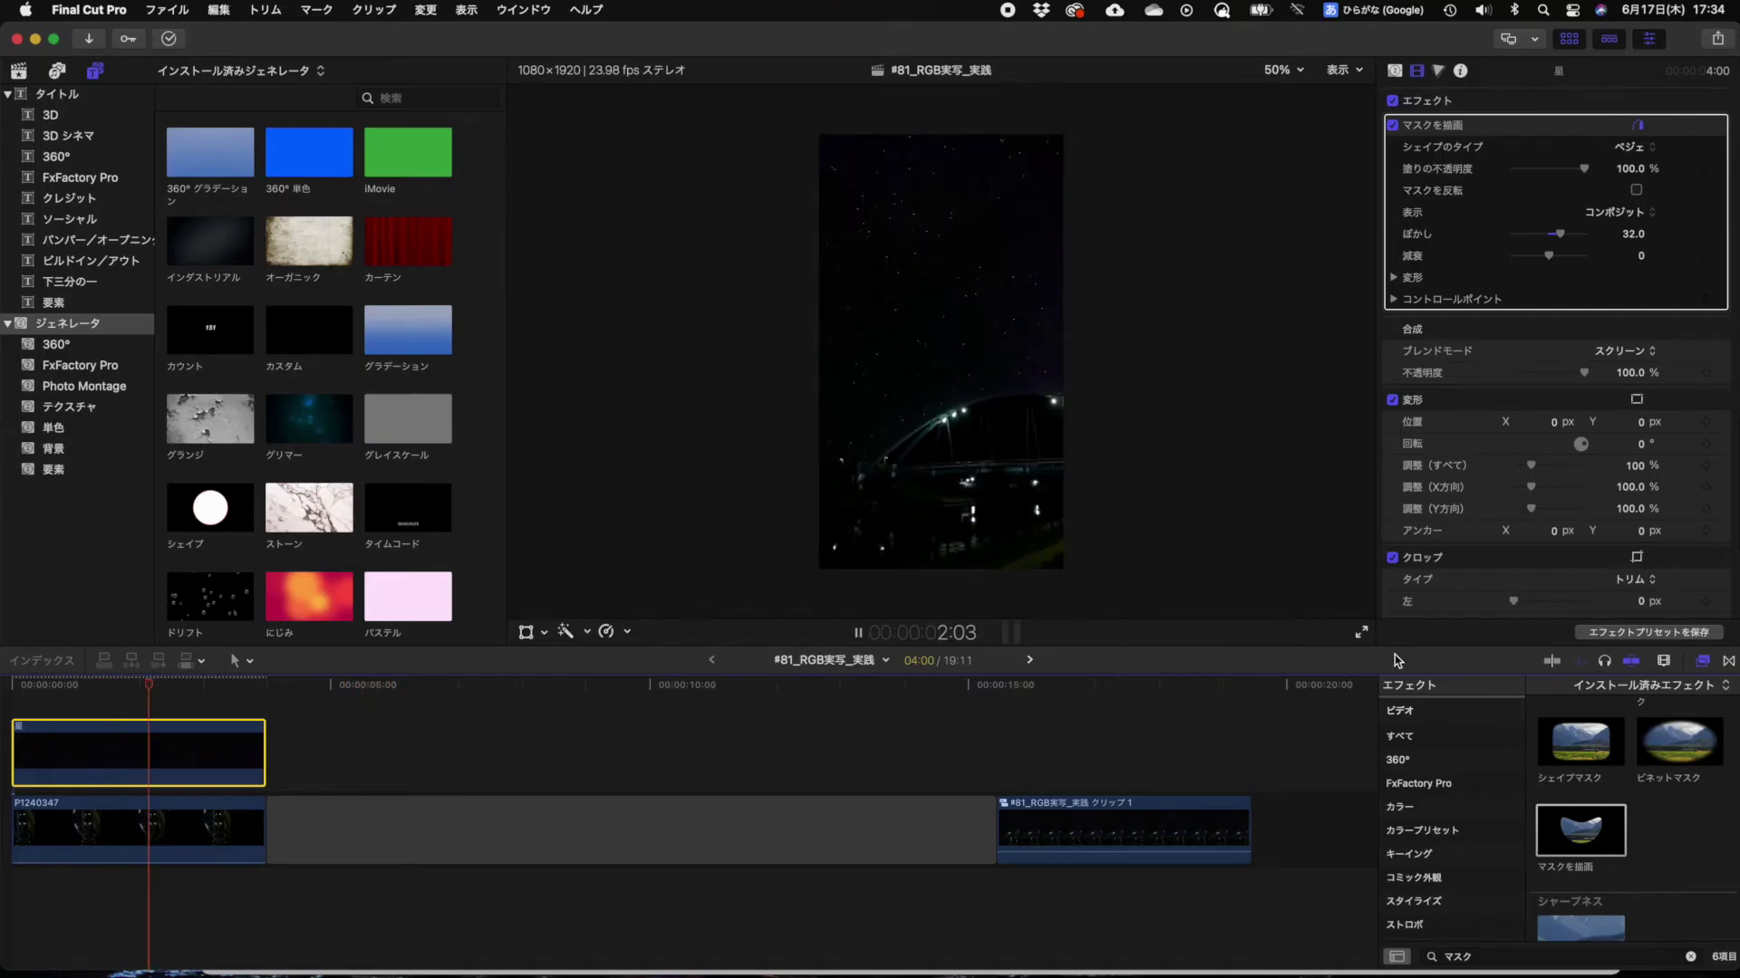
click(1360, 634)
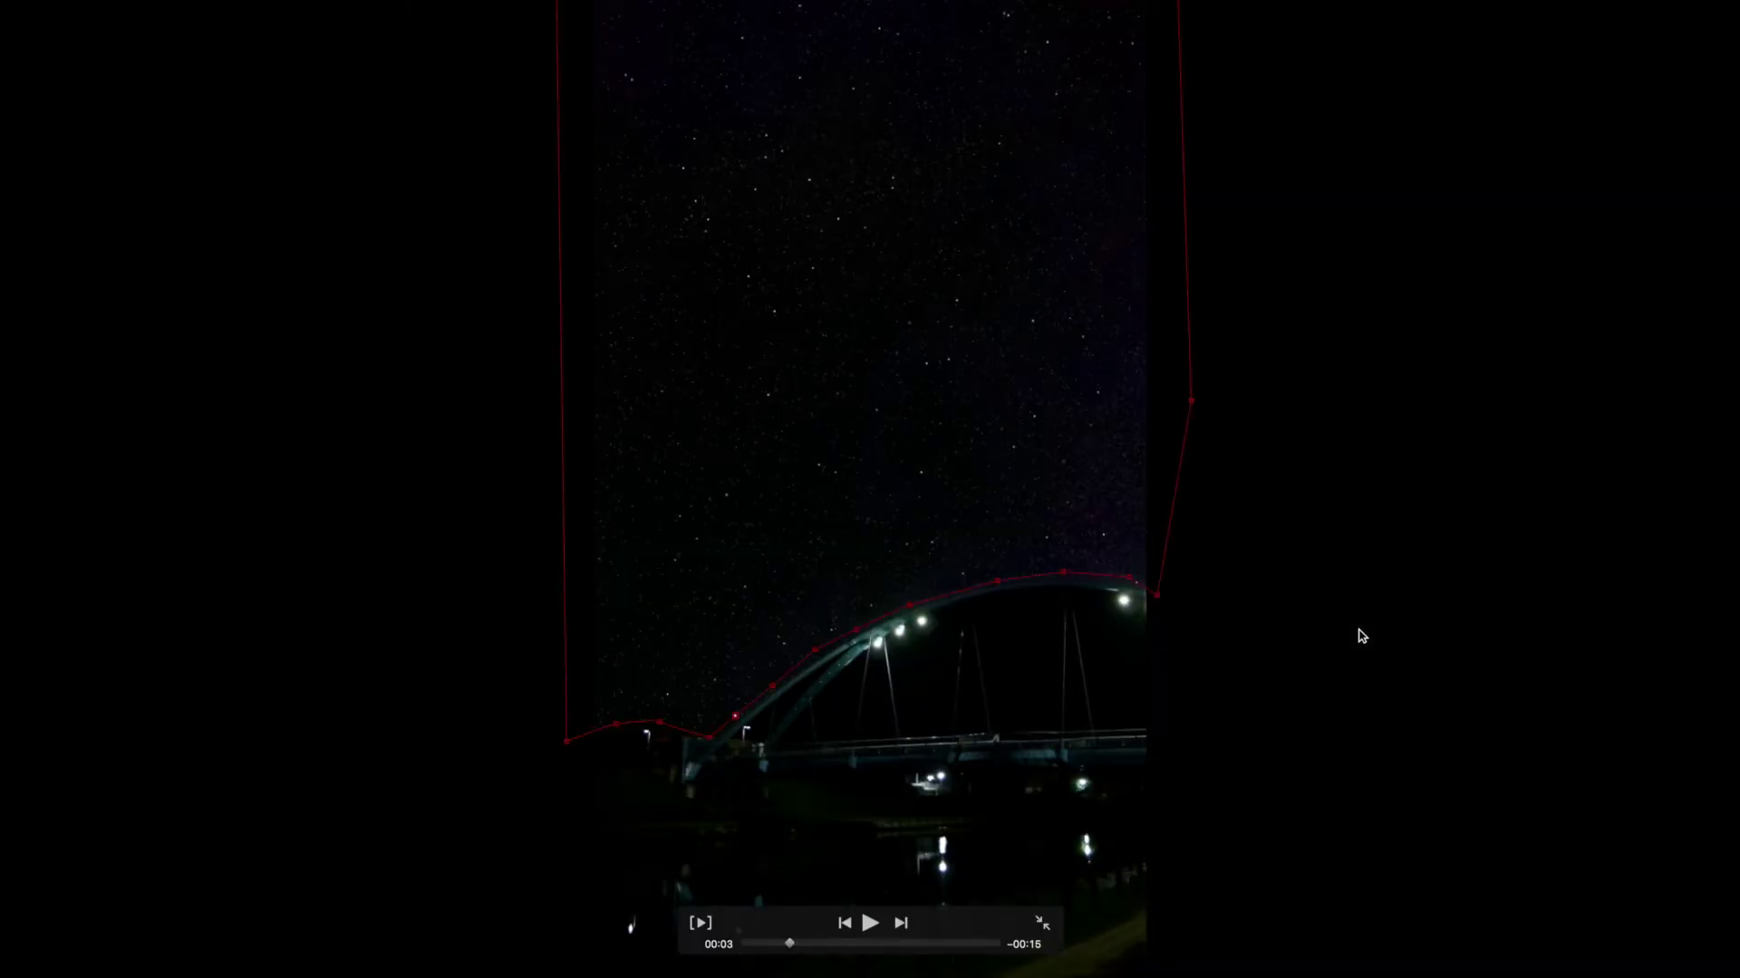
key(Escape)
drag(231, 685, 12, 684)
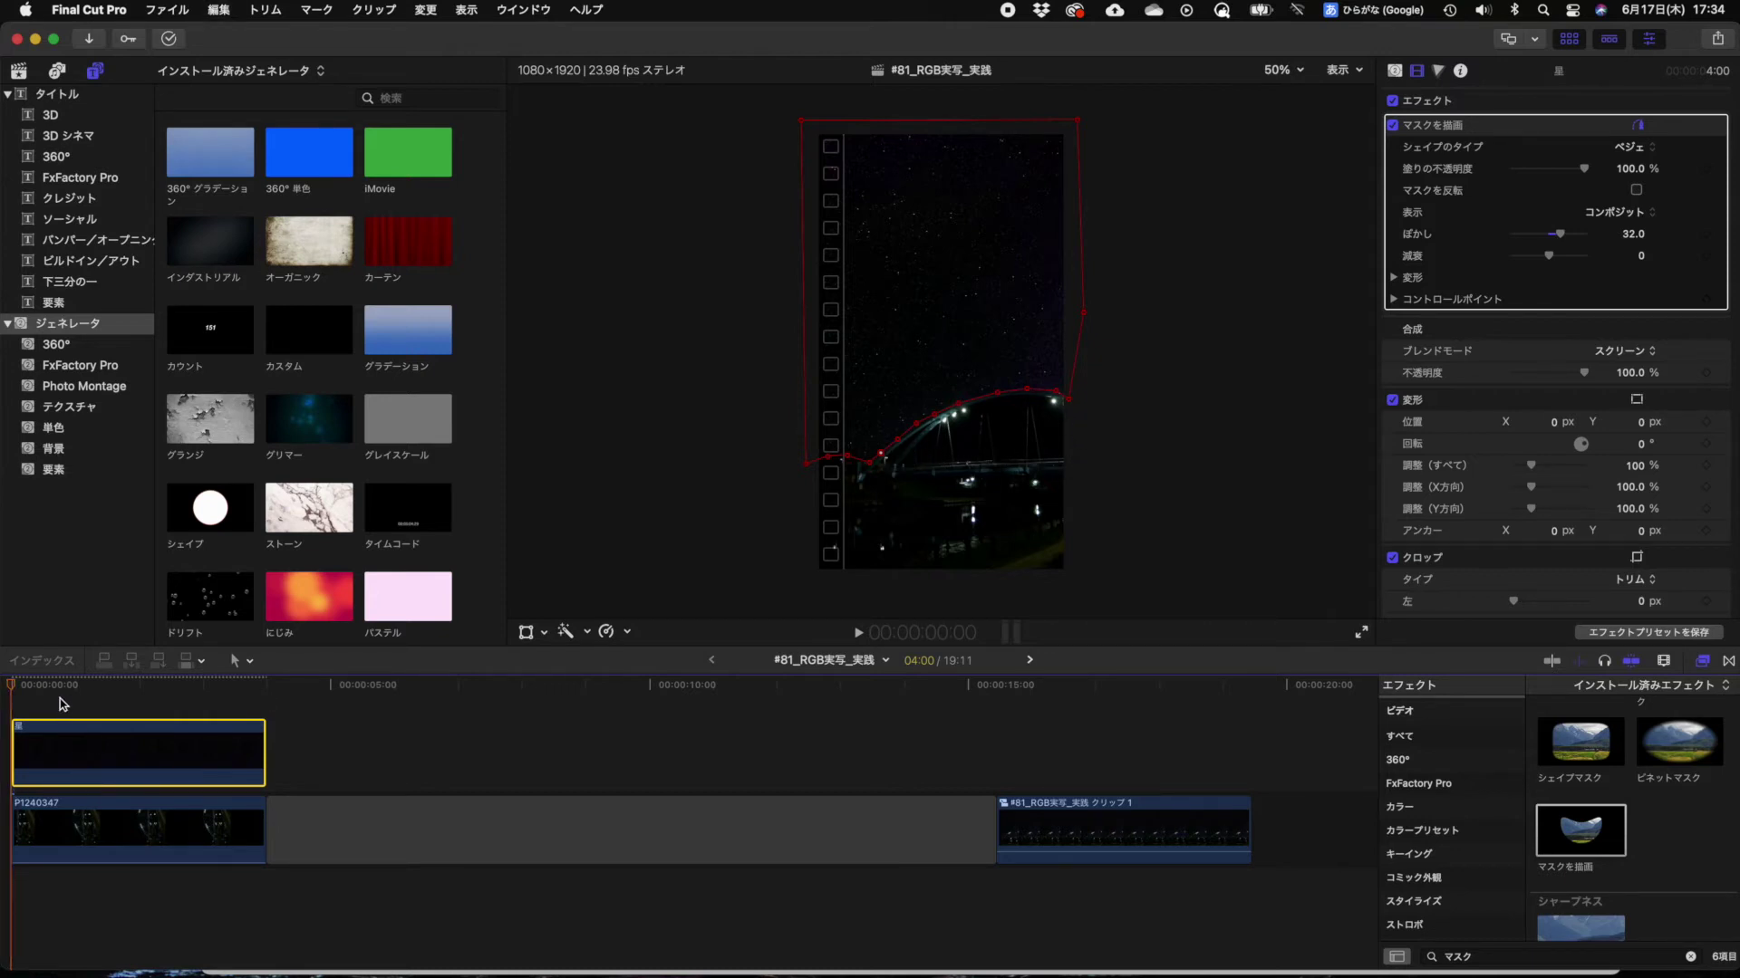
Step: Use undo and redo to keep the duplicated 星 clip stacked above the original
click(115, 794)
key(super+z)
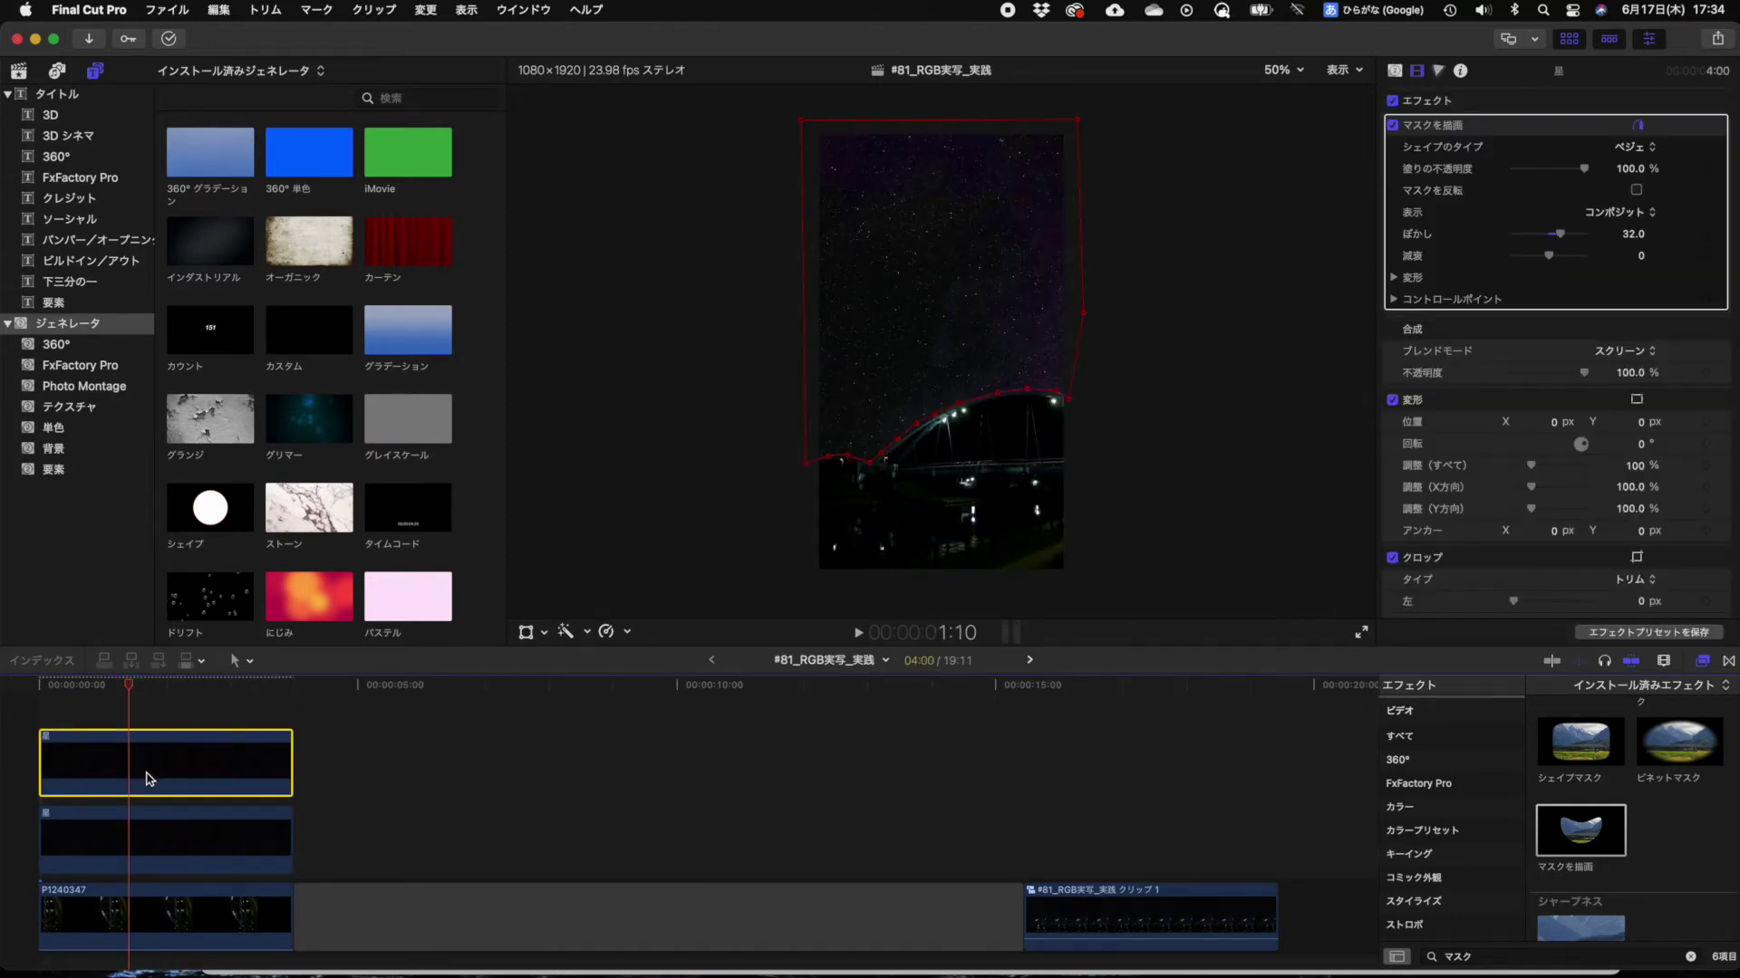
scroll(150, 779, right, 2)
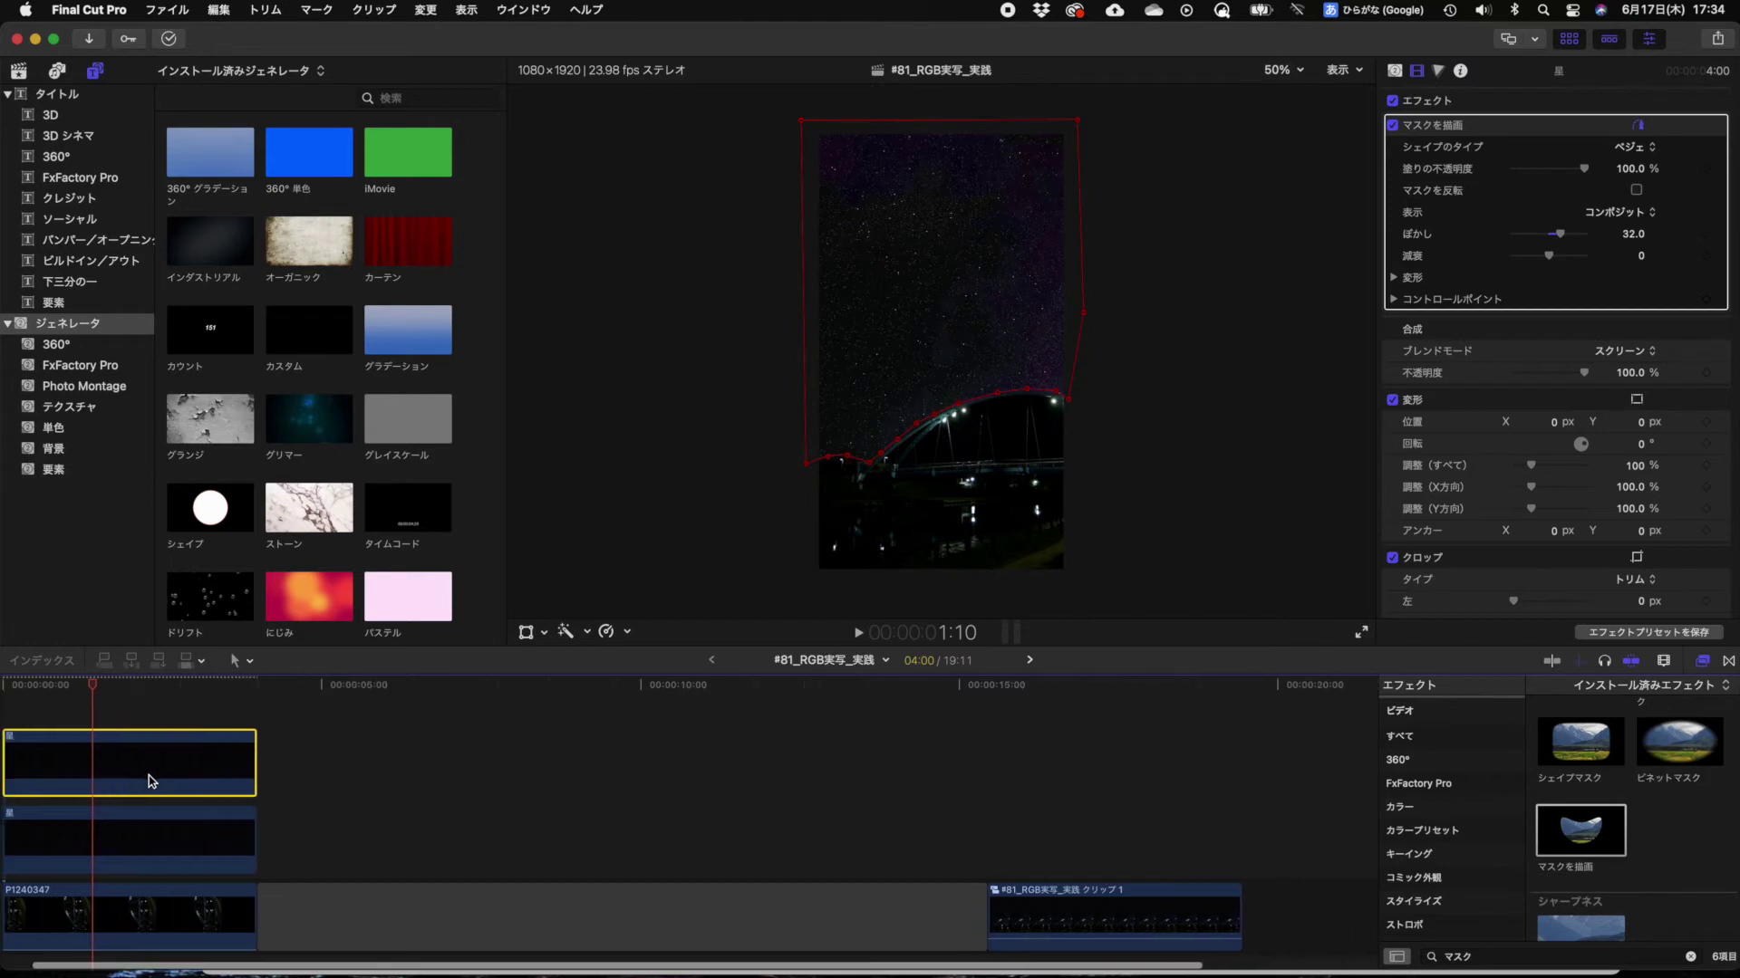
click(1450, 130)
click(102, 775)
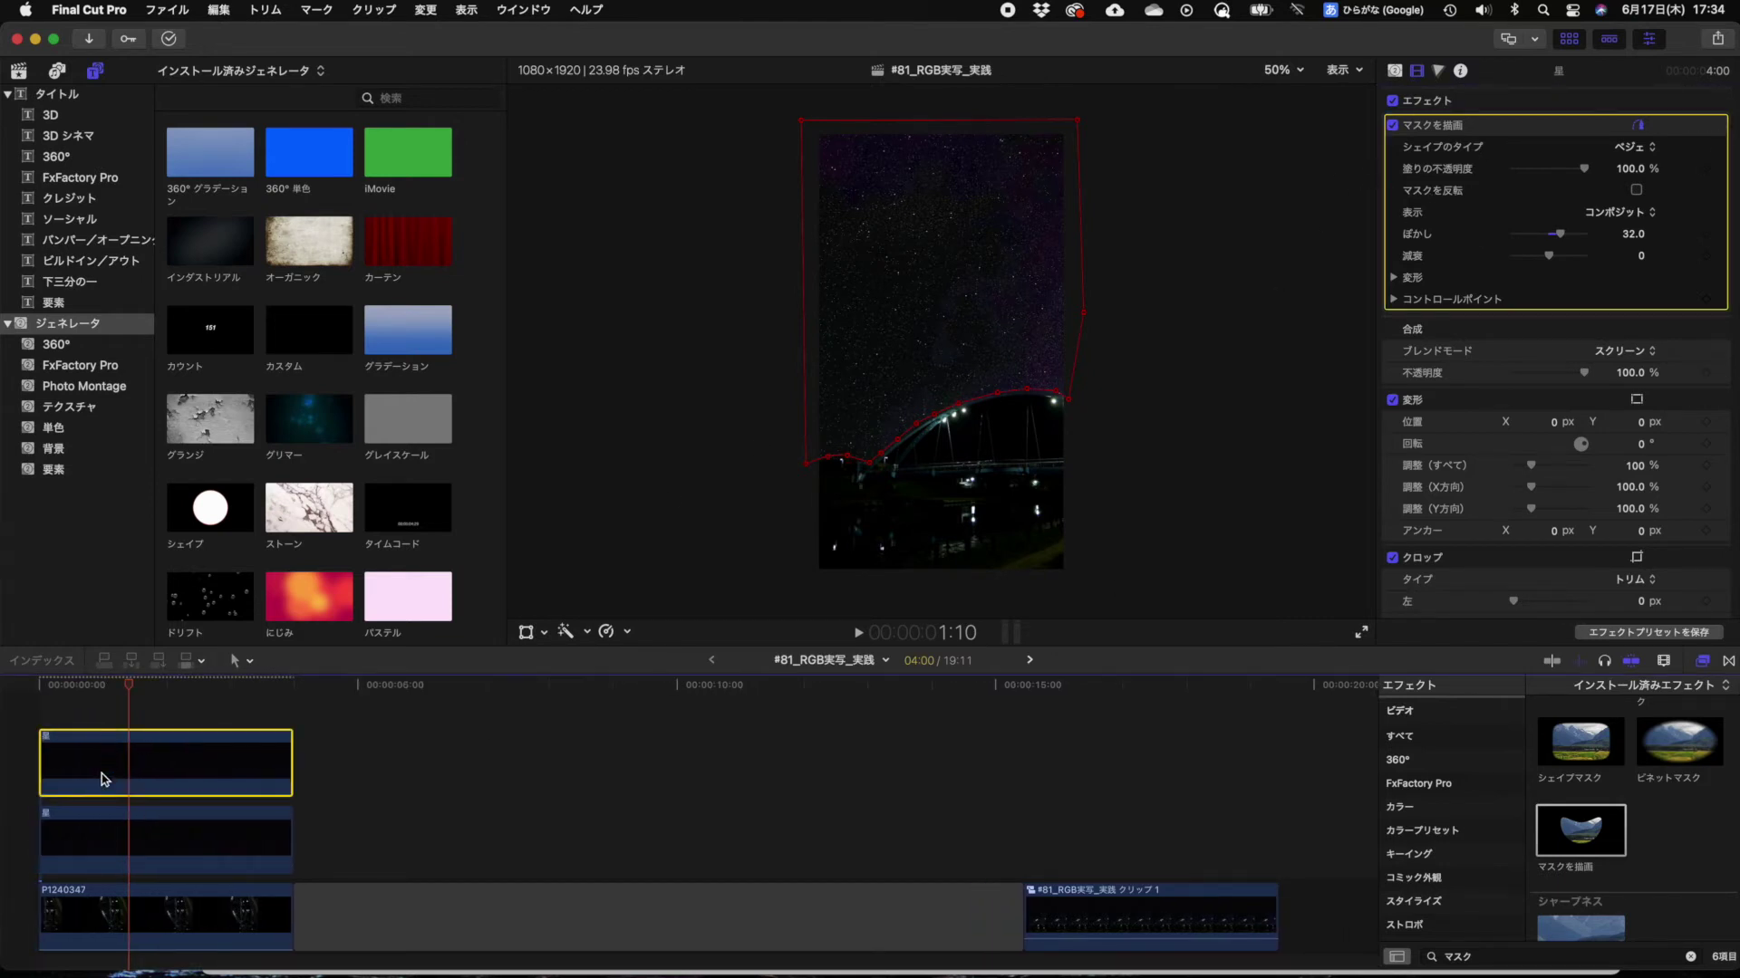
key(cmd+z)
click(84, 855)
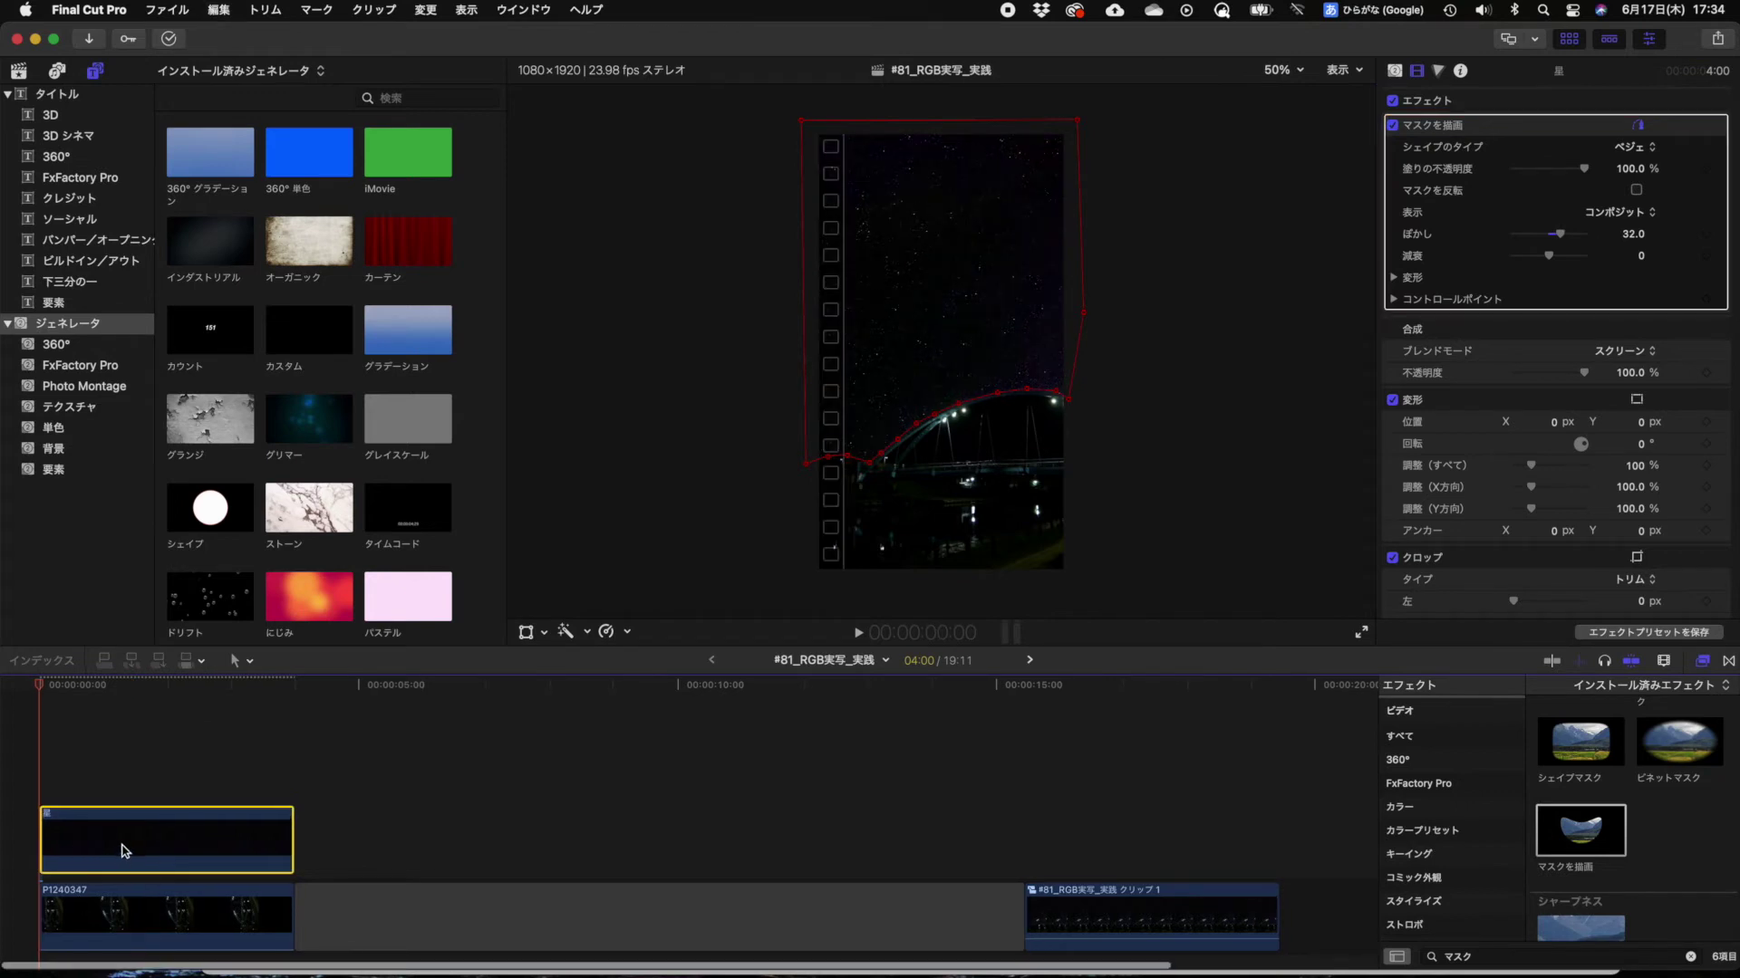
drag(115, 785, 56, 849)
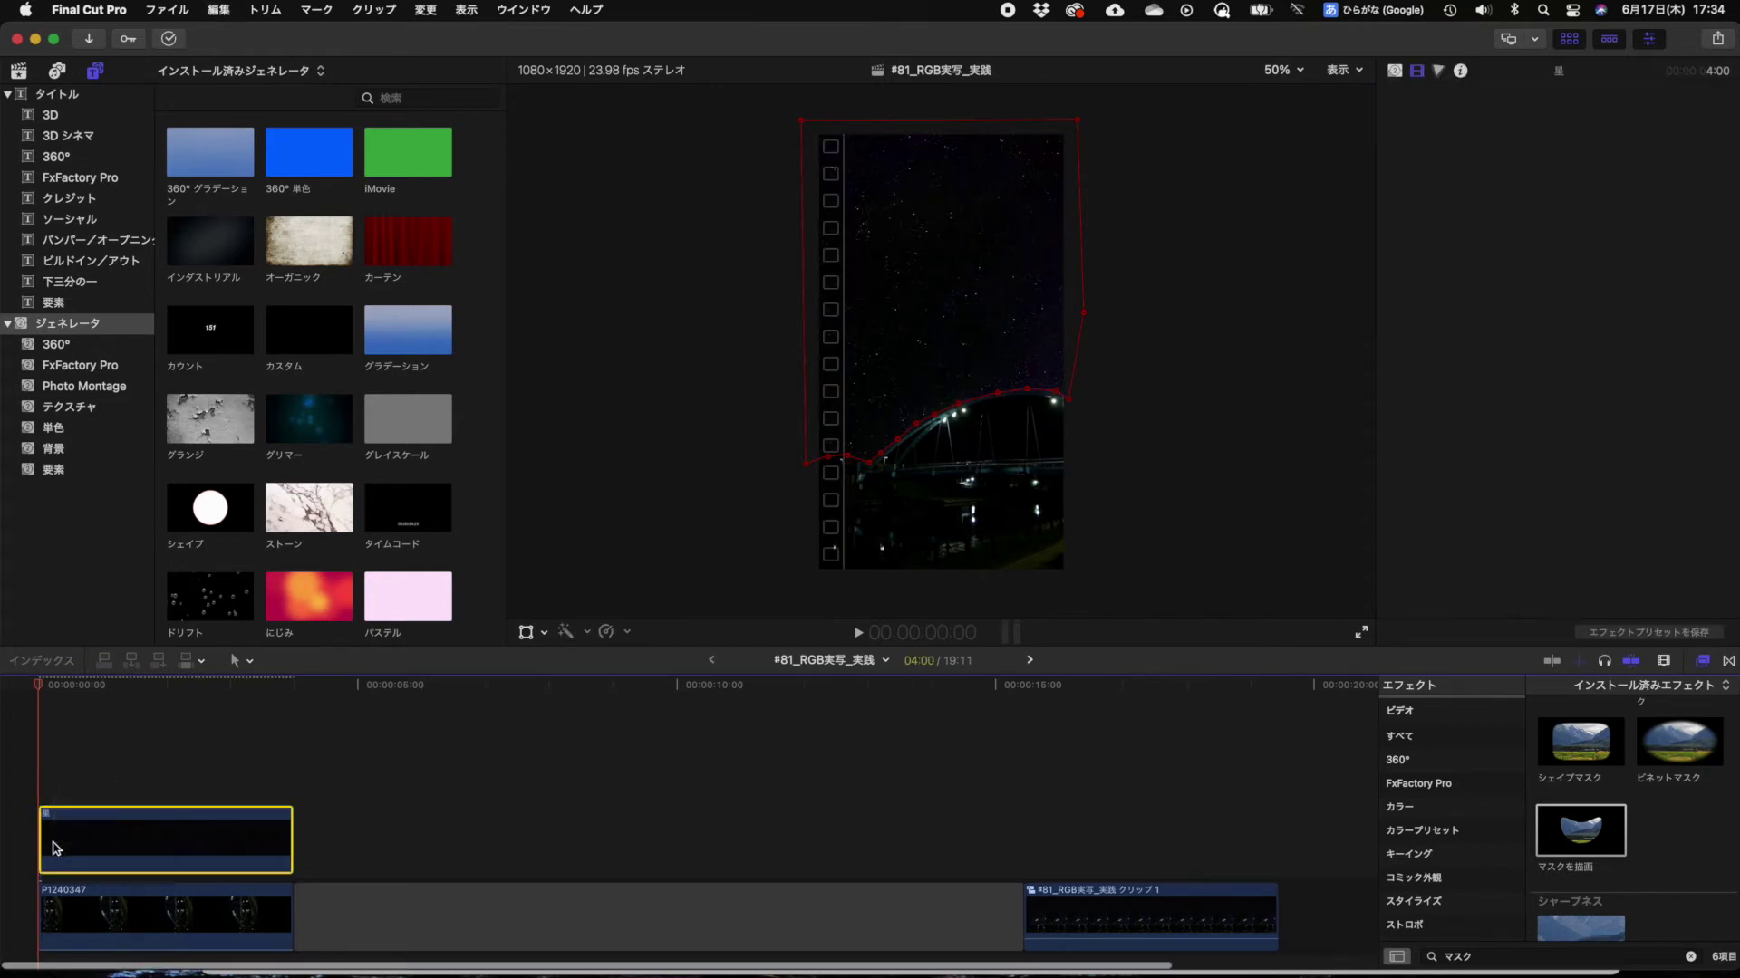
key(super+v)
Step: Delete the copied マスクを描画 effect from the upper star clip
click(129, 720)
click(138, 768)
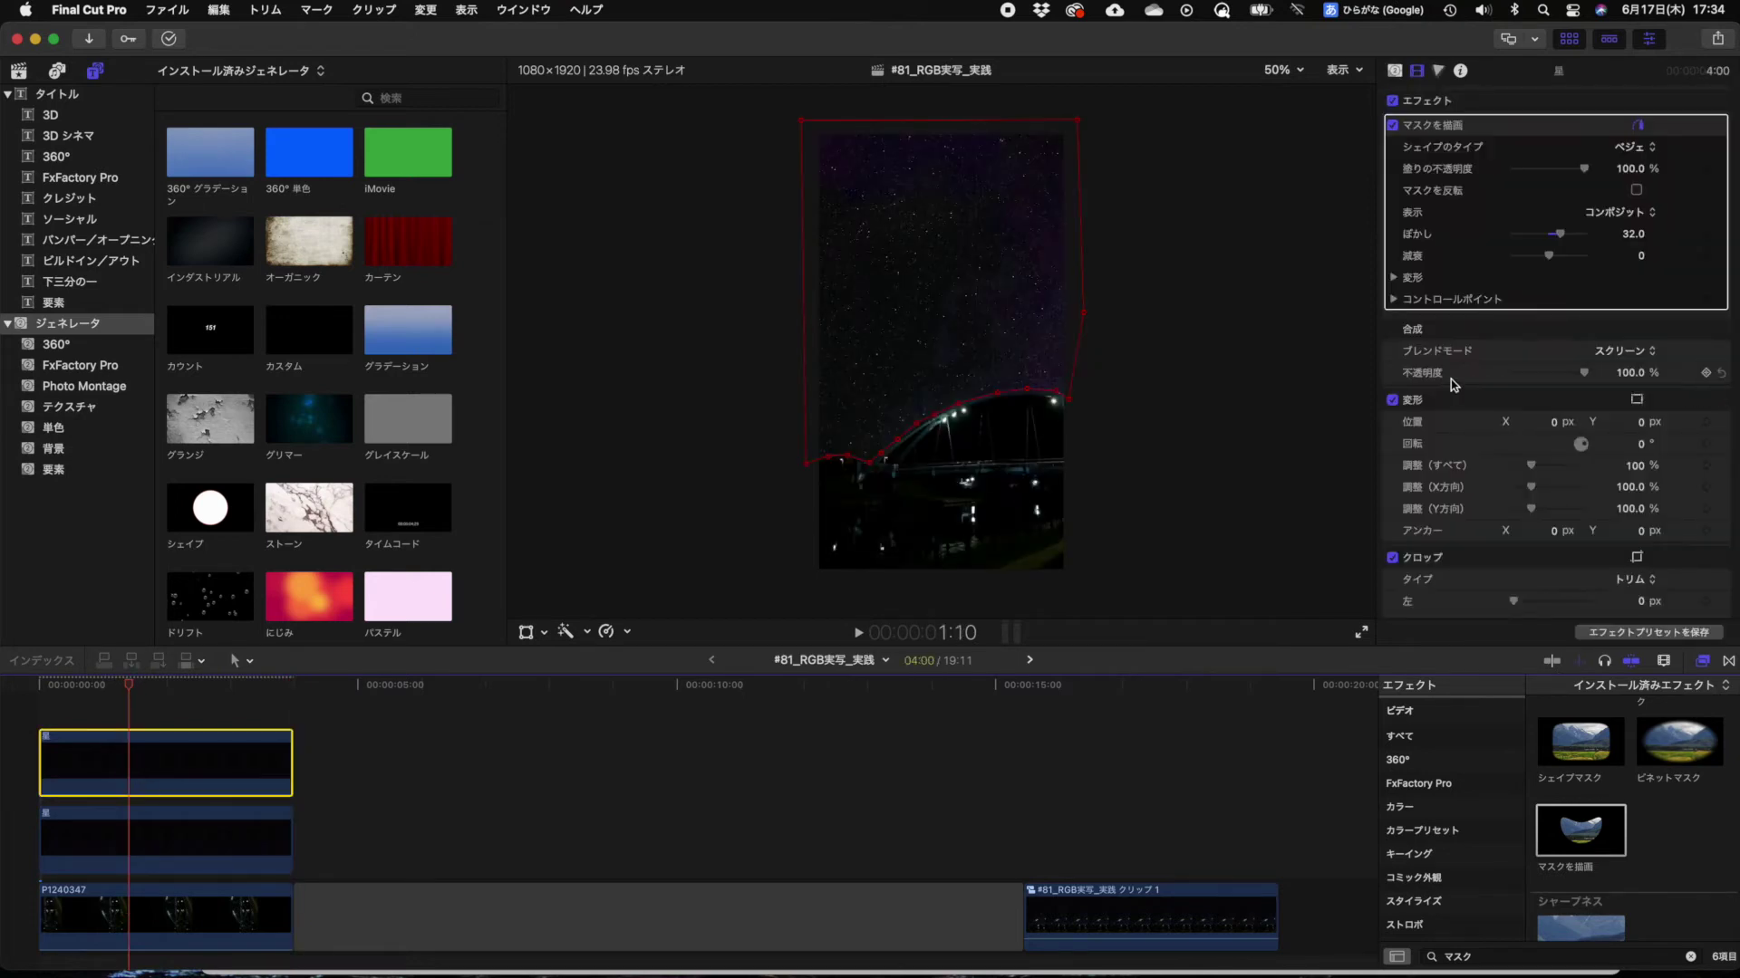
click(1440, 131)
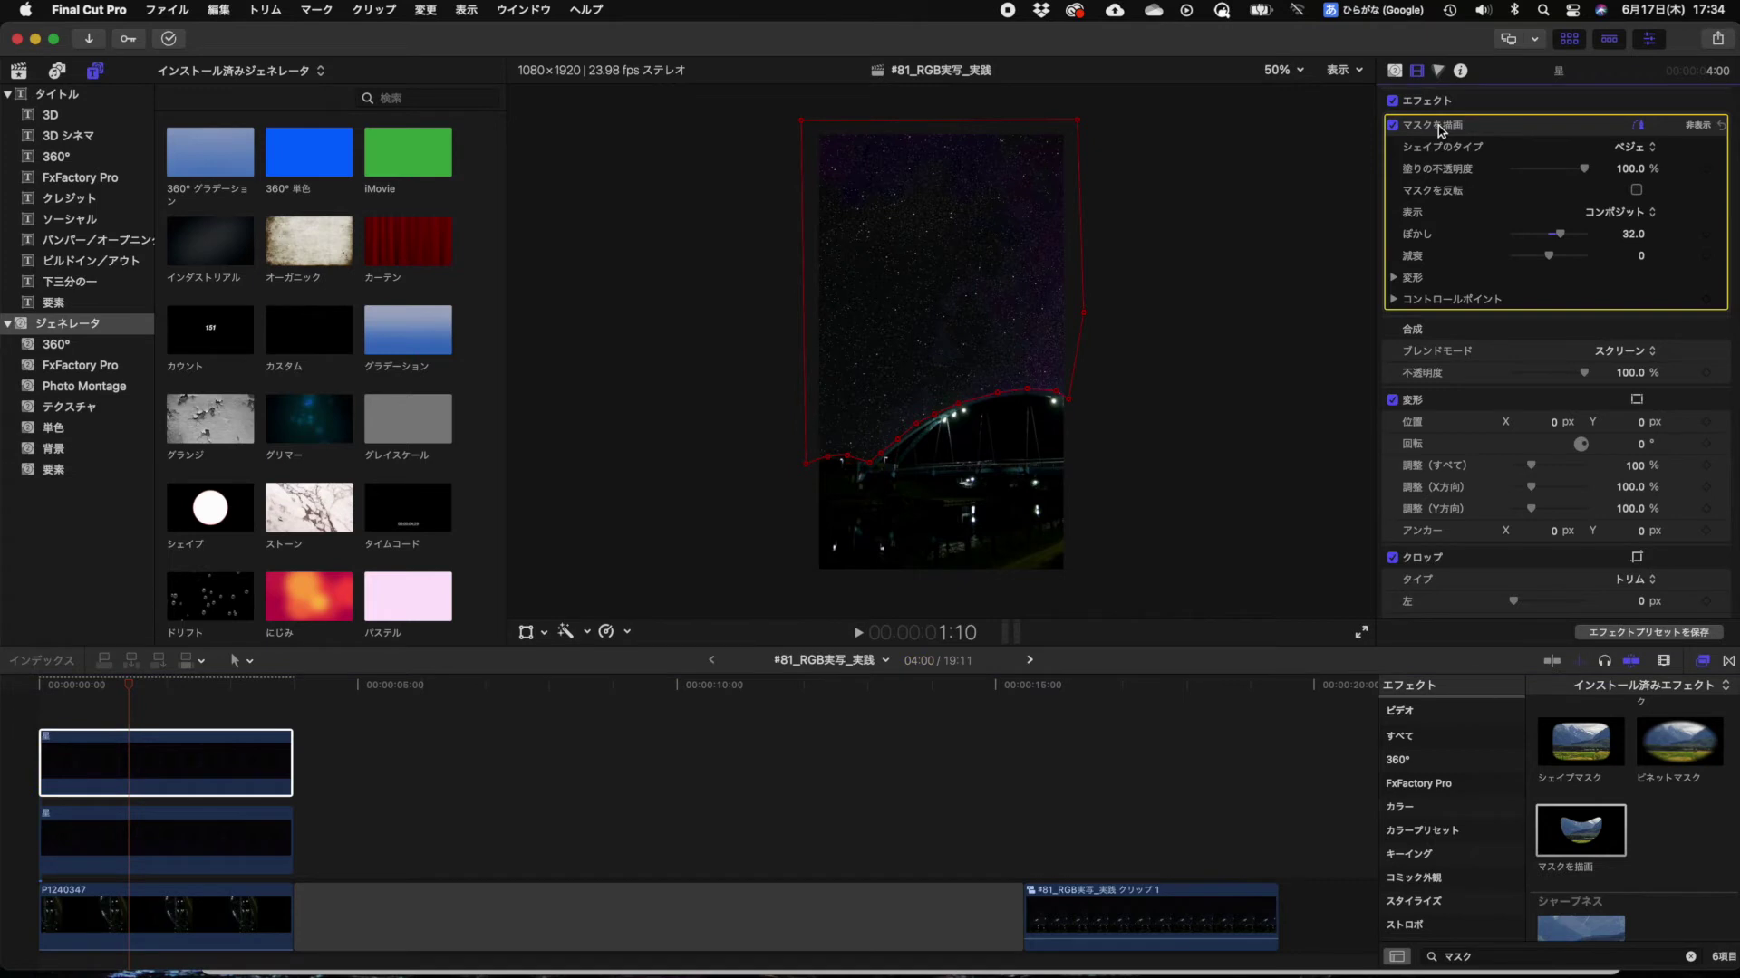
key(Delete)
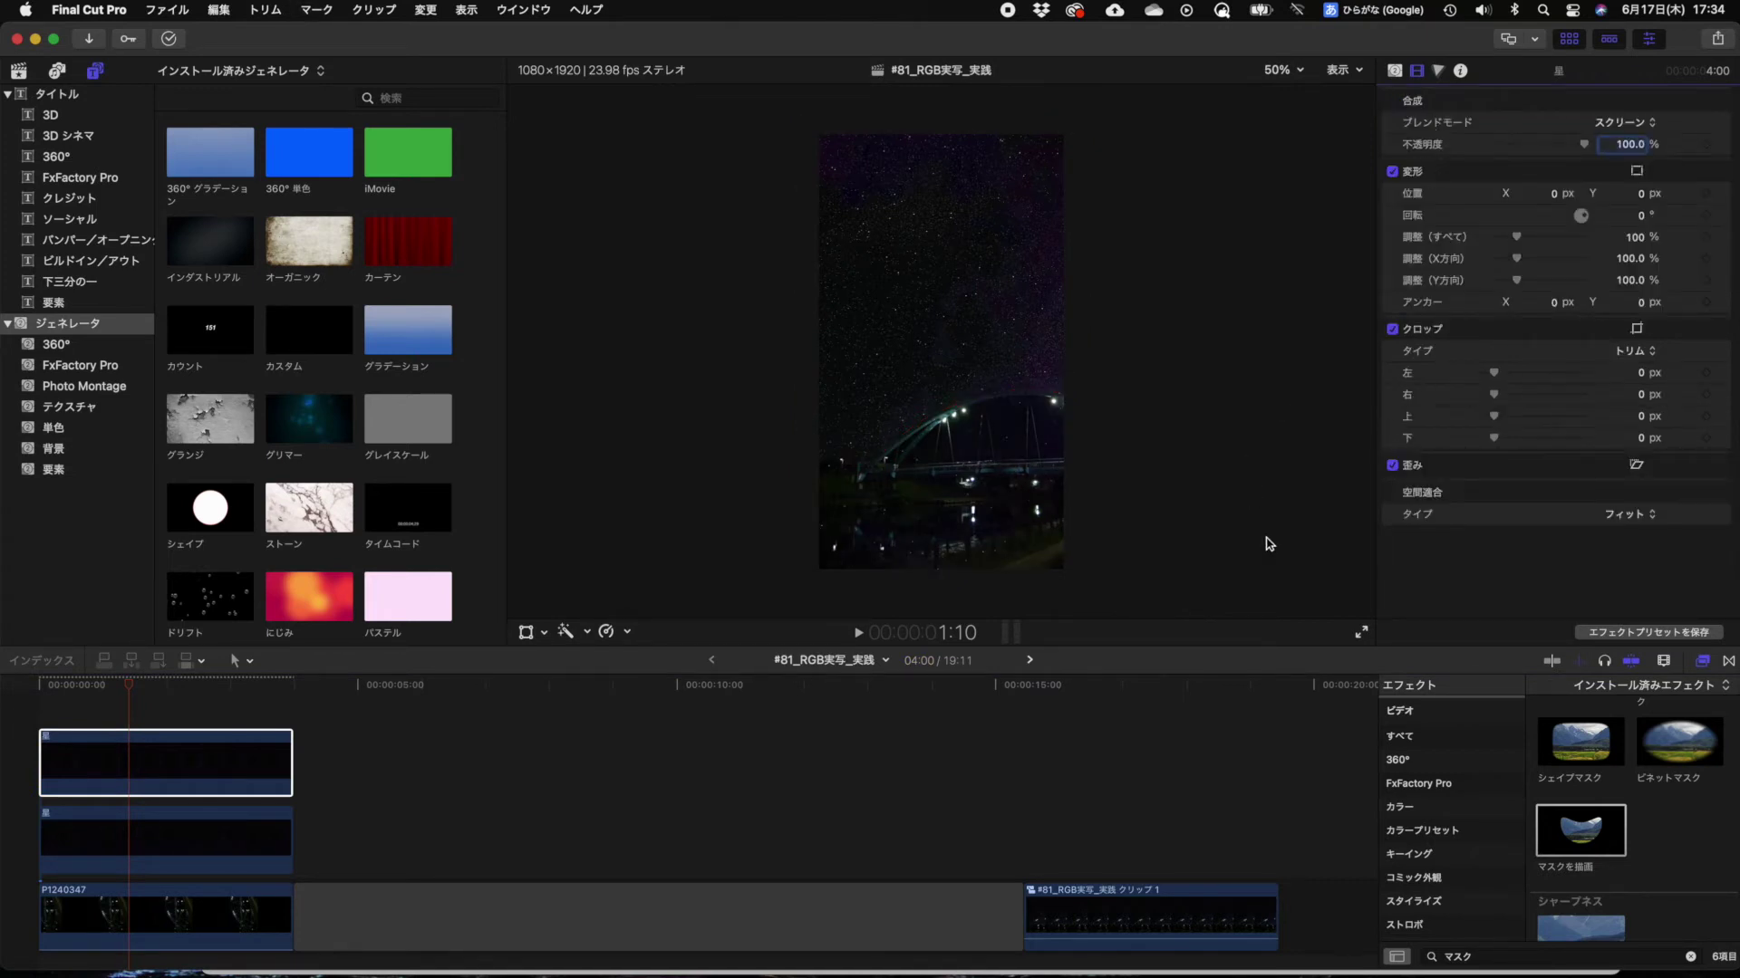
Step: Zoom the viewer to 100% and apply マスクを描画 to the top star clip
click(1295, 72)
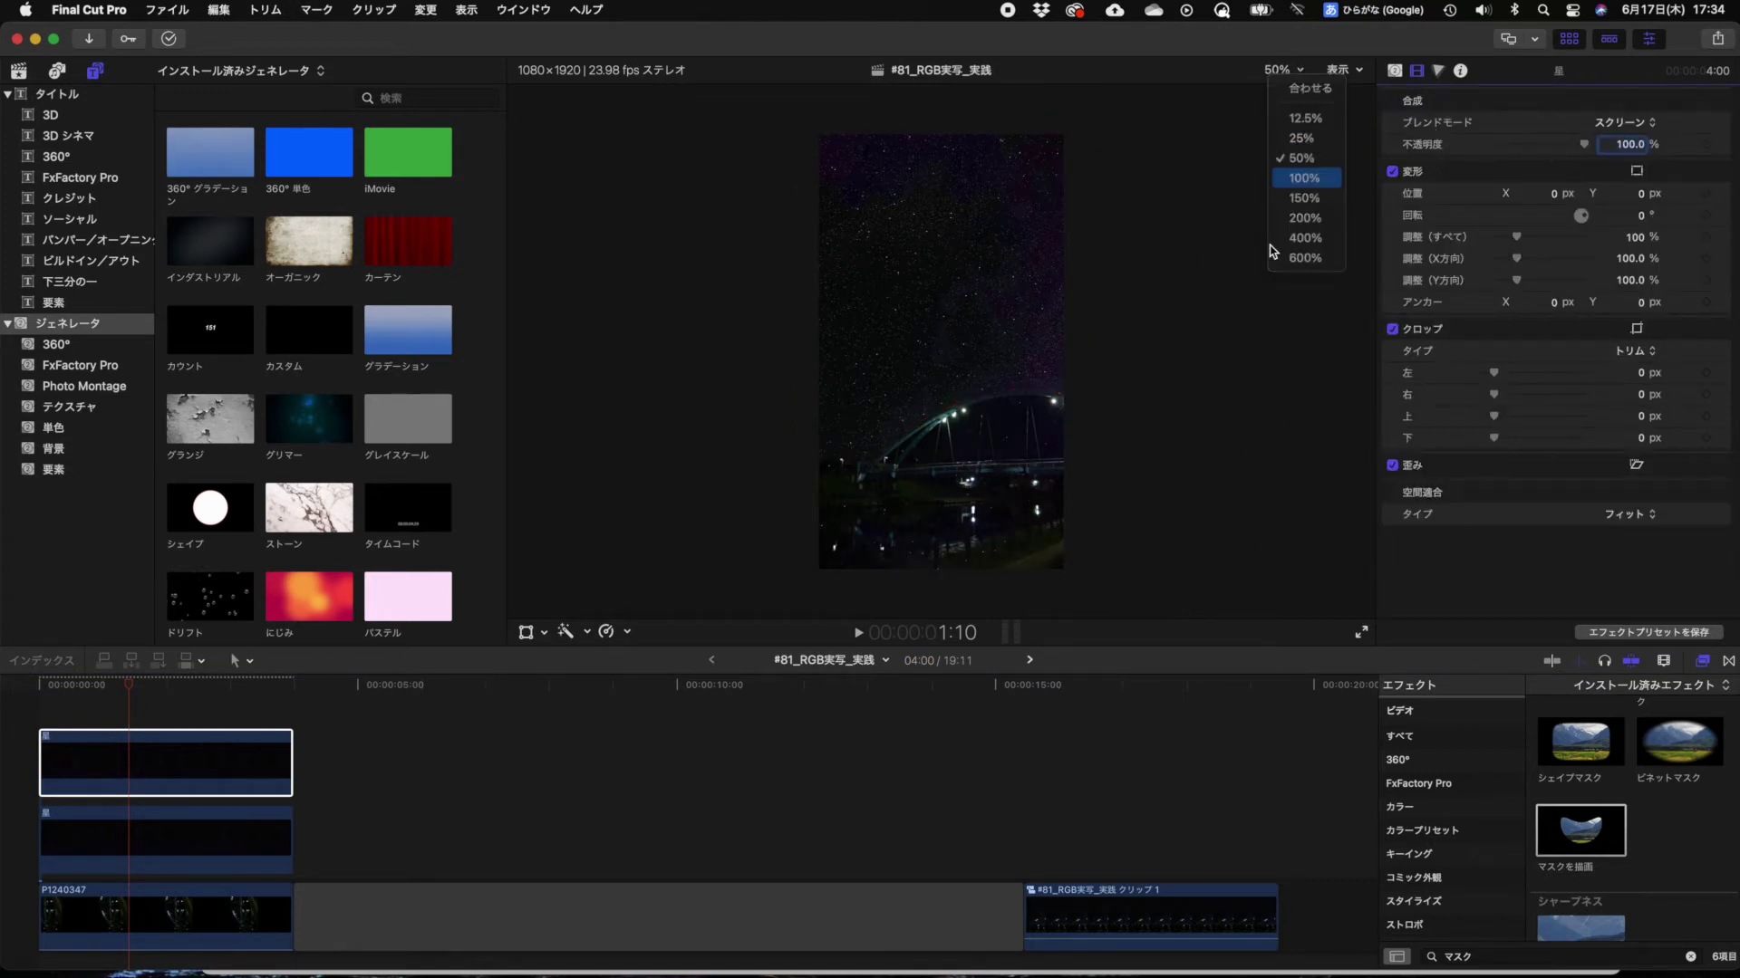
click(1305, 178)
scroll(1164, 344, down, 5)
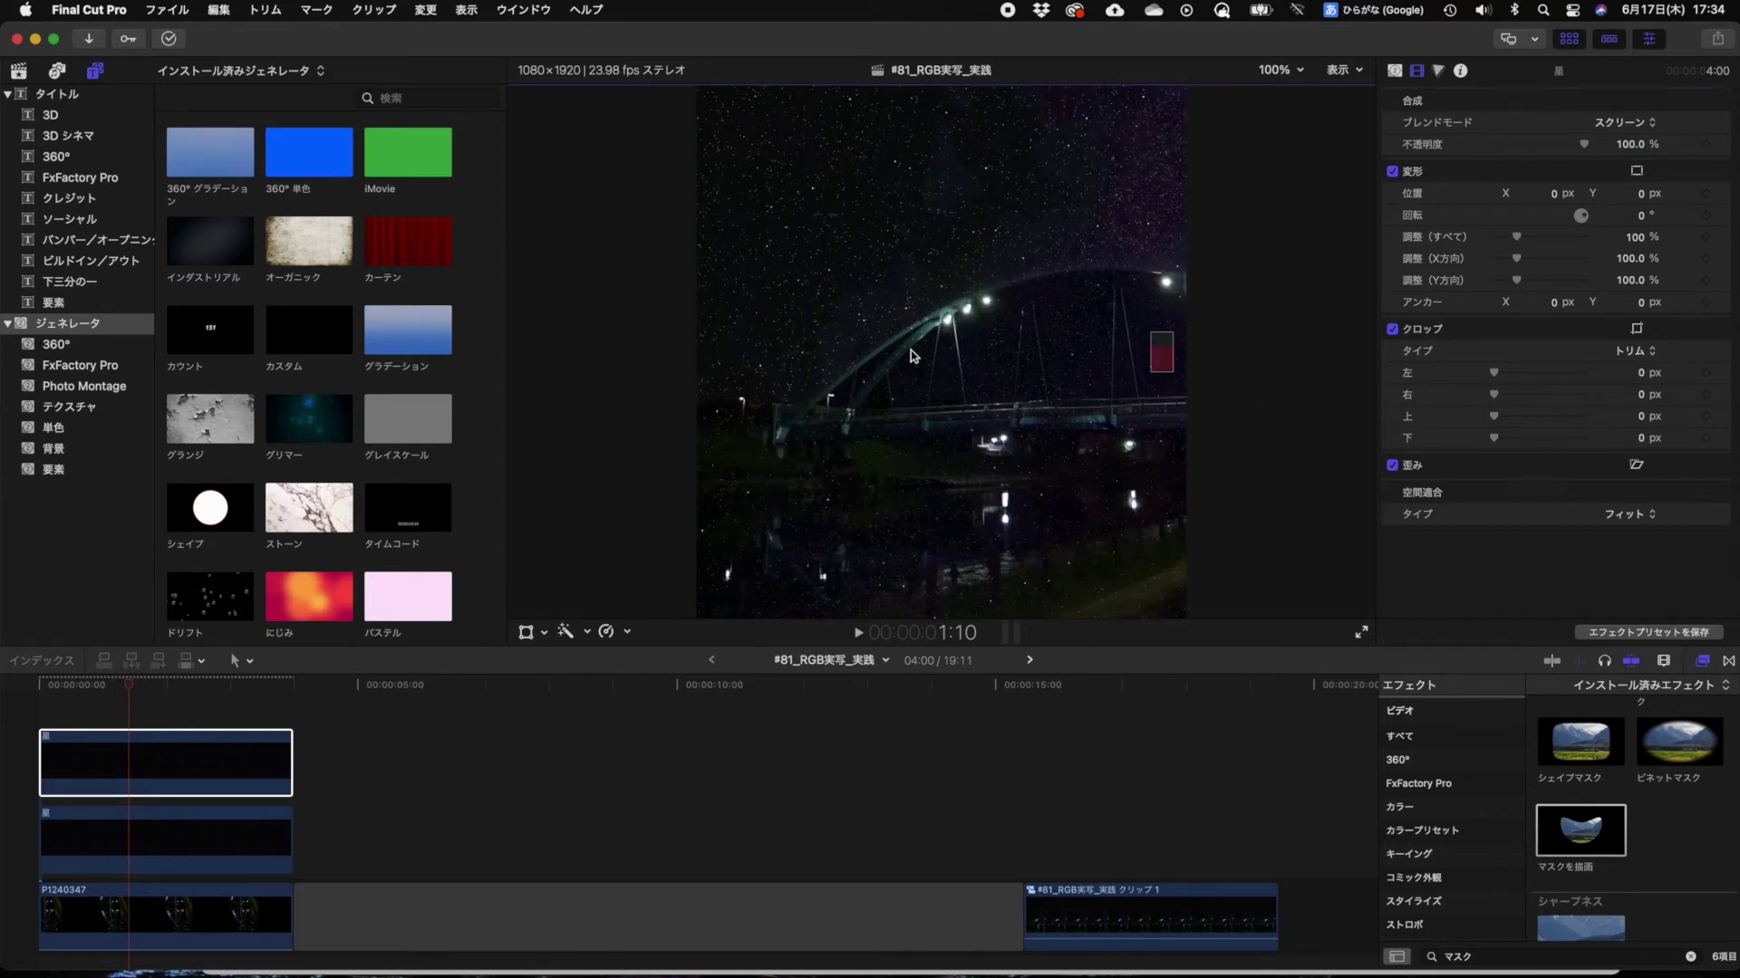
drag(1599, 842, 240, 761)
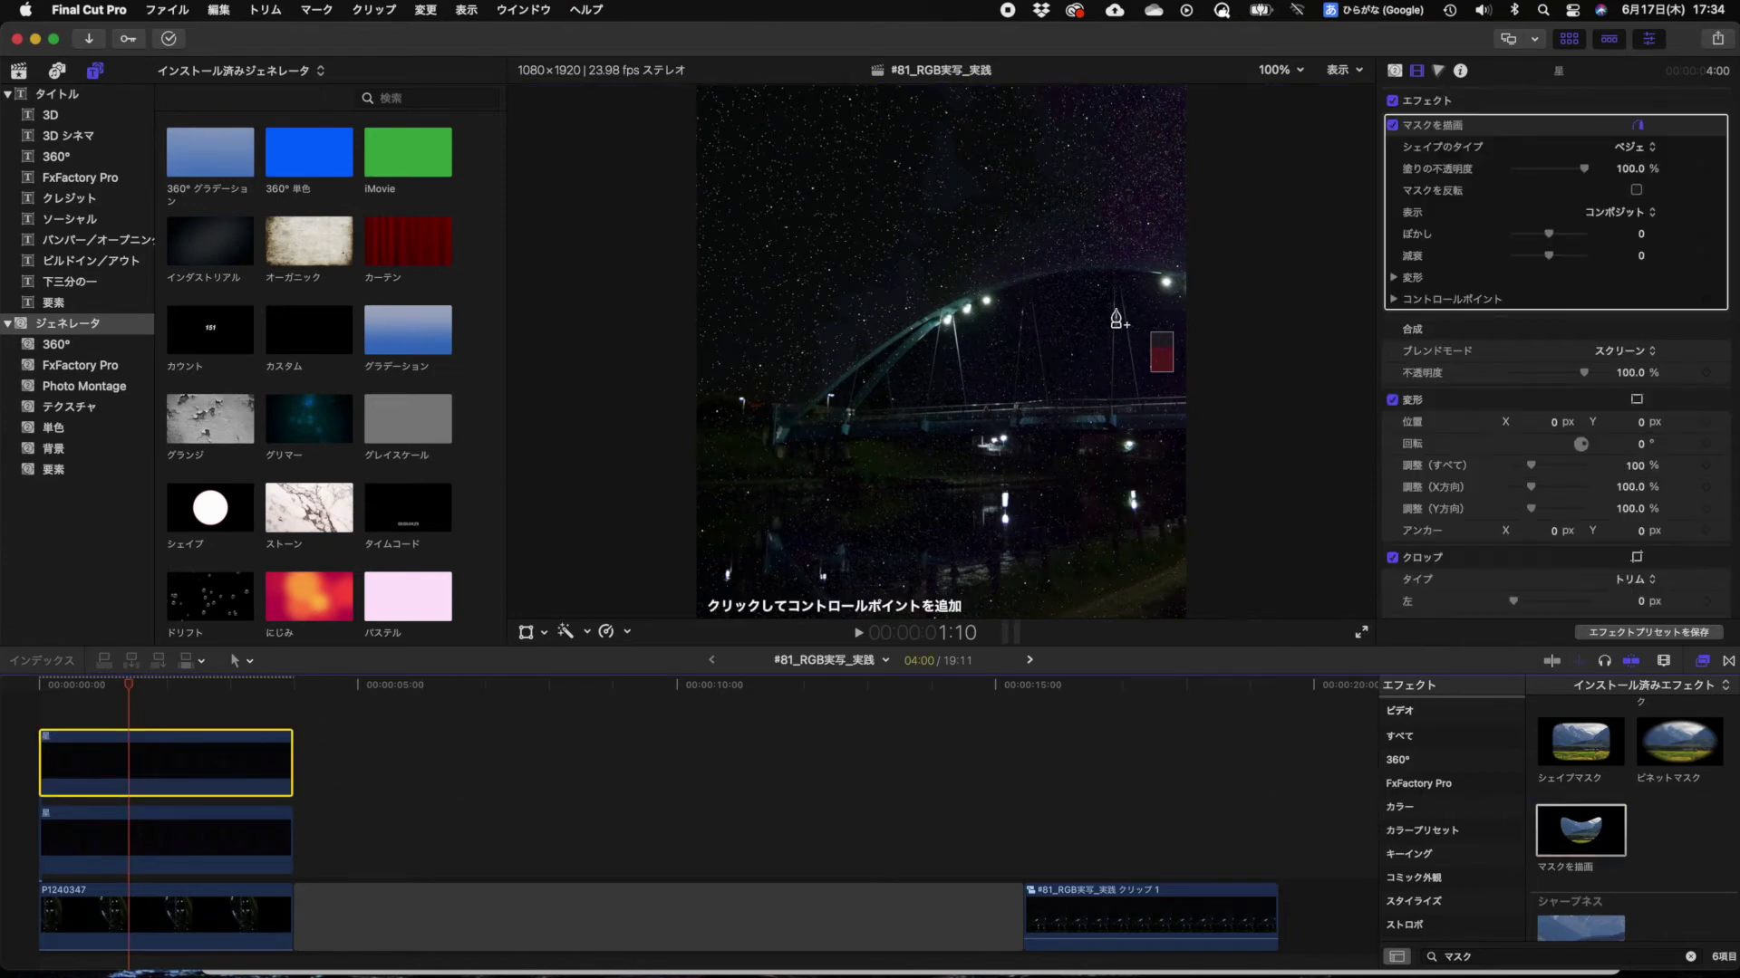
Step: Start the mask along the bridge arch, redoing the misplaced points
click(1194, 297)
click(1172, 286)
click(1141, 275)
click(1028, 285)
click(1004, 290)
key(super+z)
key(super+z)
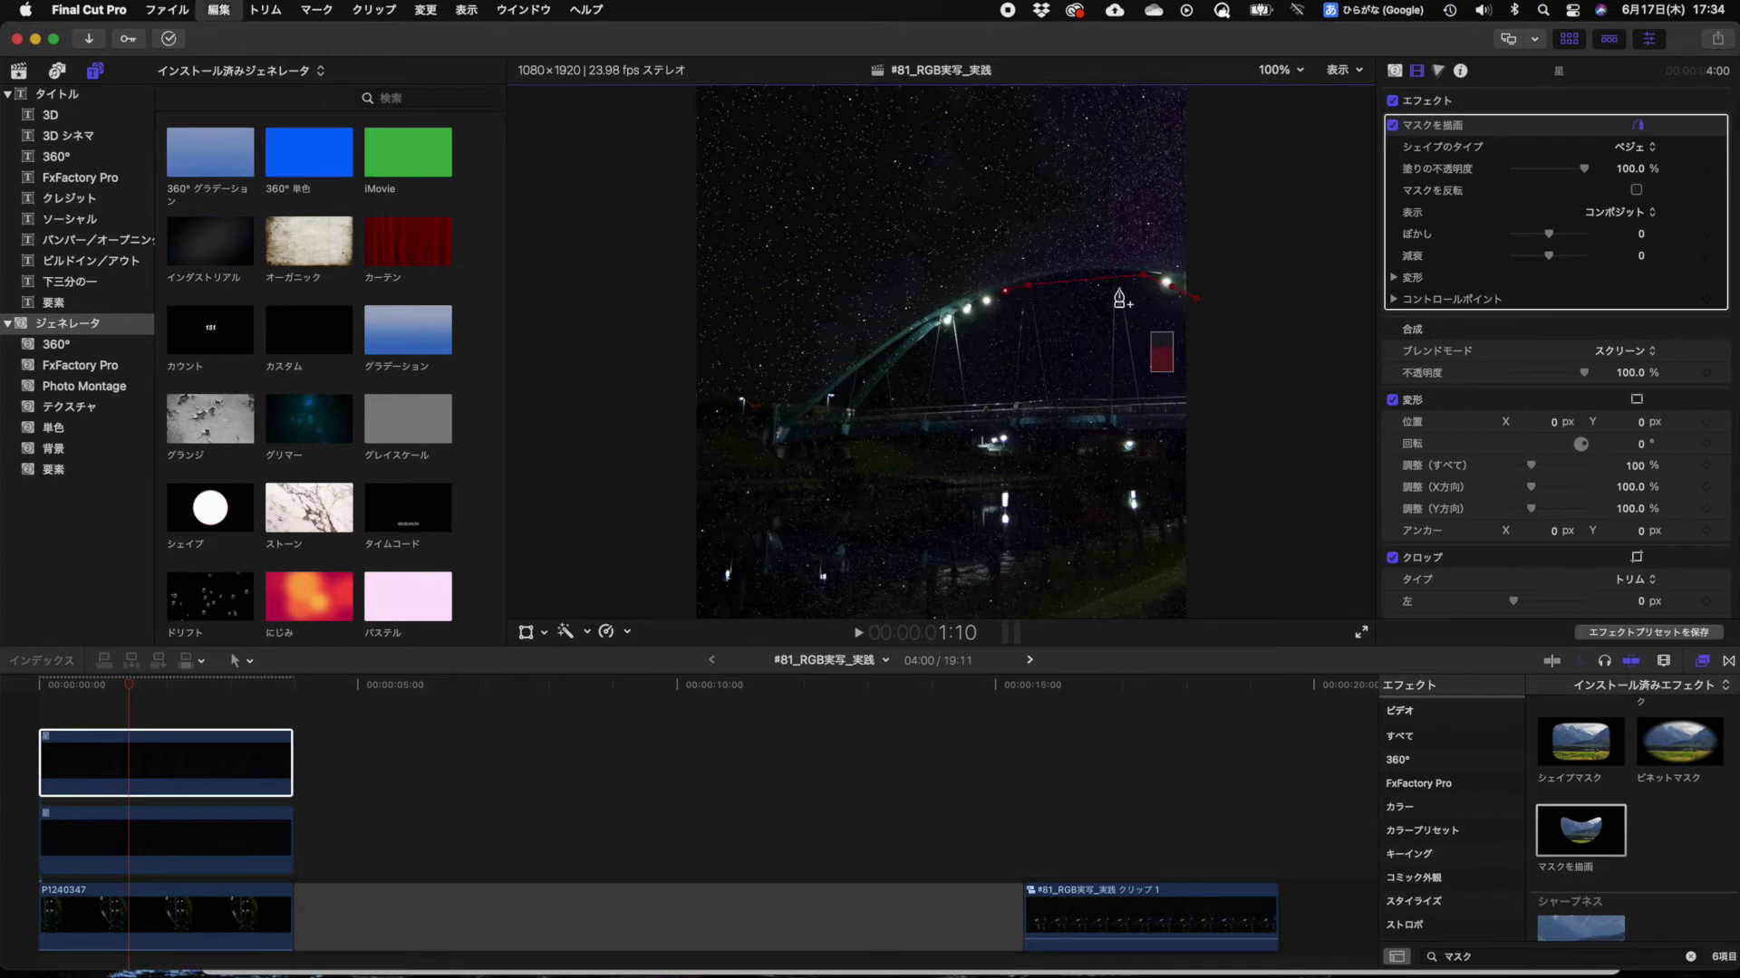
click(1091, 273)
click(1024, 285)
Step: Extend the mask down to the deck, along it to the right end, and close it
click(966, 308)
click(892, 375)
click(860, 412)
click(1014, 403)
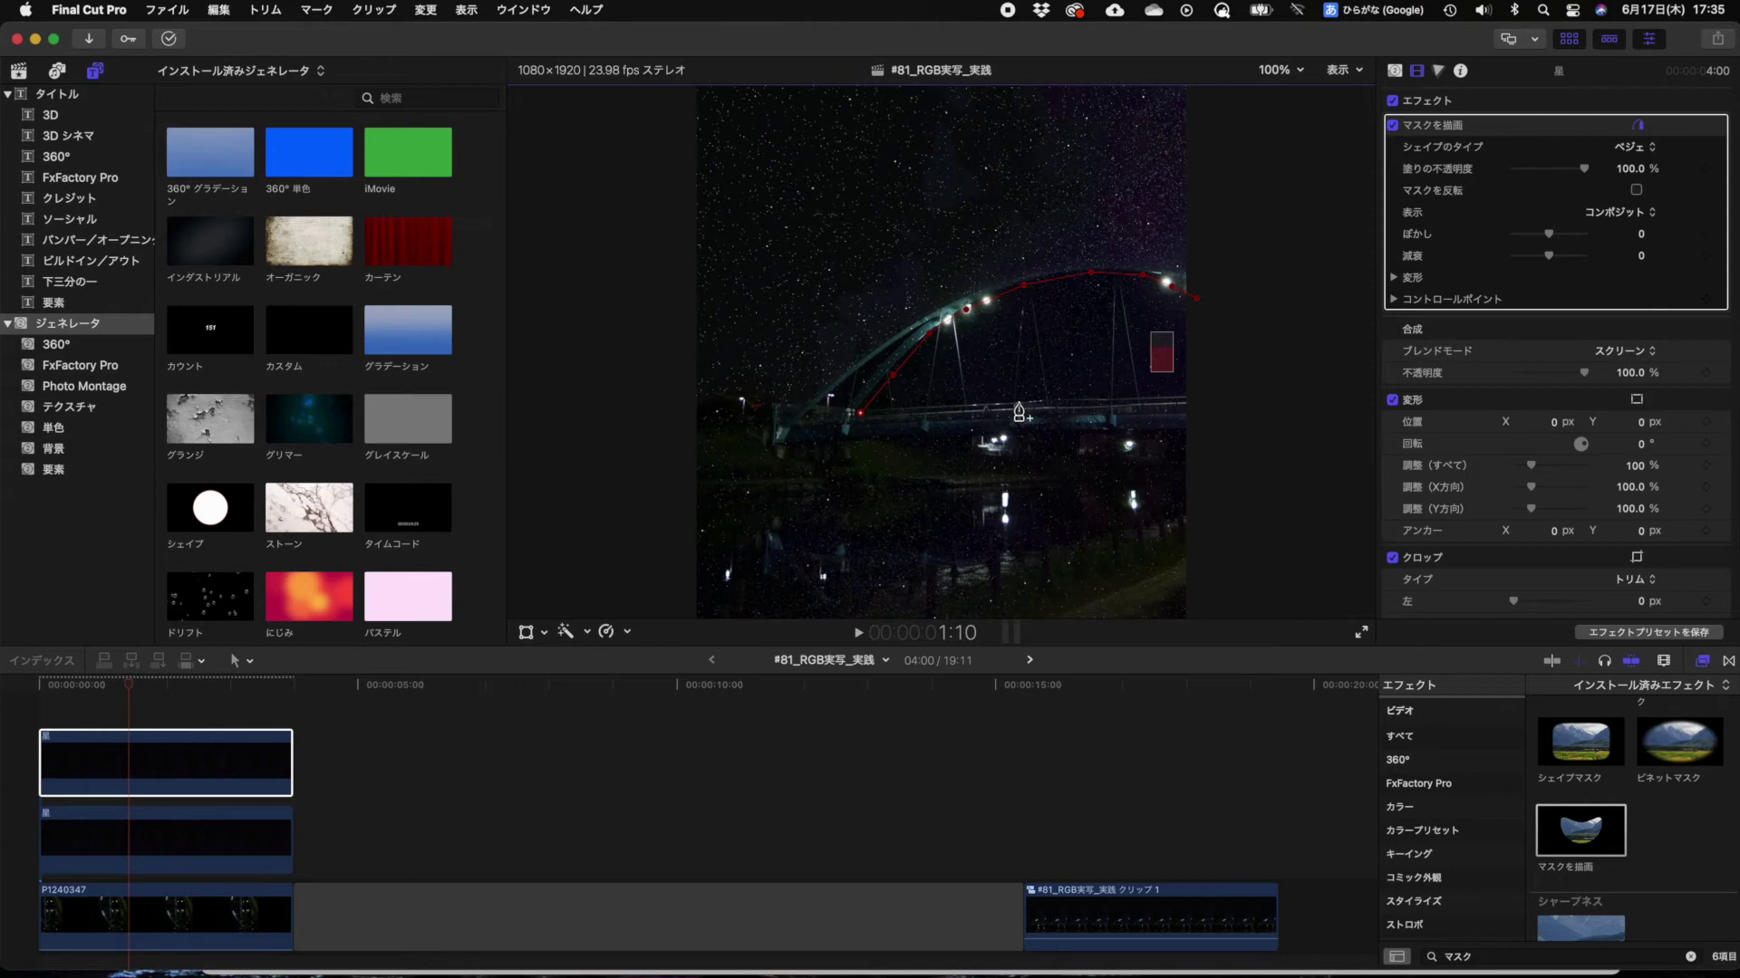
click(1198, 398)
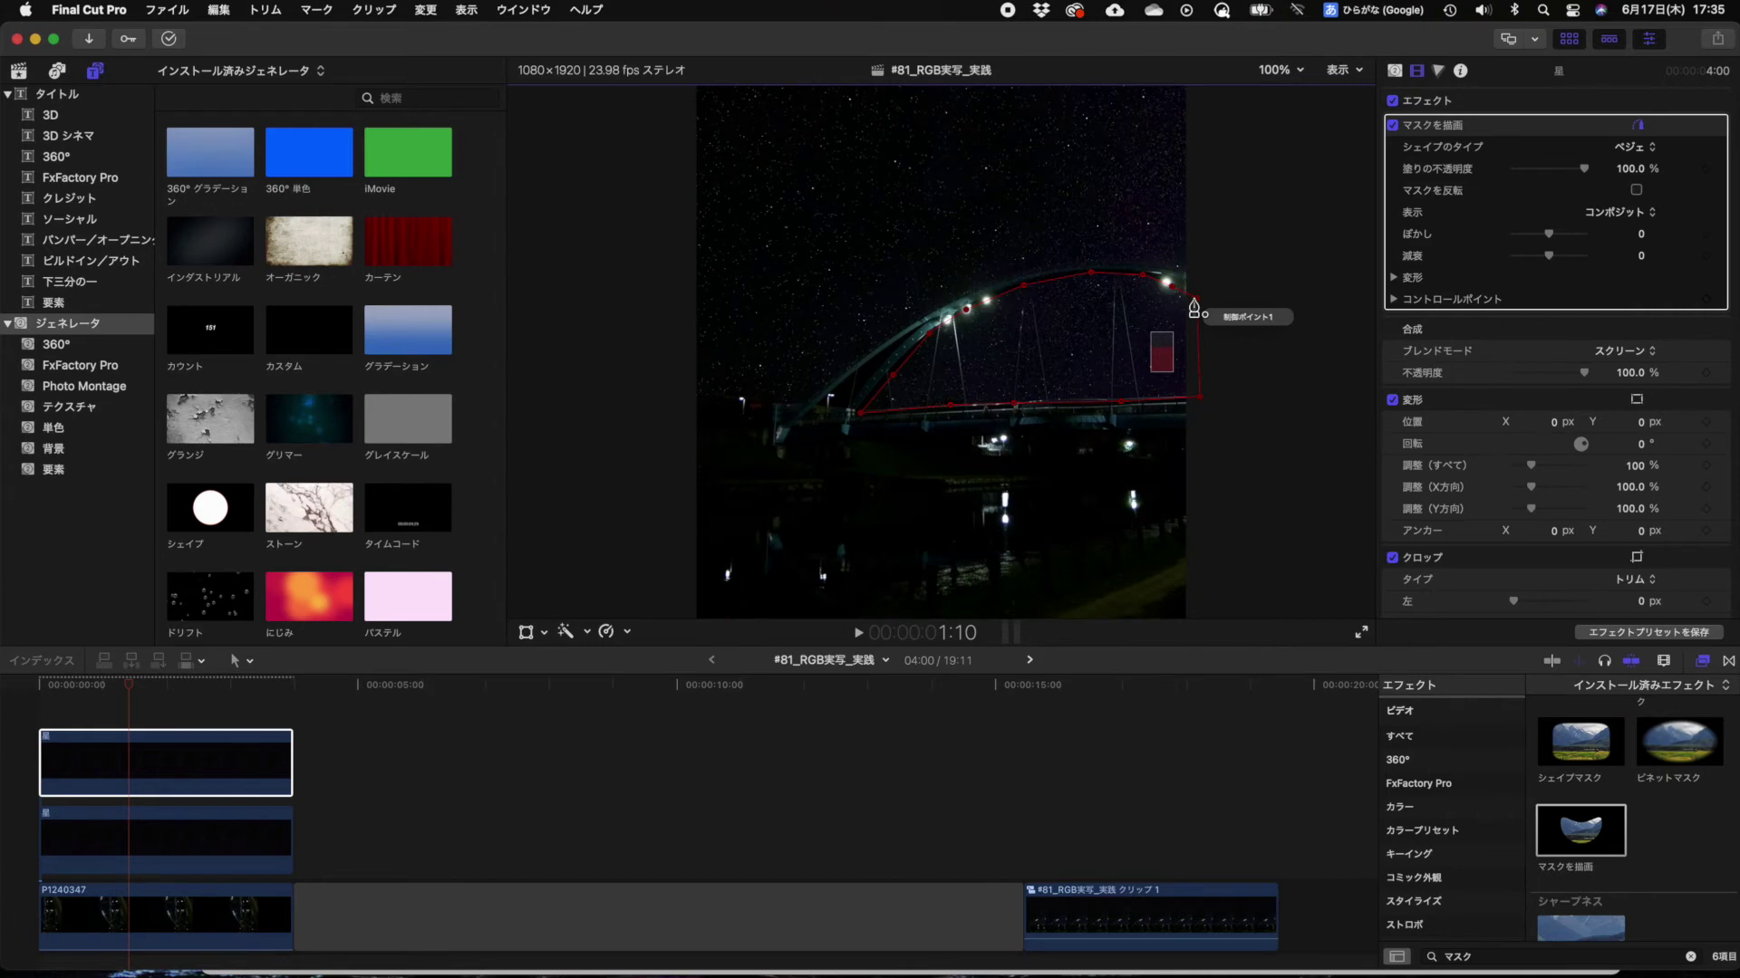
click(1194, 308)
Step: Set the arch mask's ぼかし feather to 20 and hide its outline
mouse_move(1549, 234)
mouse_down()
mouse_move(1575, 238)
mouse_move(1545, 235)
mouse_up()
click(1633, 235)
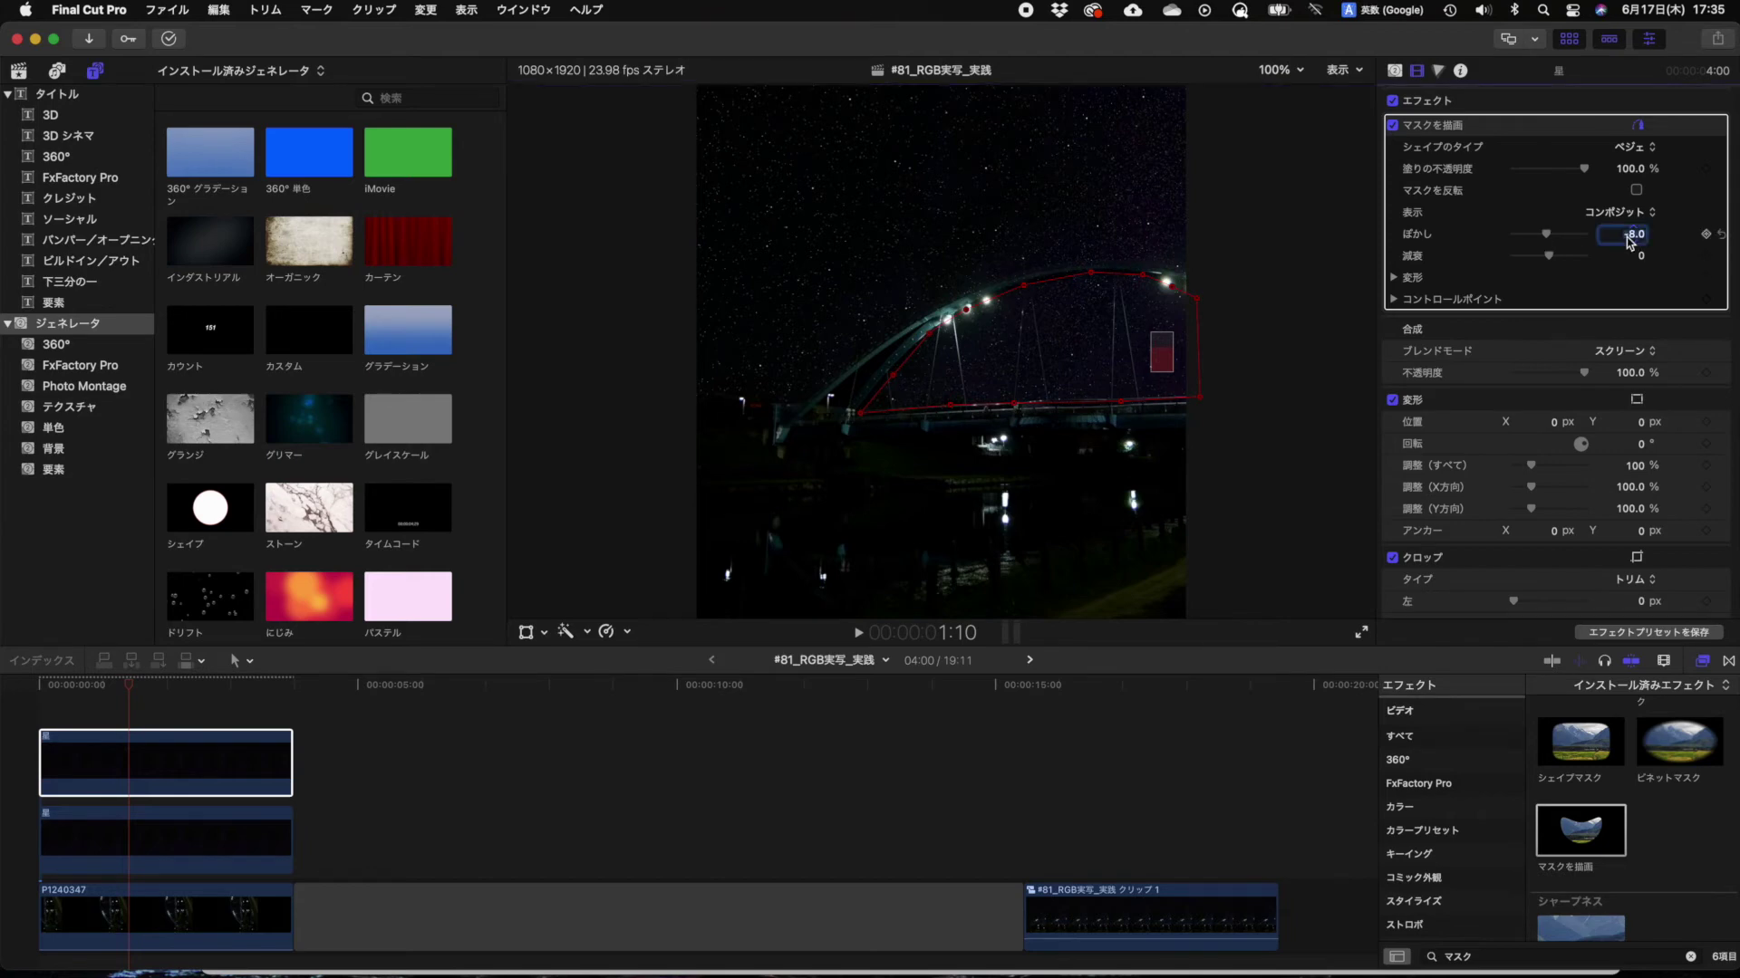
text(20)
key(Return)
click(1439, 370)
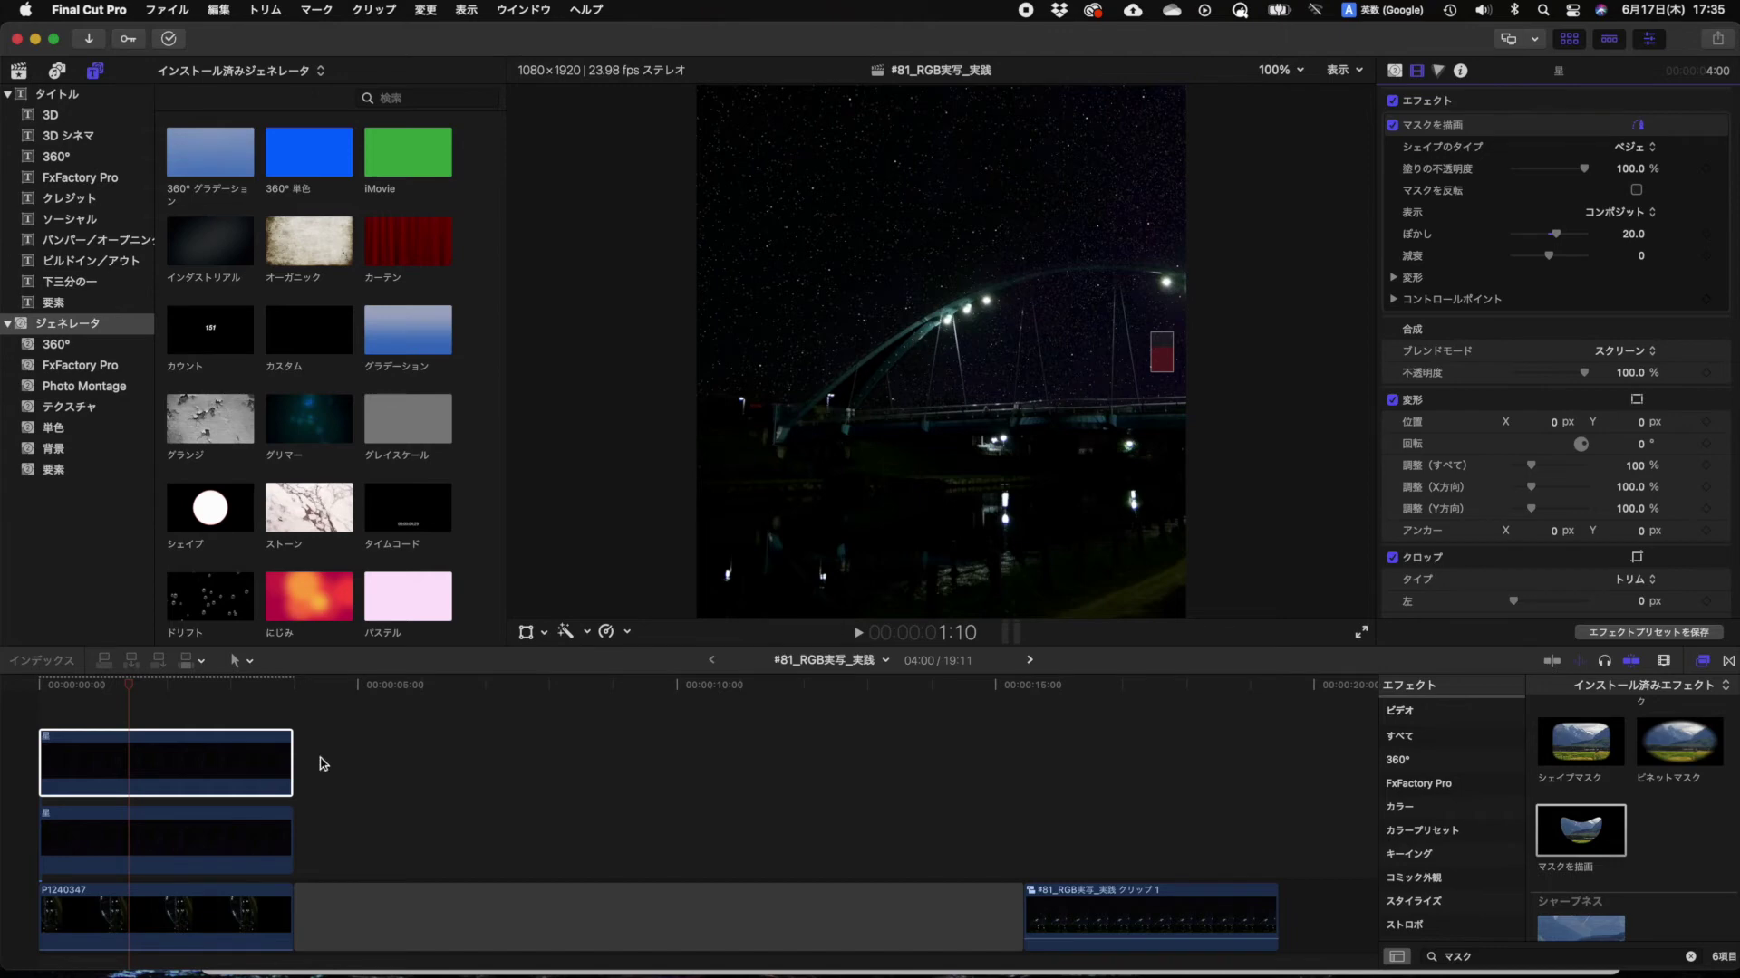
click(115, 770)
click(38, 687)
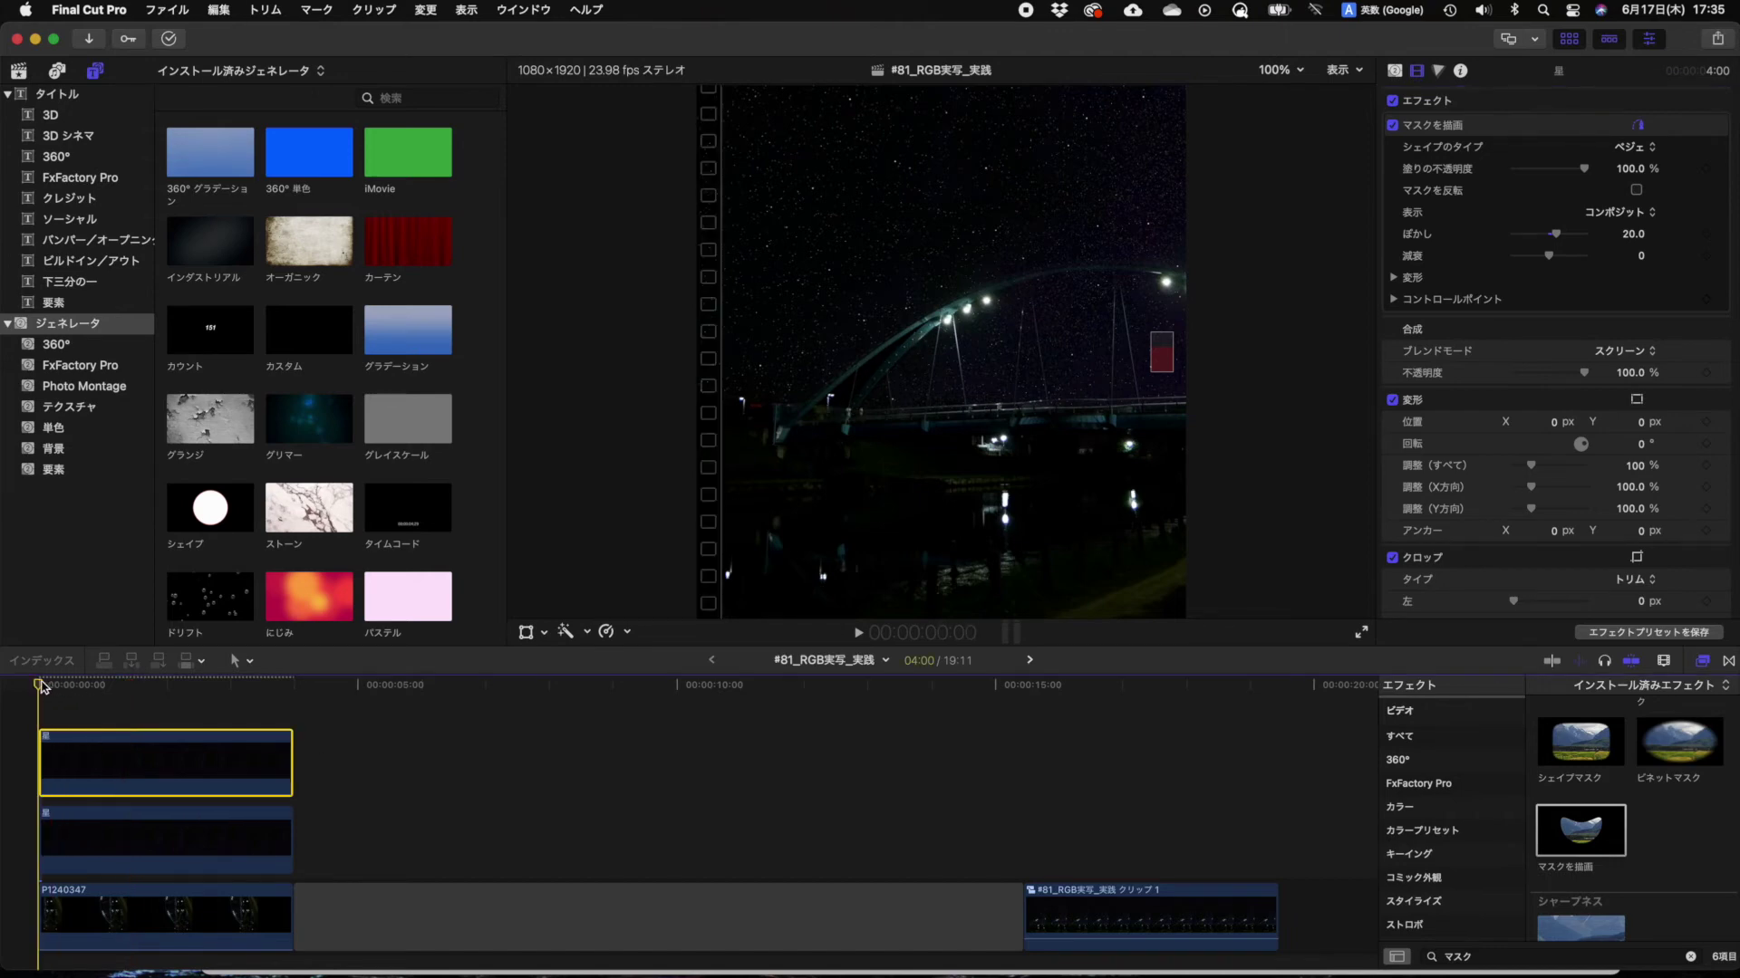
Step: Paste a third 星 star clip on top and swap its copied mask for a fresh マスクを描画
key(super+v)
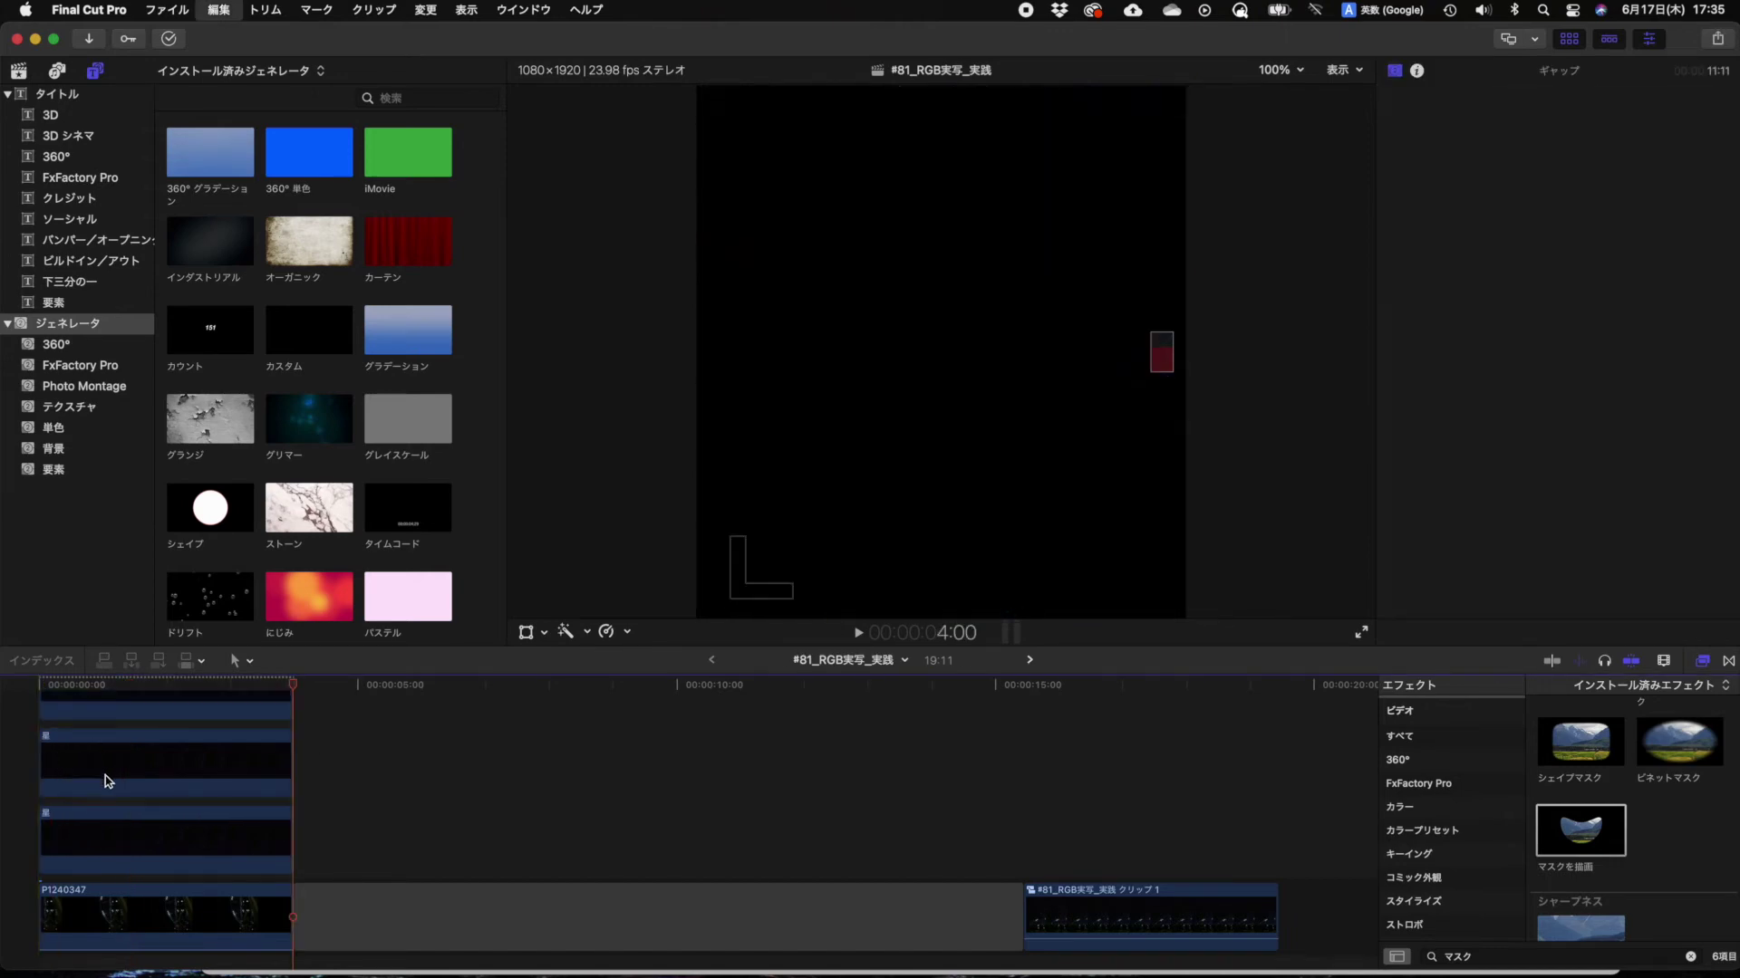
click(177, 790)
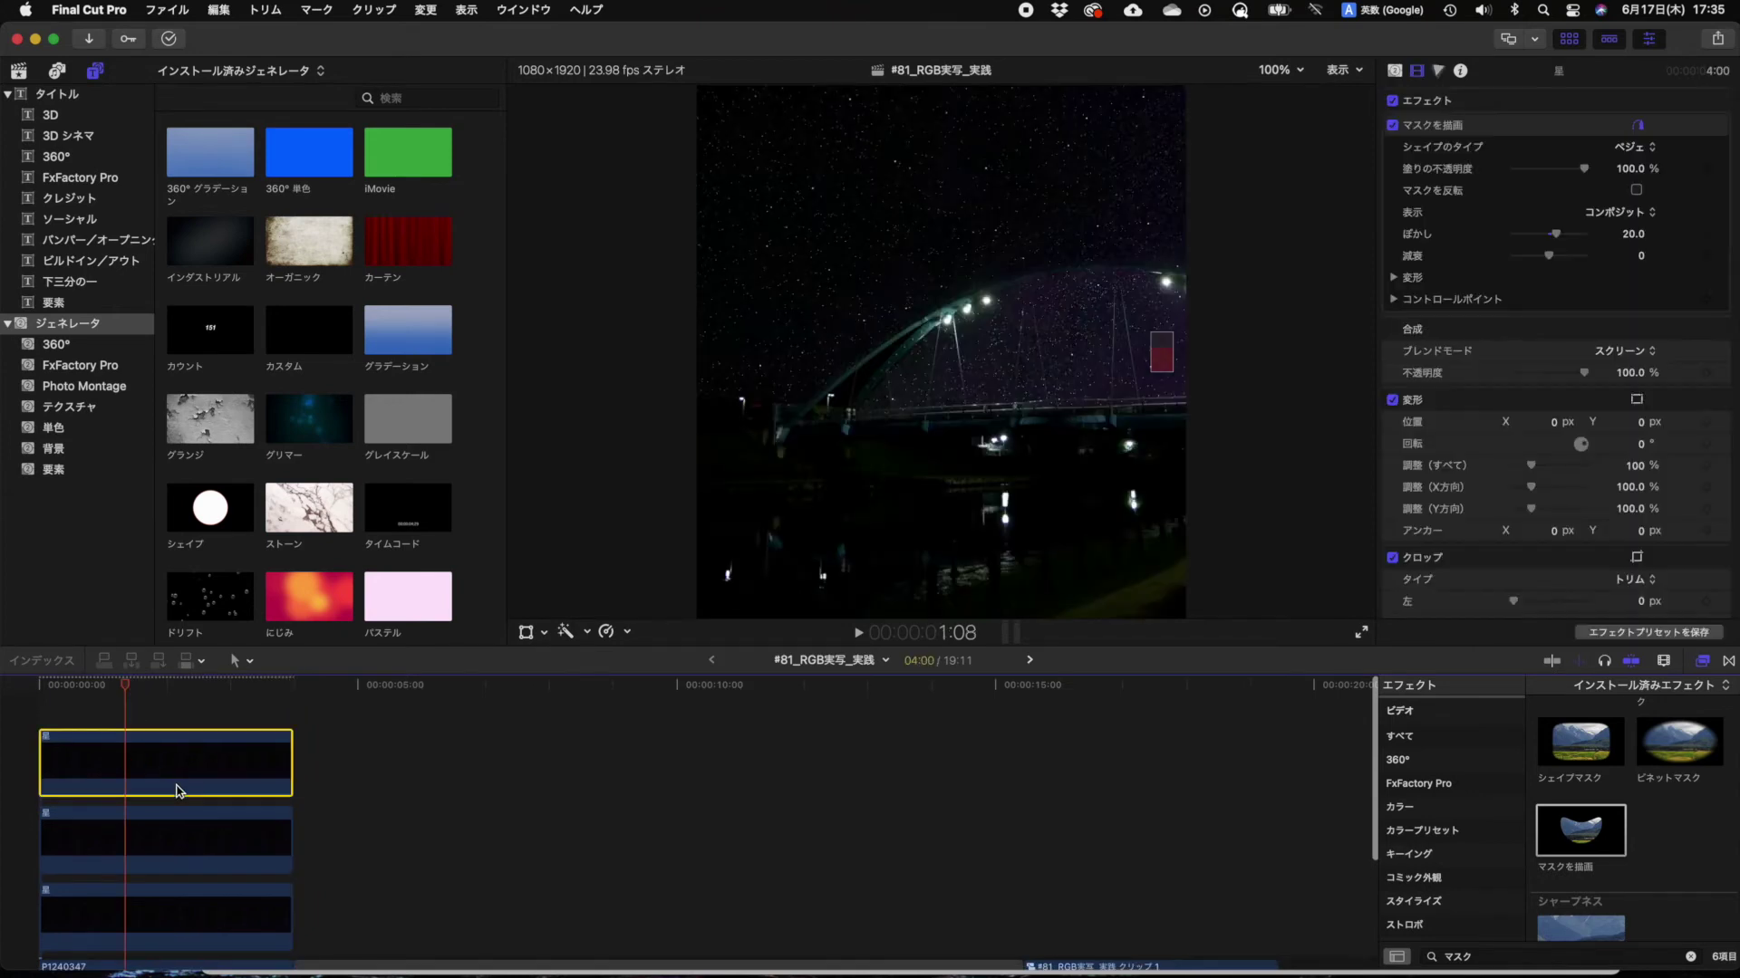
click(1447, 129)
key(Delete)
drag(1552, 847, 200, 770)
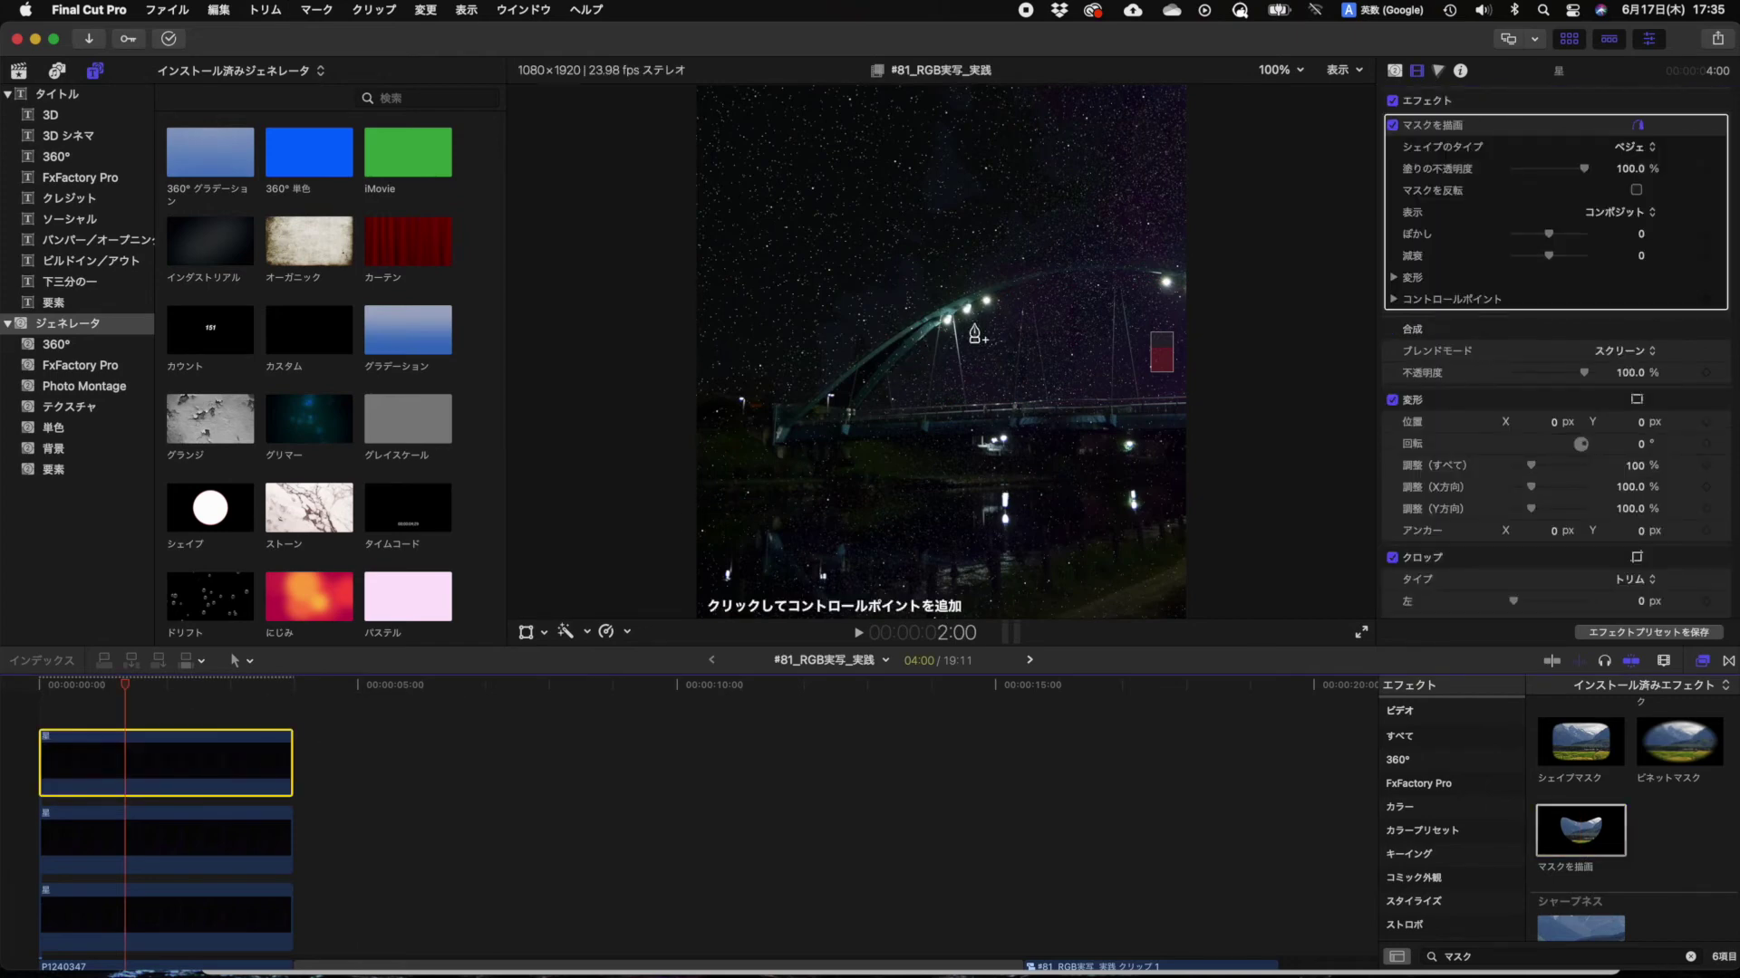
Step: At 150% viewer zoom, draw a closed mask shape along the bridge arch
click(1282, 73)
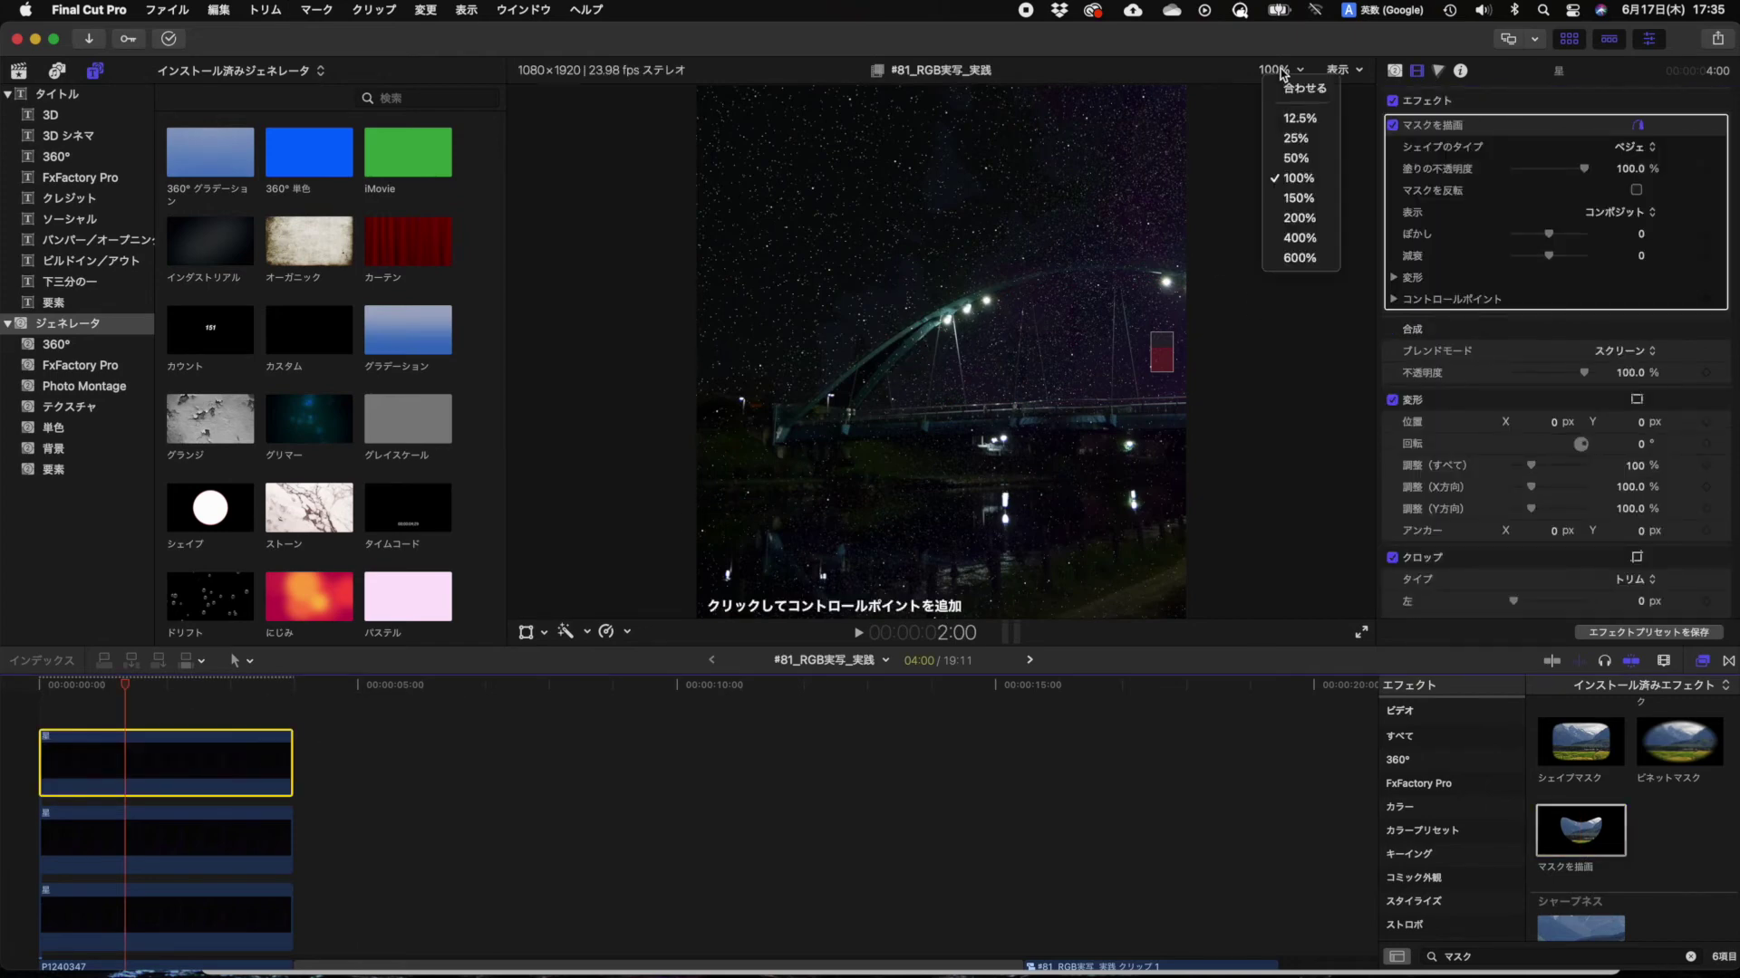
click(1297, 199)
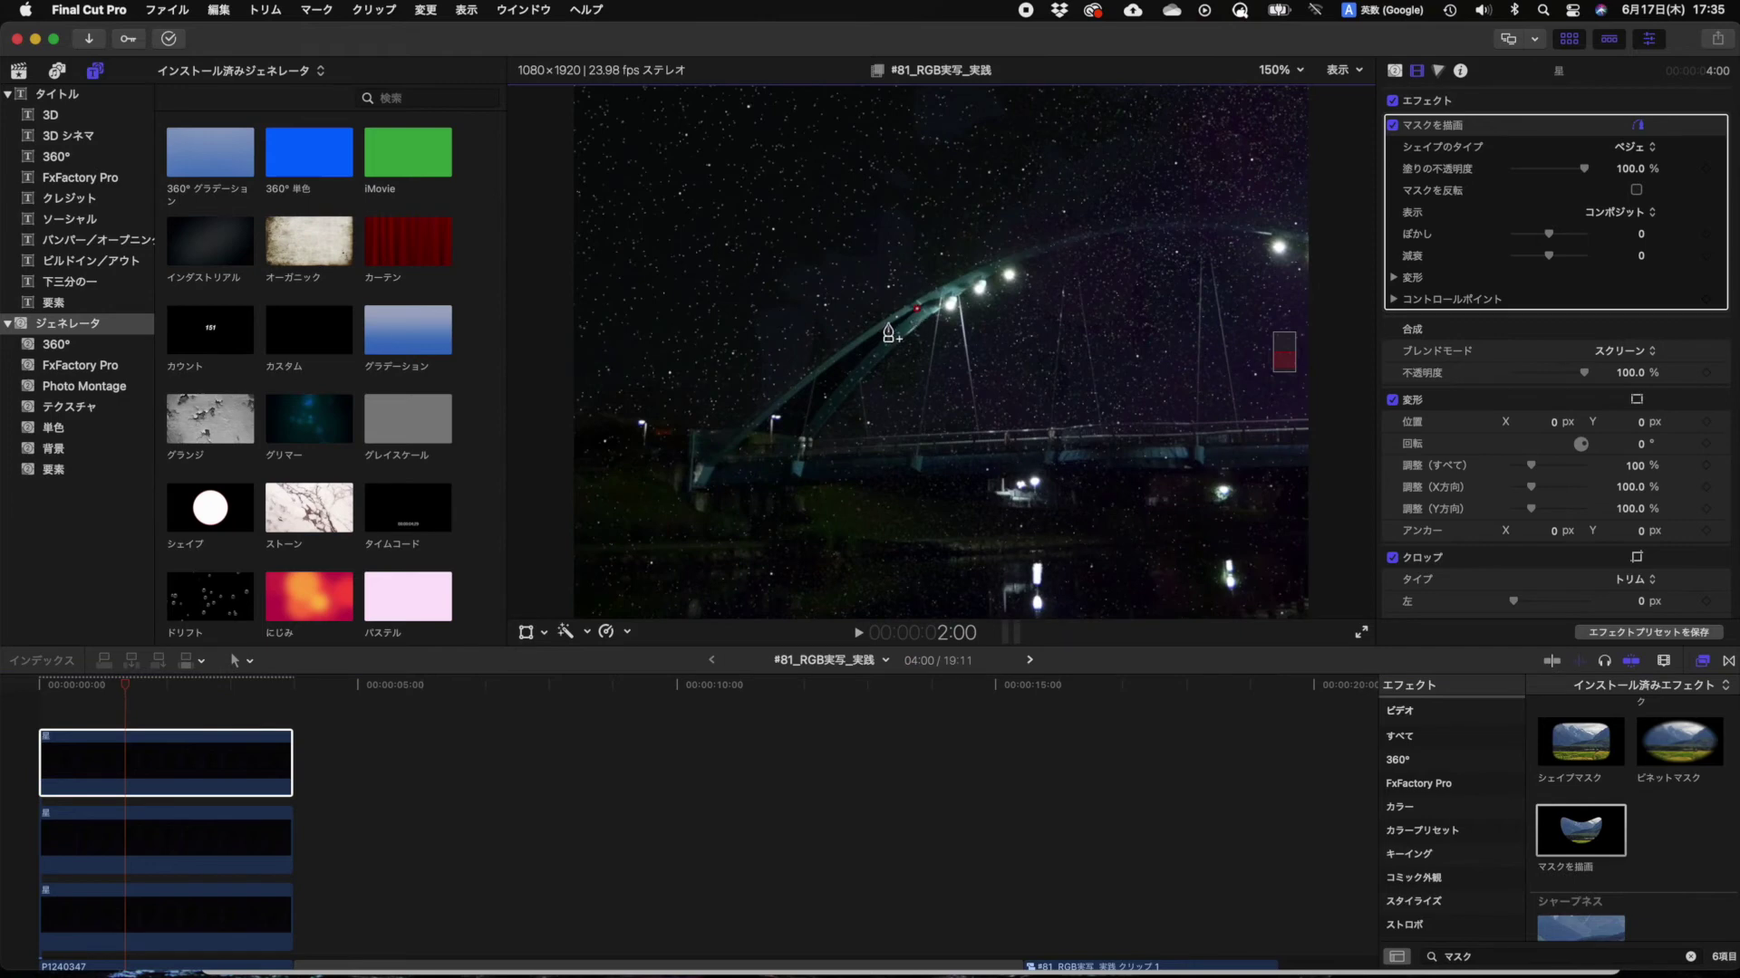
click(758, 432)
click(852, 370)
click(897, 328)
click(920, 319)
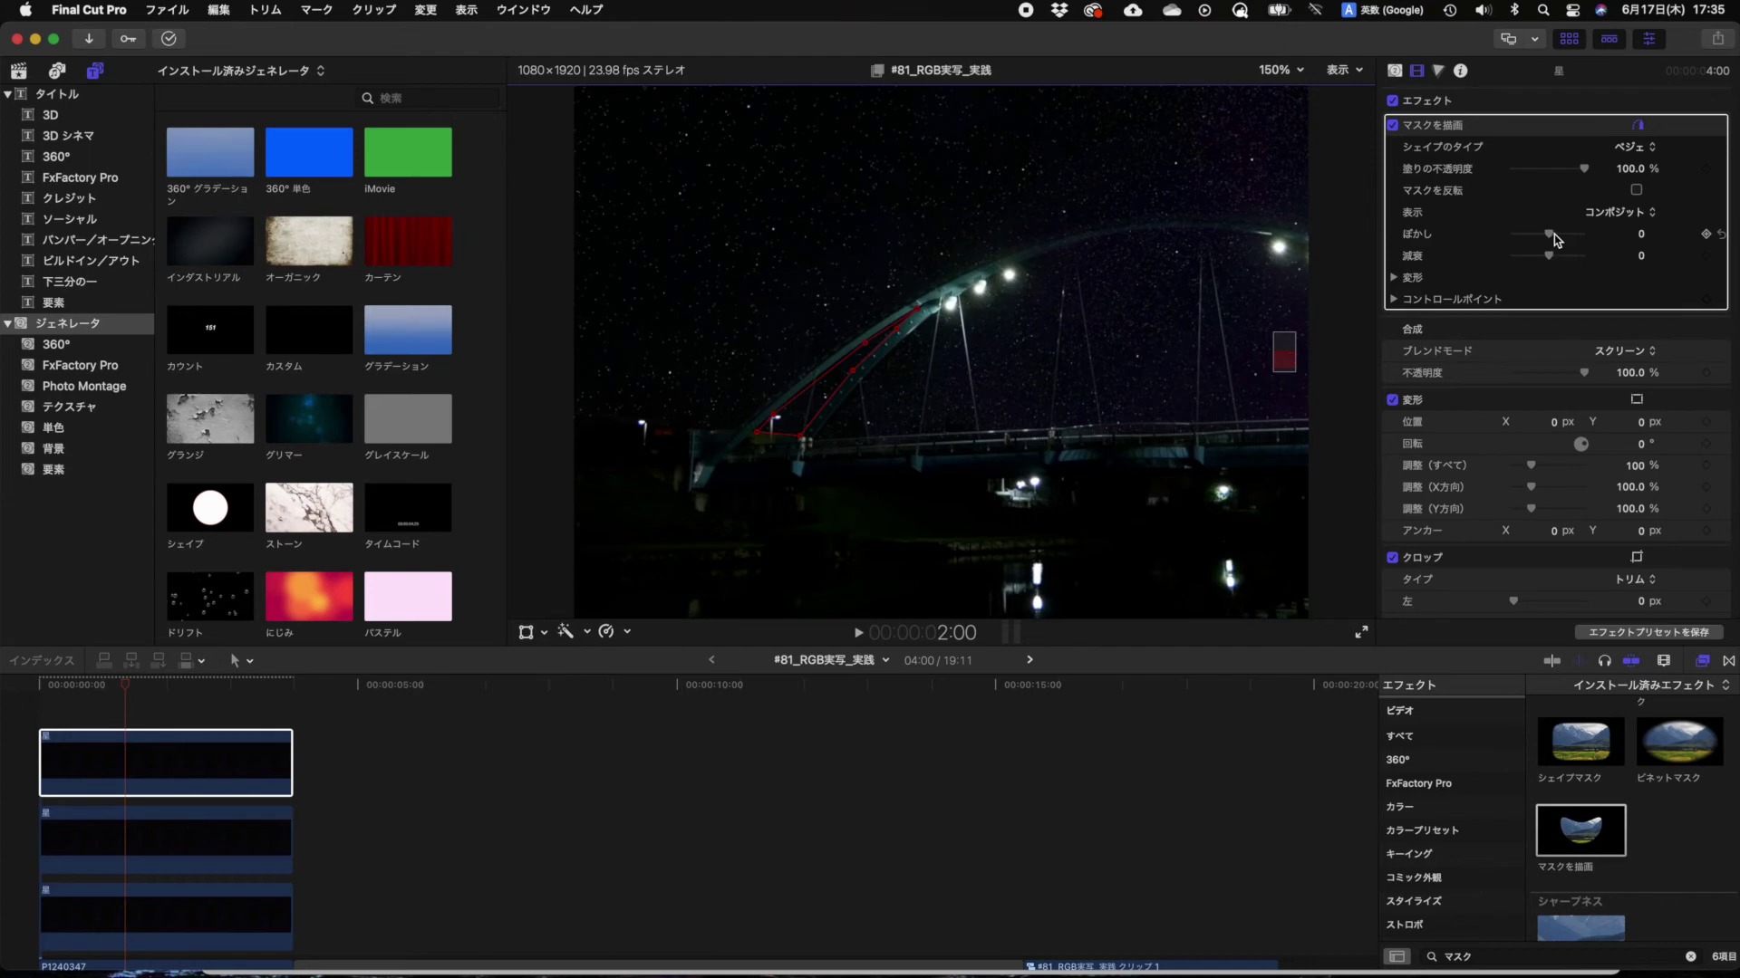
Step: Set the mask ぼかし to 15, return the playhead to the start, and fit the viewer
click(1640, 237)
text(5)
key(Return)
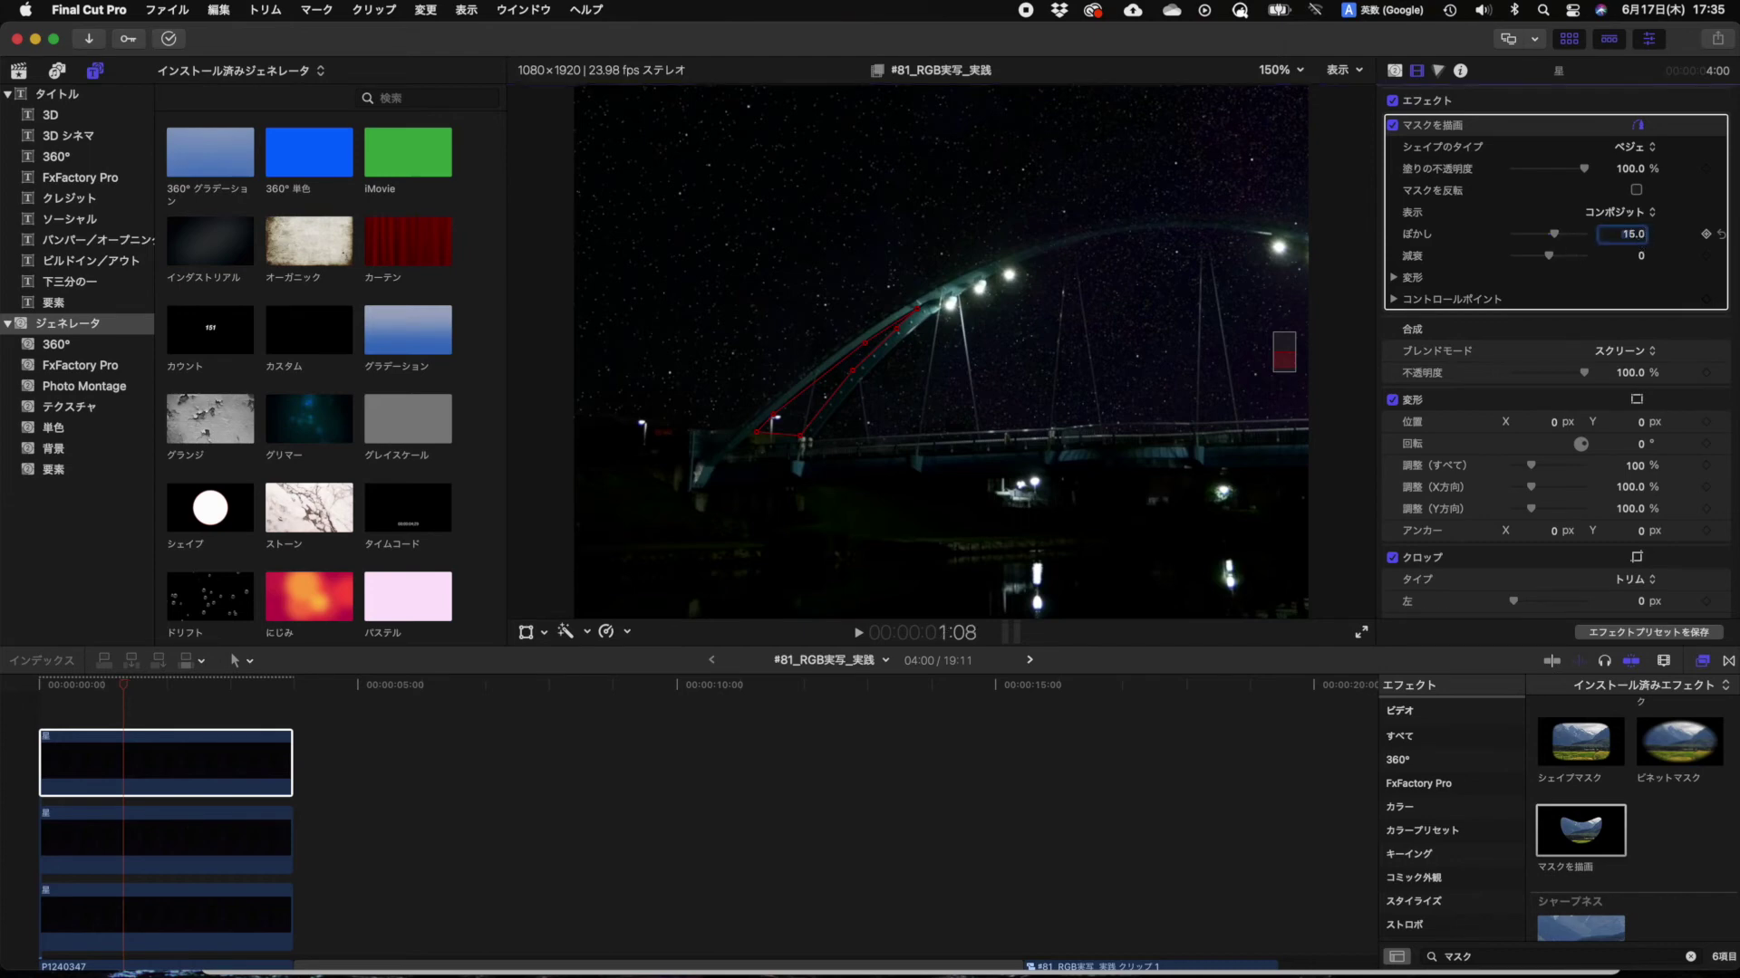
click(1442, 354)
click(80, 699)
key(Home)
click(1285, 70)
click(1291, 87)
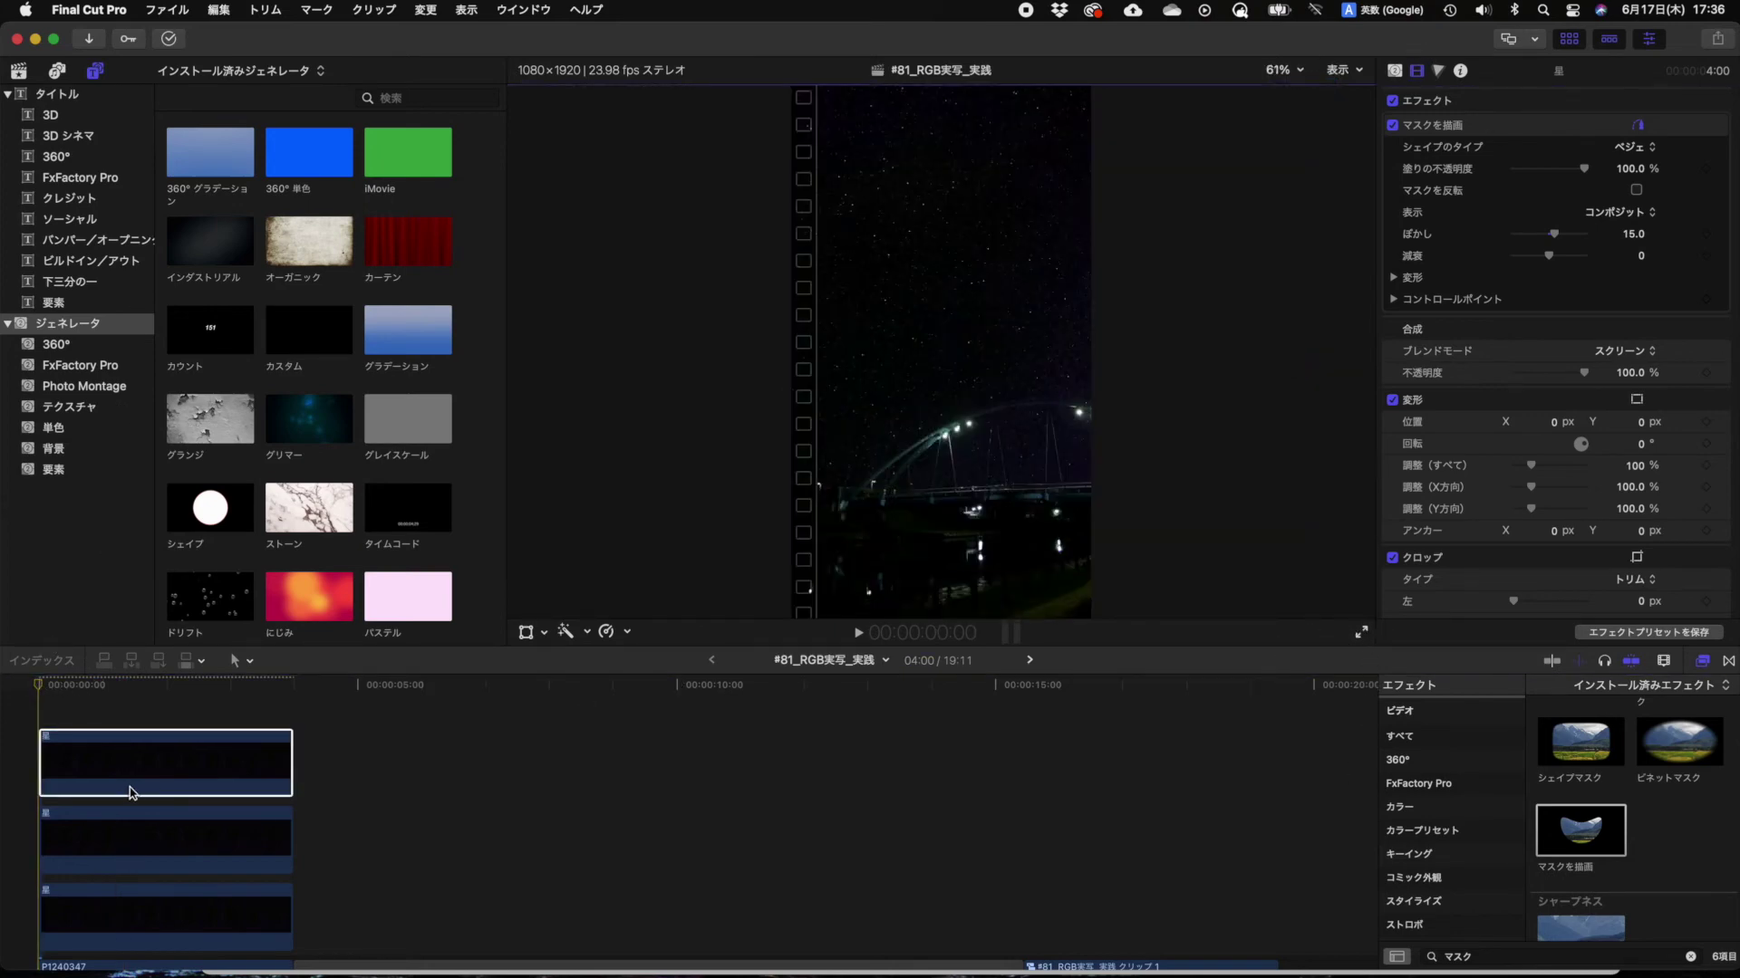
scroll(181, 797, down, 2)
click(322, 947)
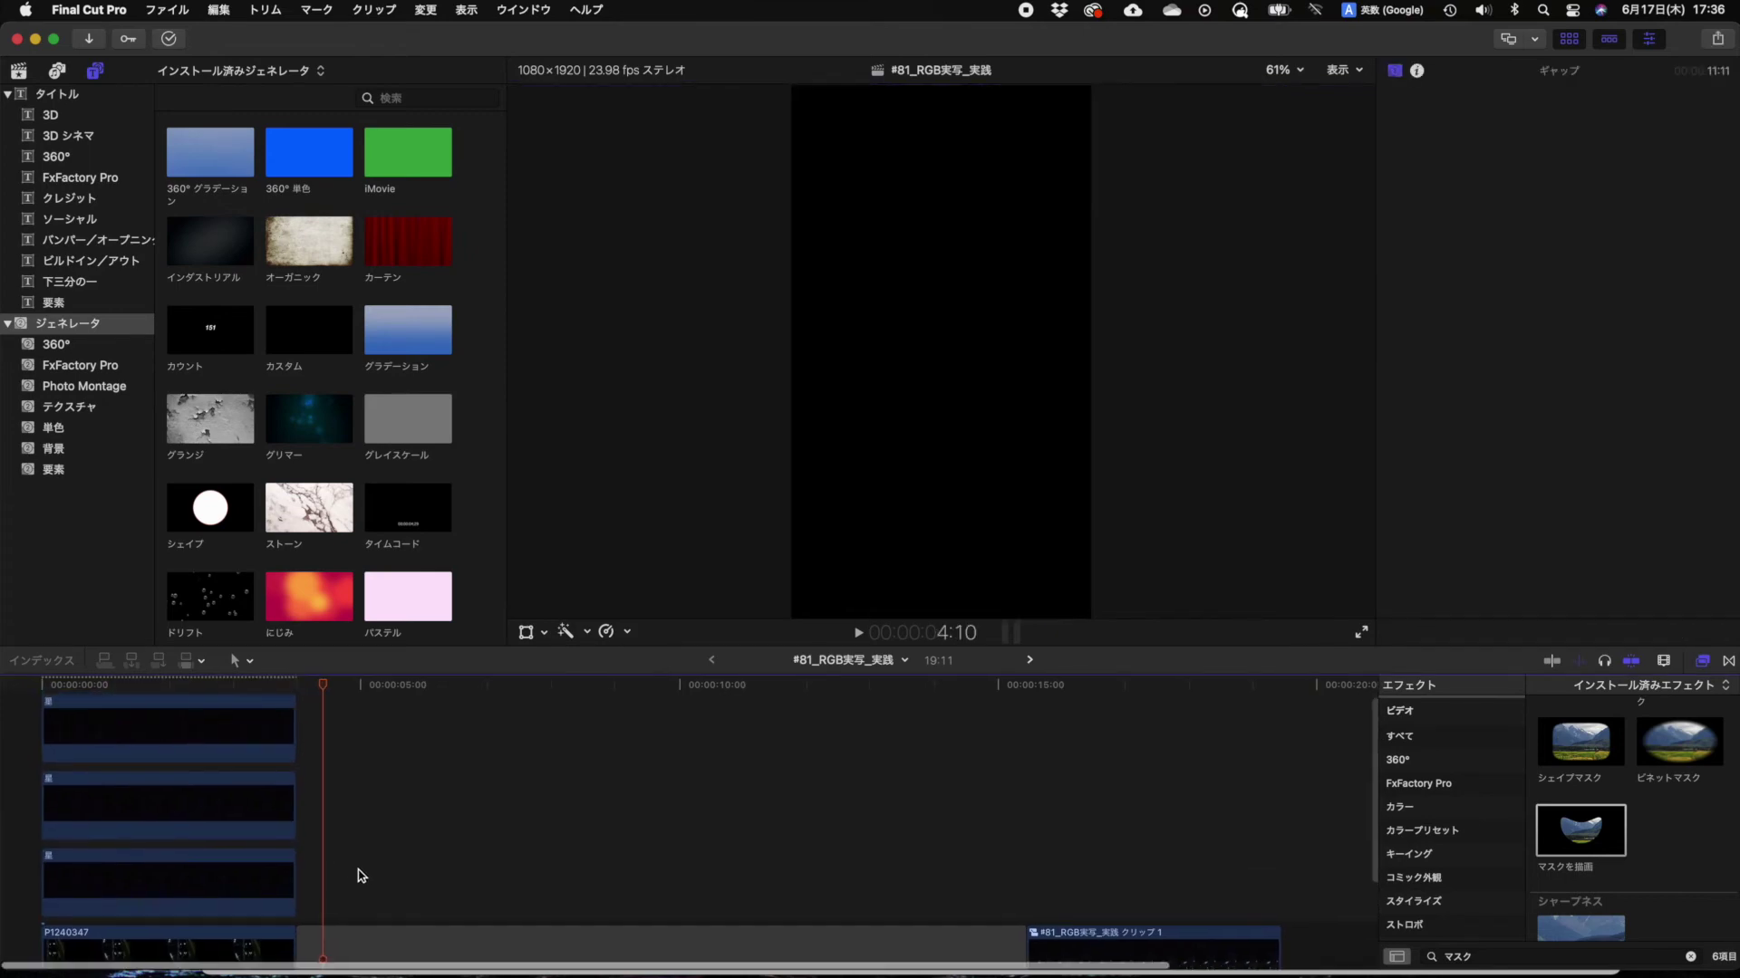
drag(335, 734, 212, 897)
click(159, 689)
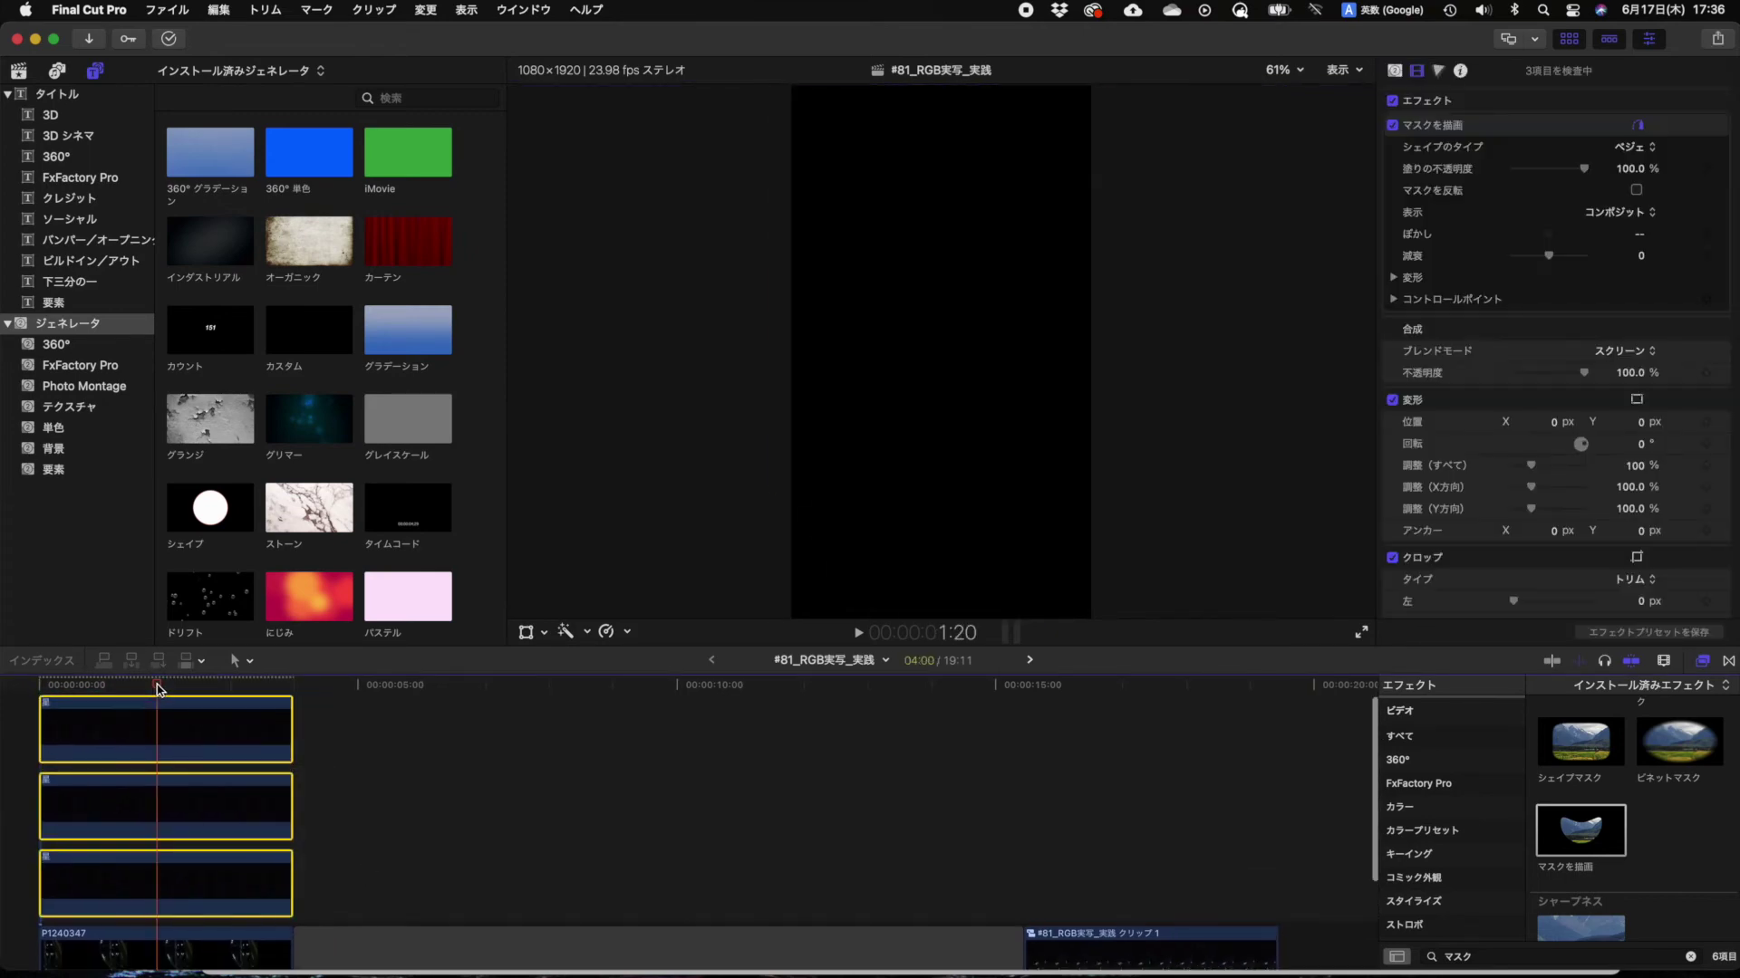
scroll(159, 689, right, 1)
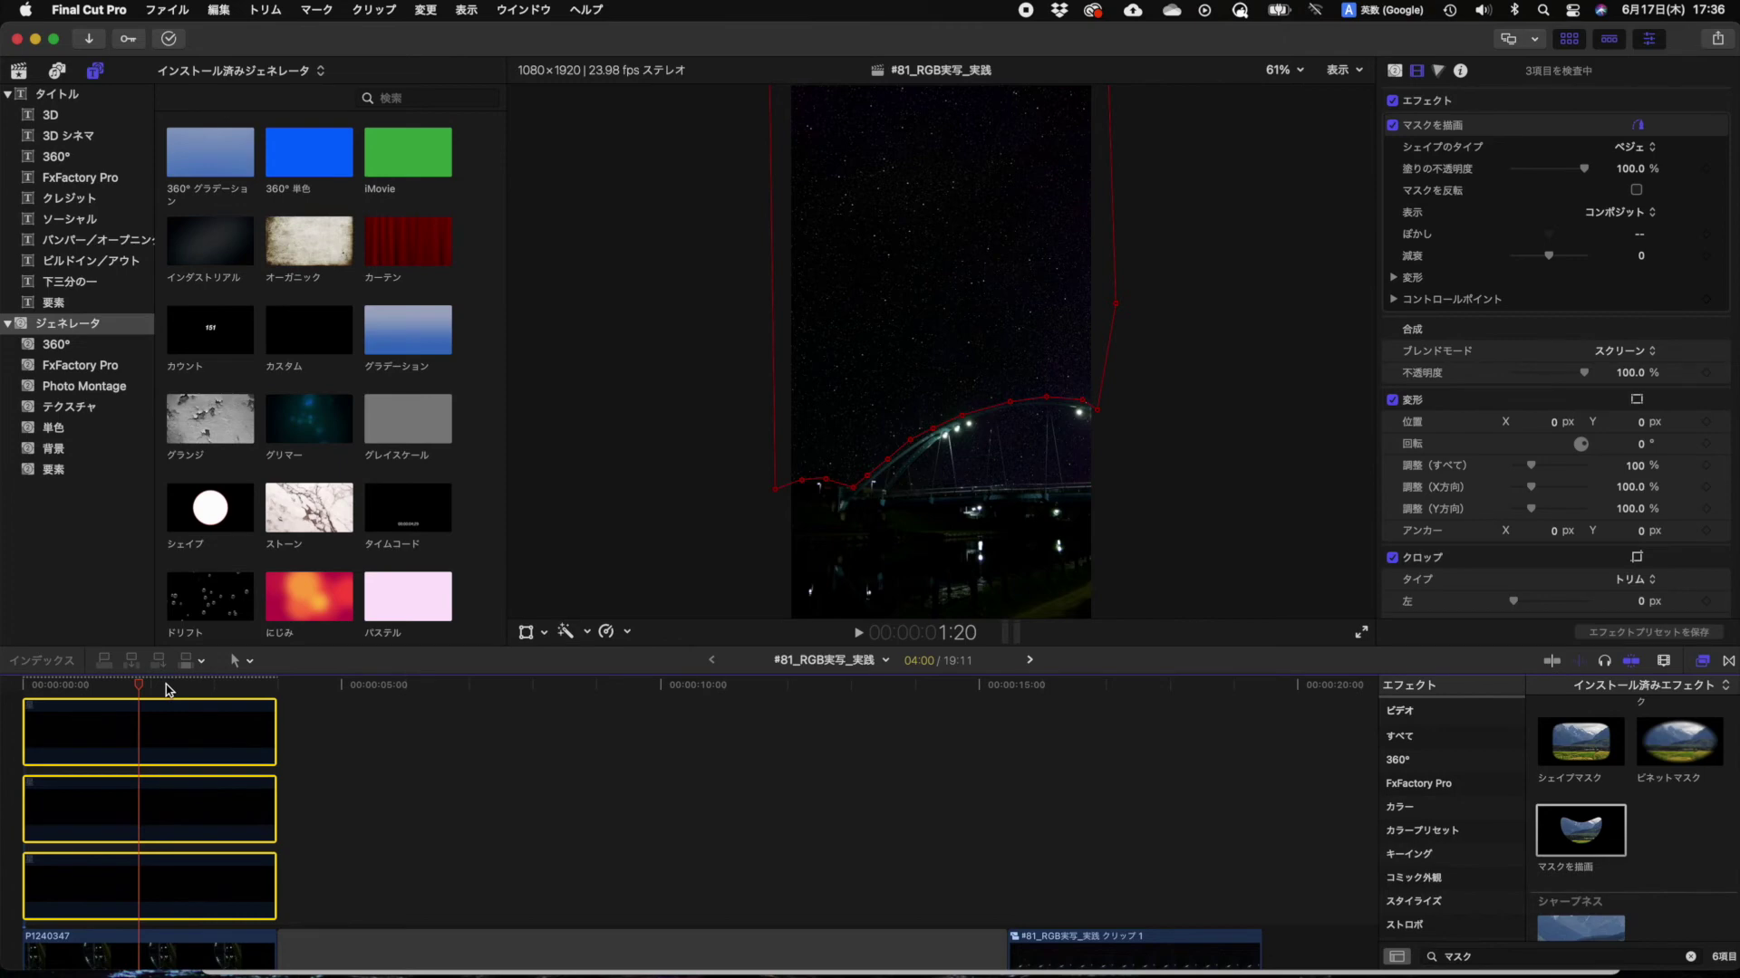
click(1361, 635)
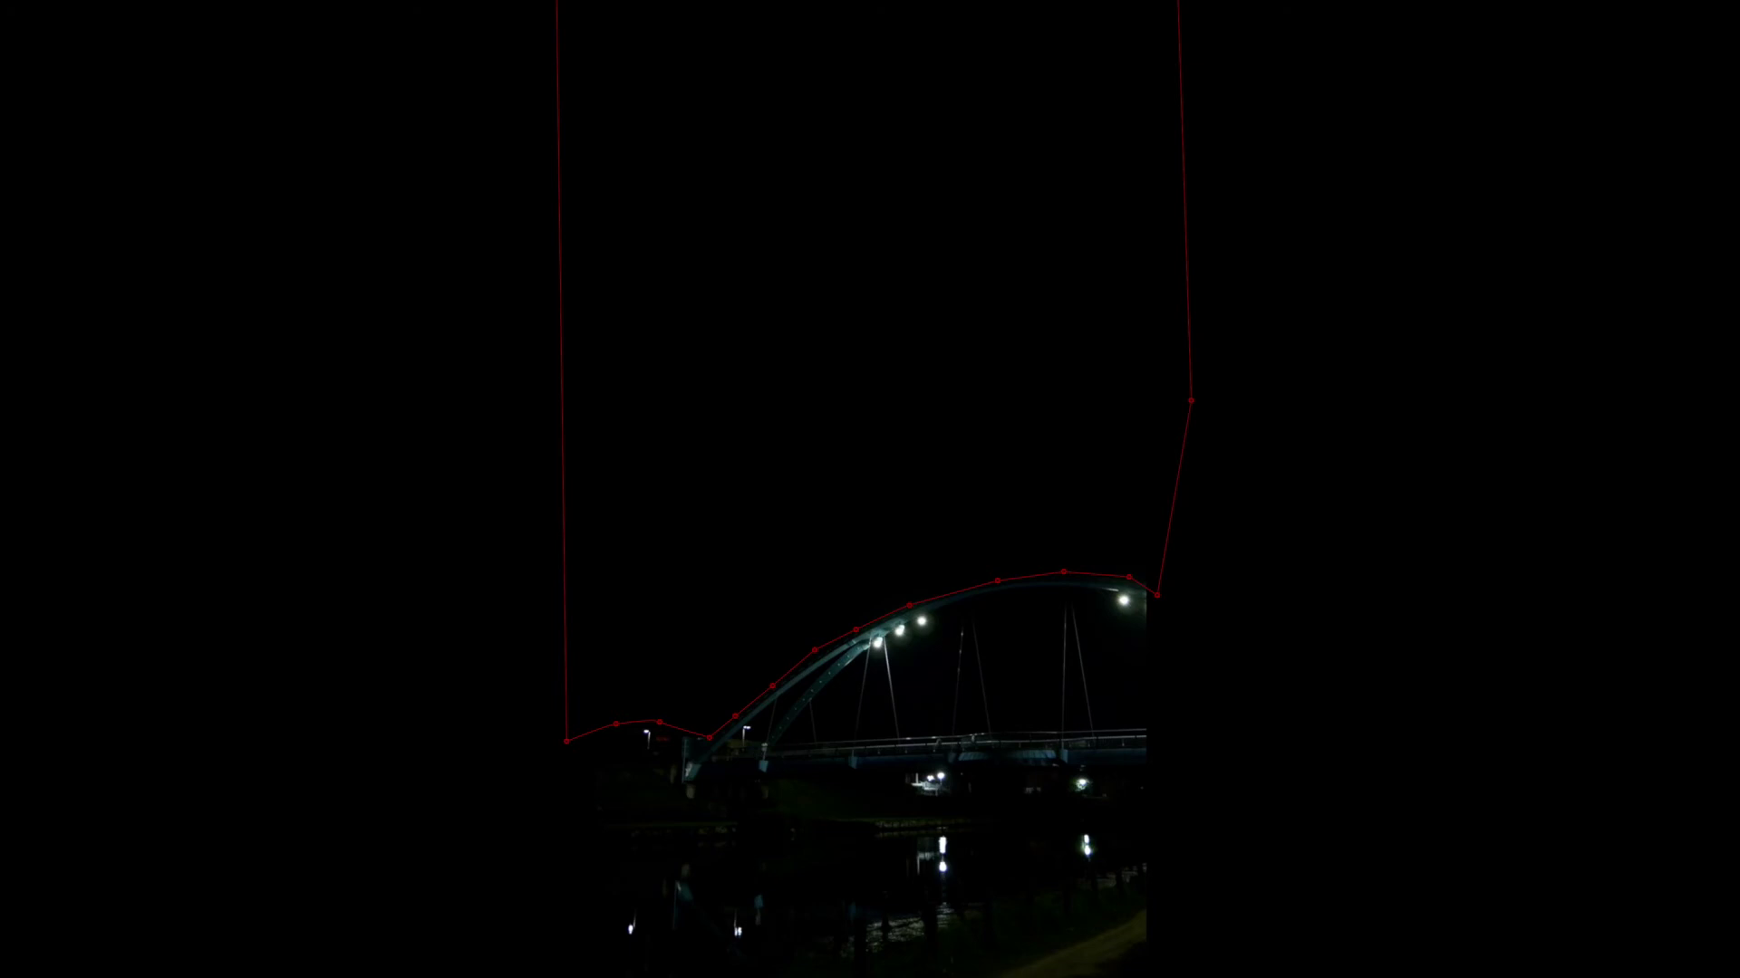
key(shift+d)
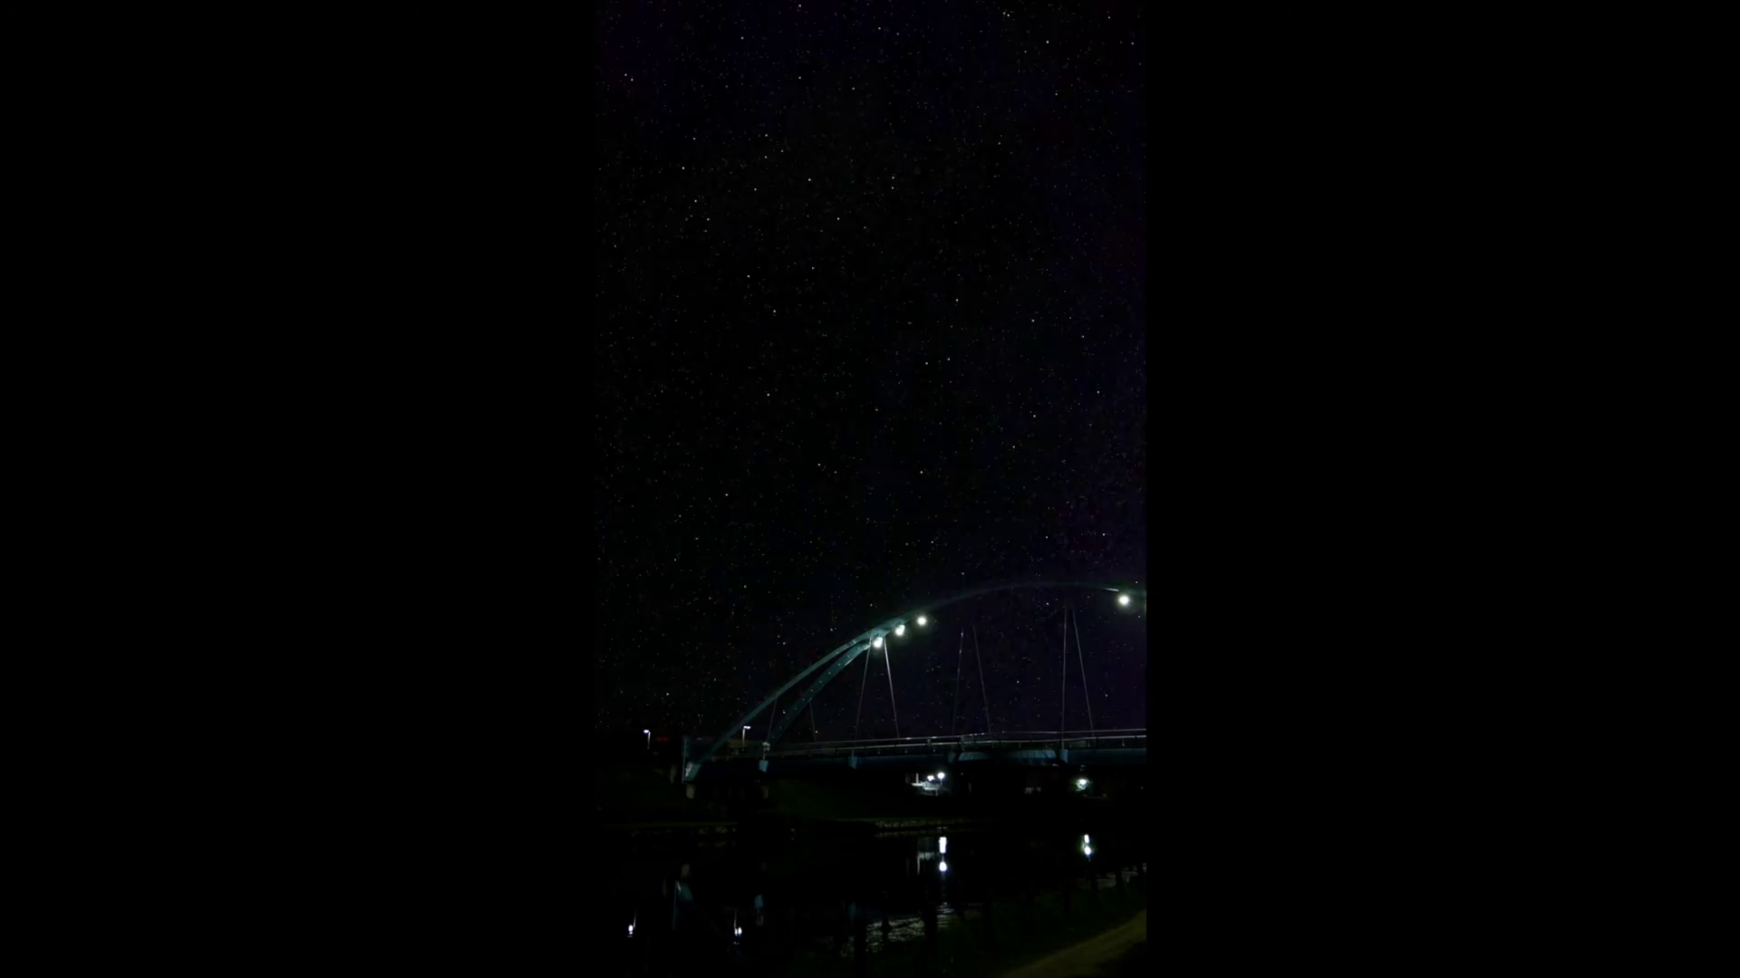
key(shift+d)
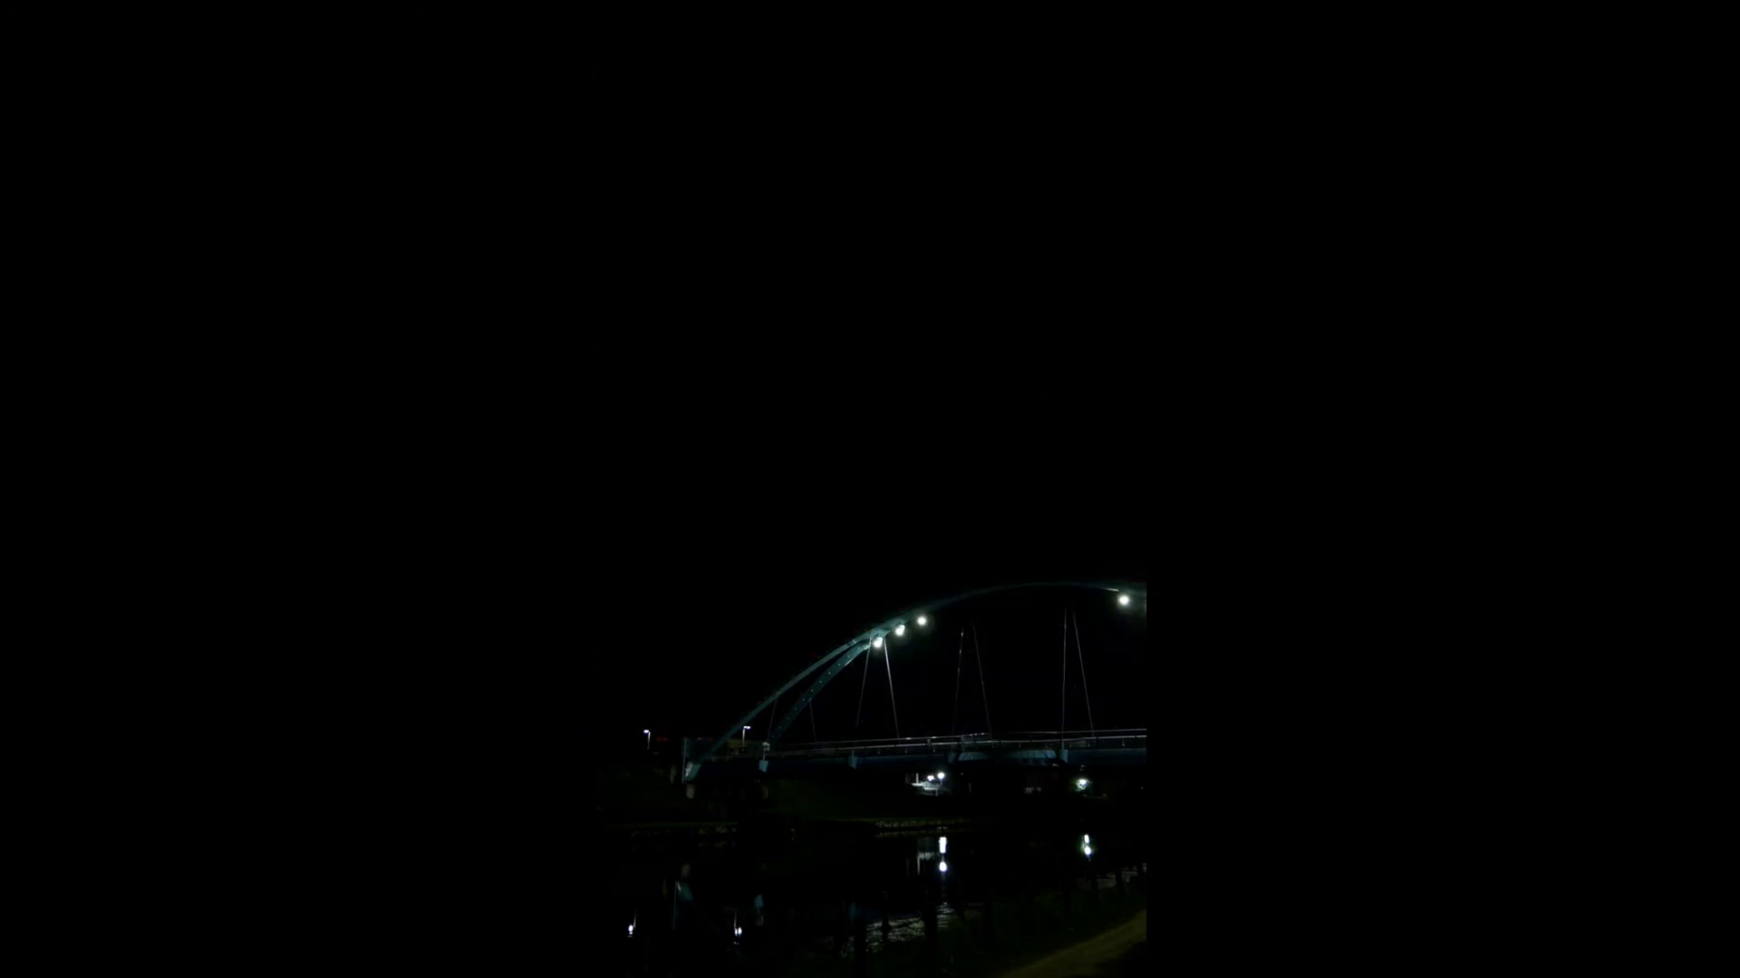
key(shift+d)
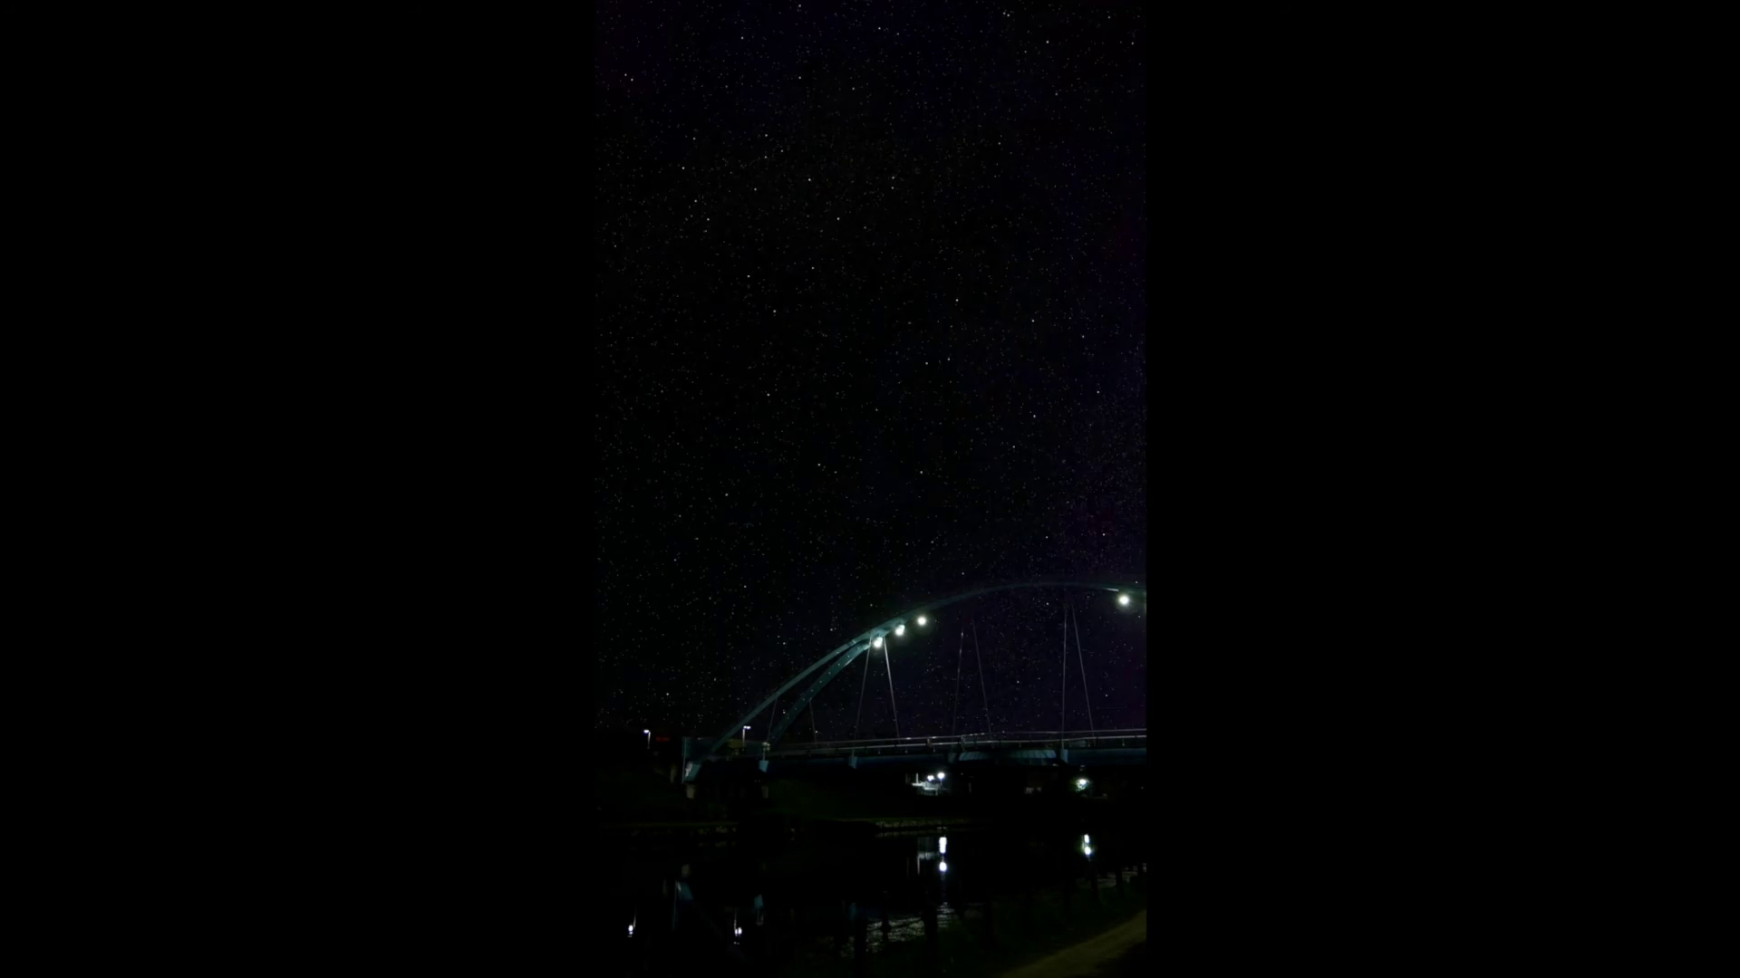
key(shift+d)
key(shift+d)
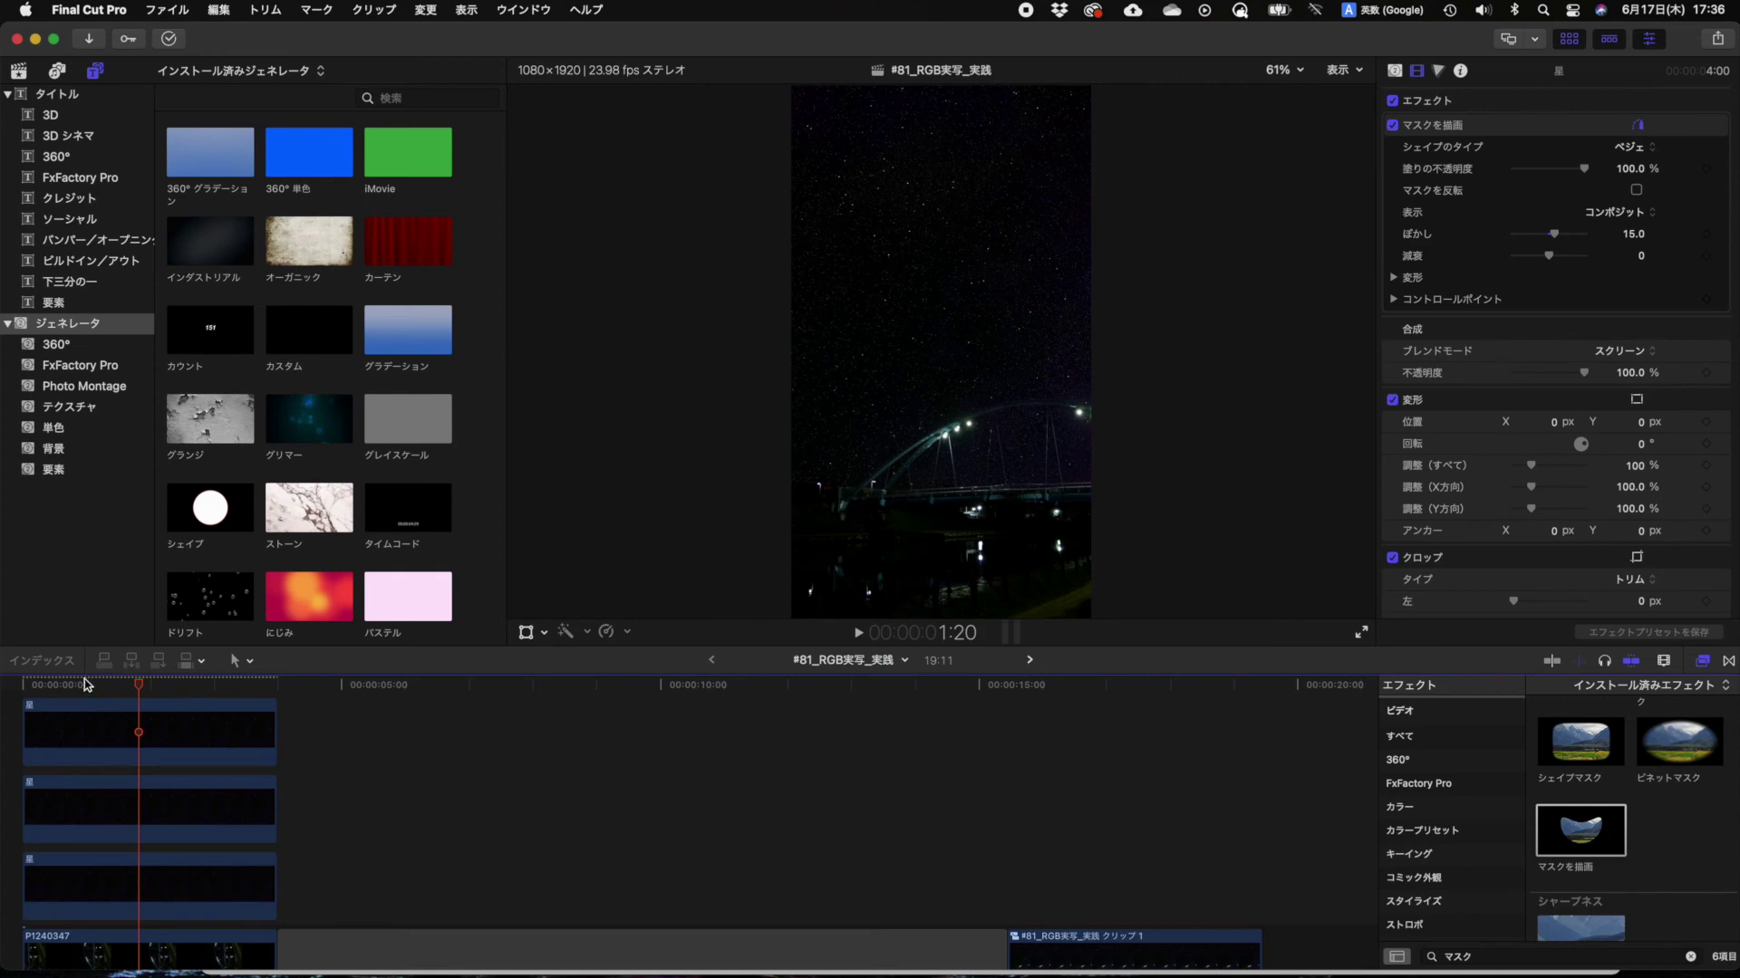
Step: Return the preview to the timeline start and review the top star layer's generator parameters
scroll(226, 693, up, 1)
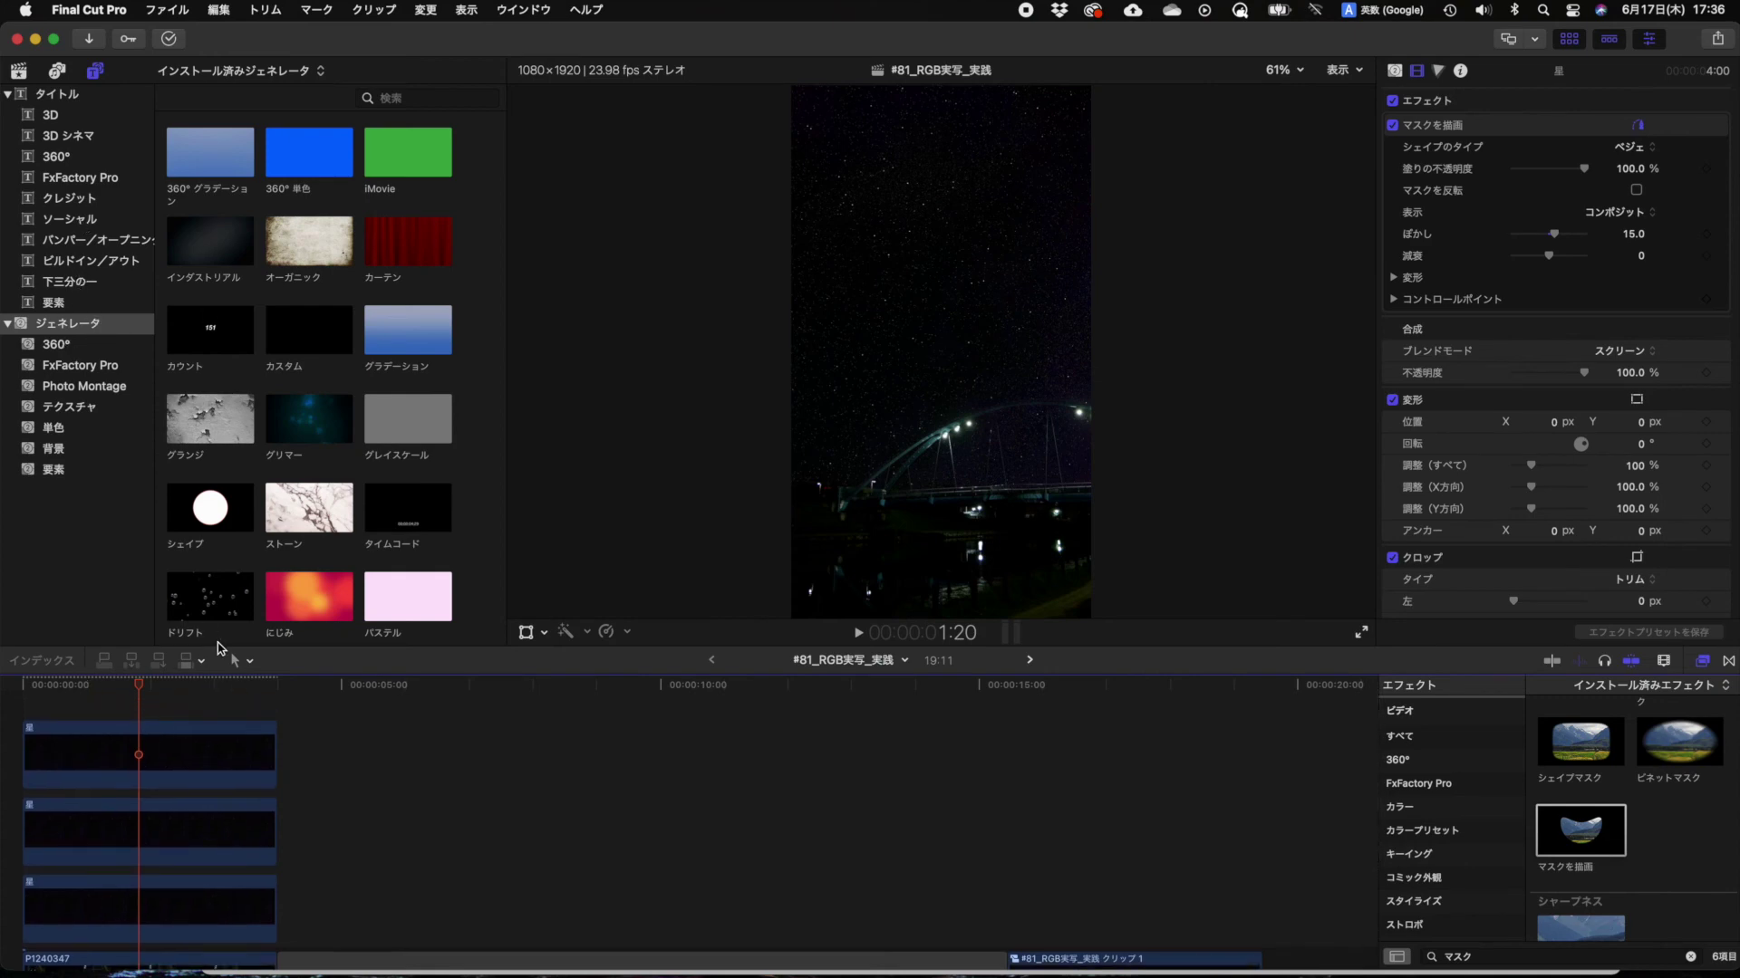
scroll(259, 580, down, 5)
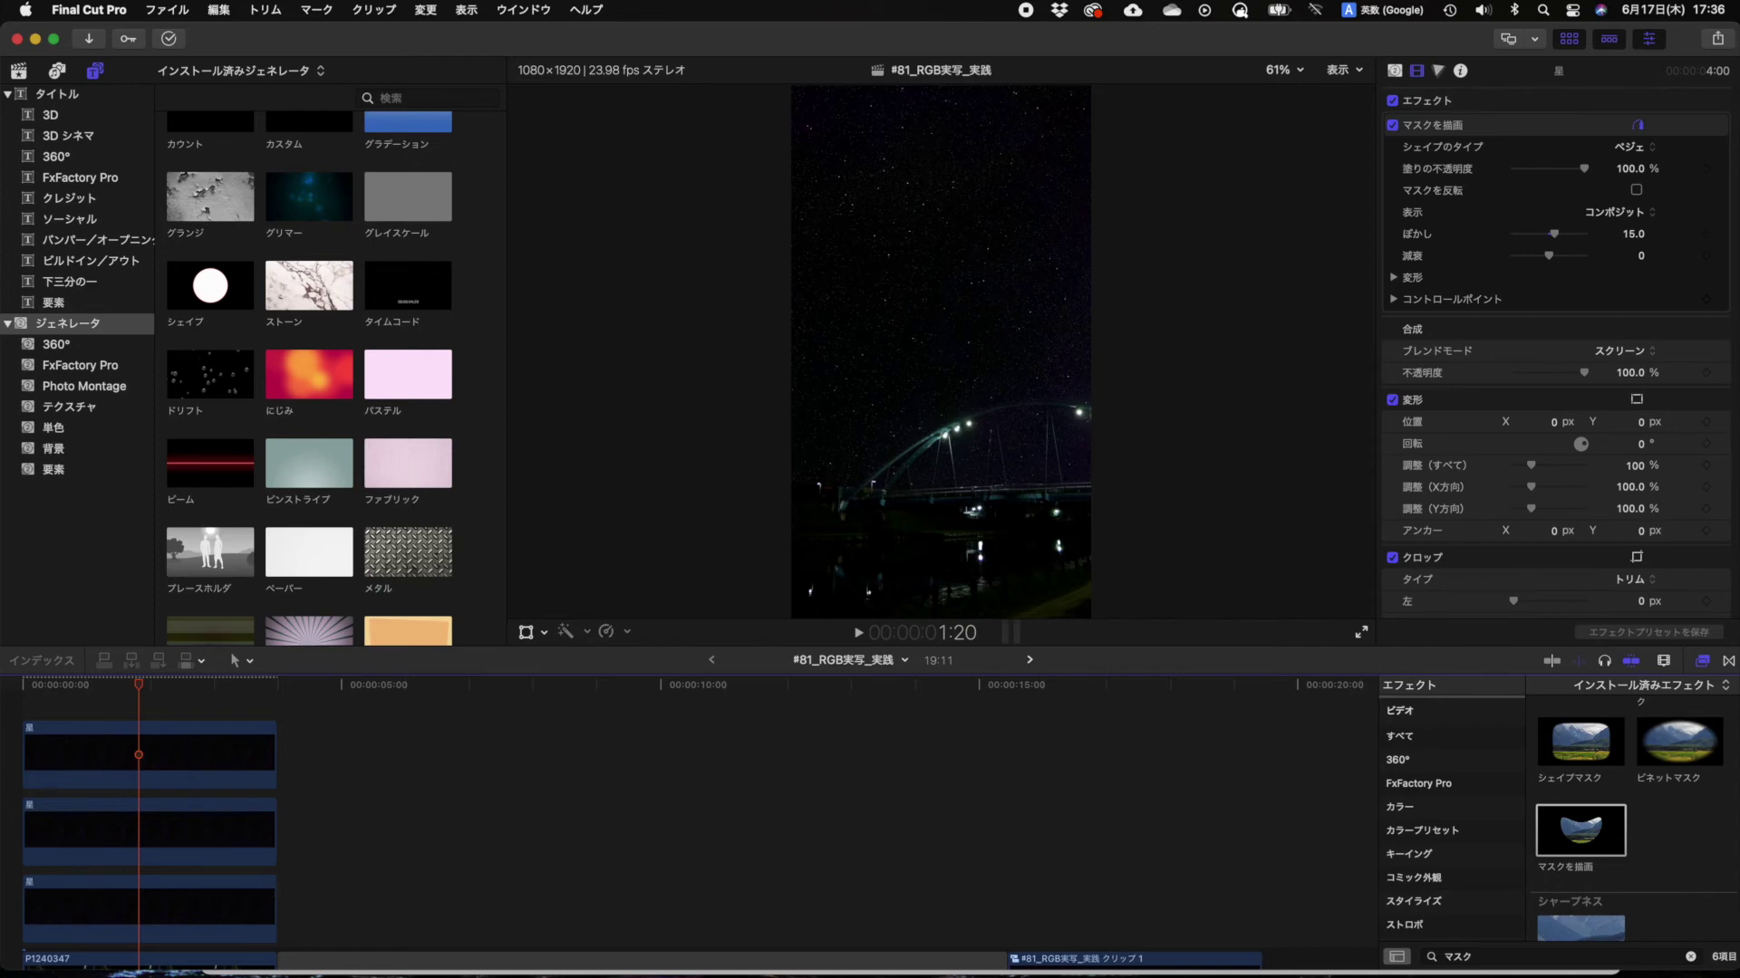
drag(109, 687, 24, 689)
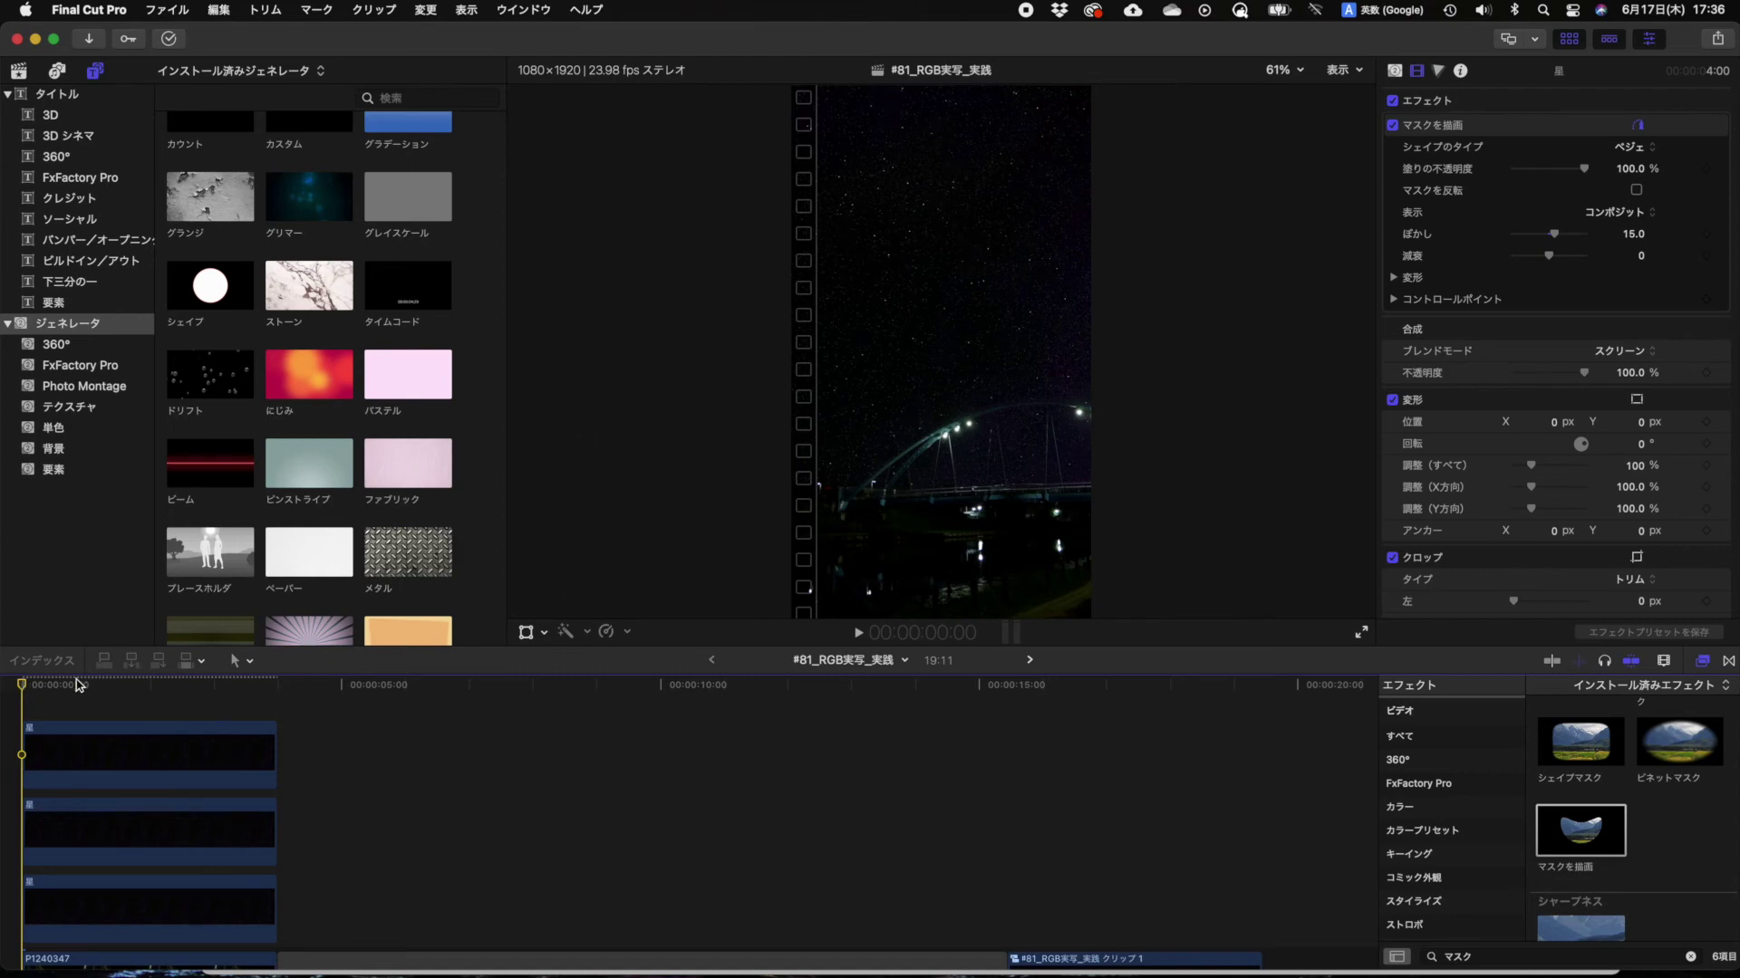
scroll(52, 691, left, 2)
click(143, 761)
click(1401, 71)
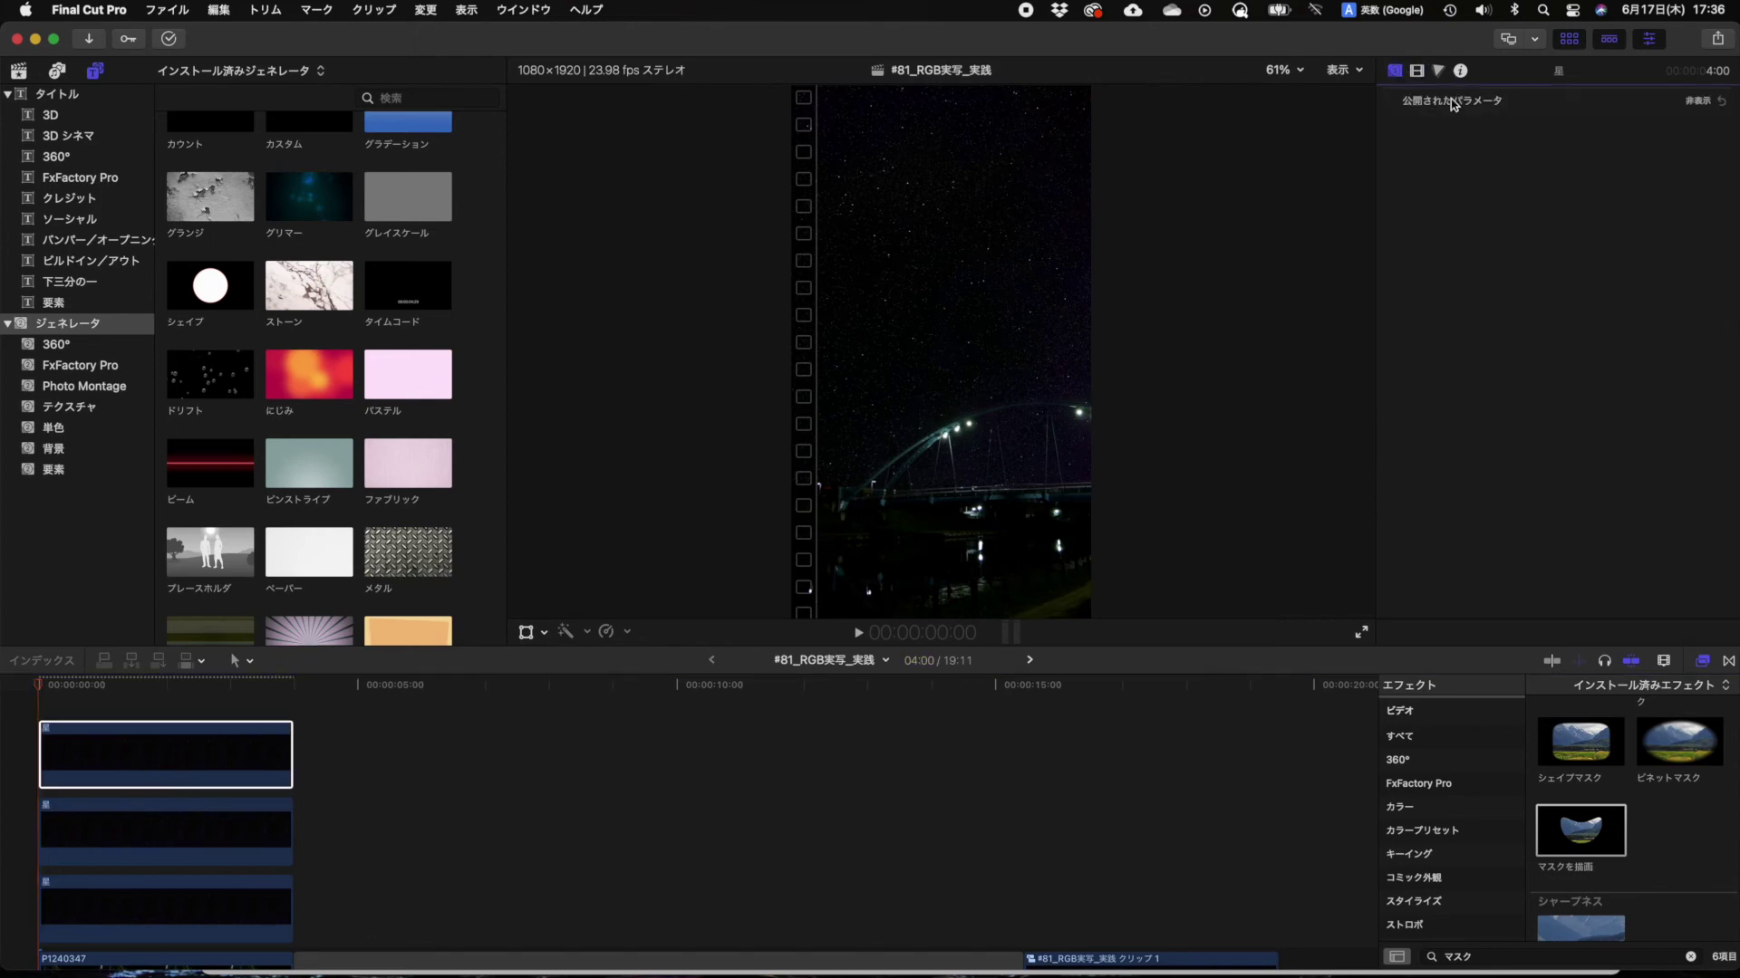
click(56, 691)
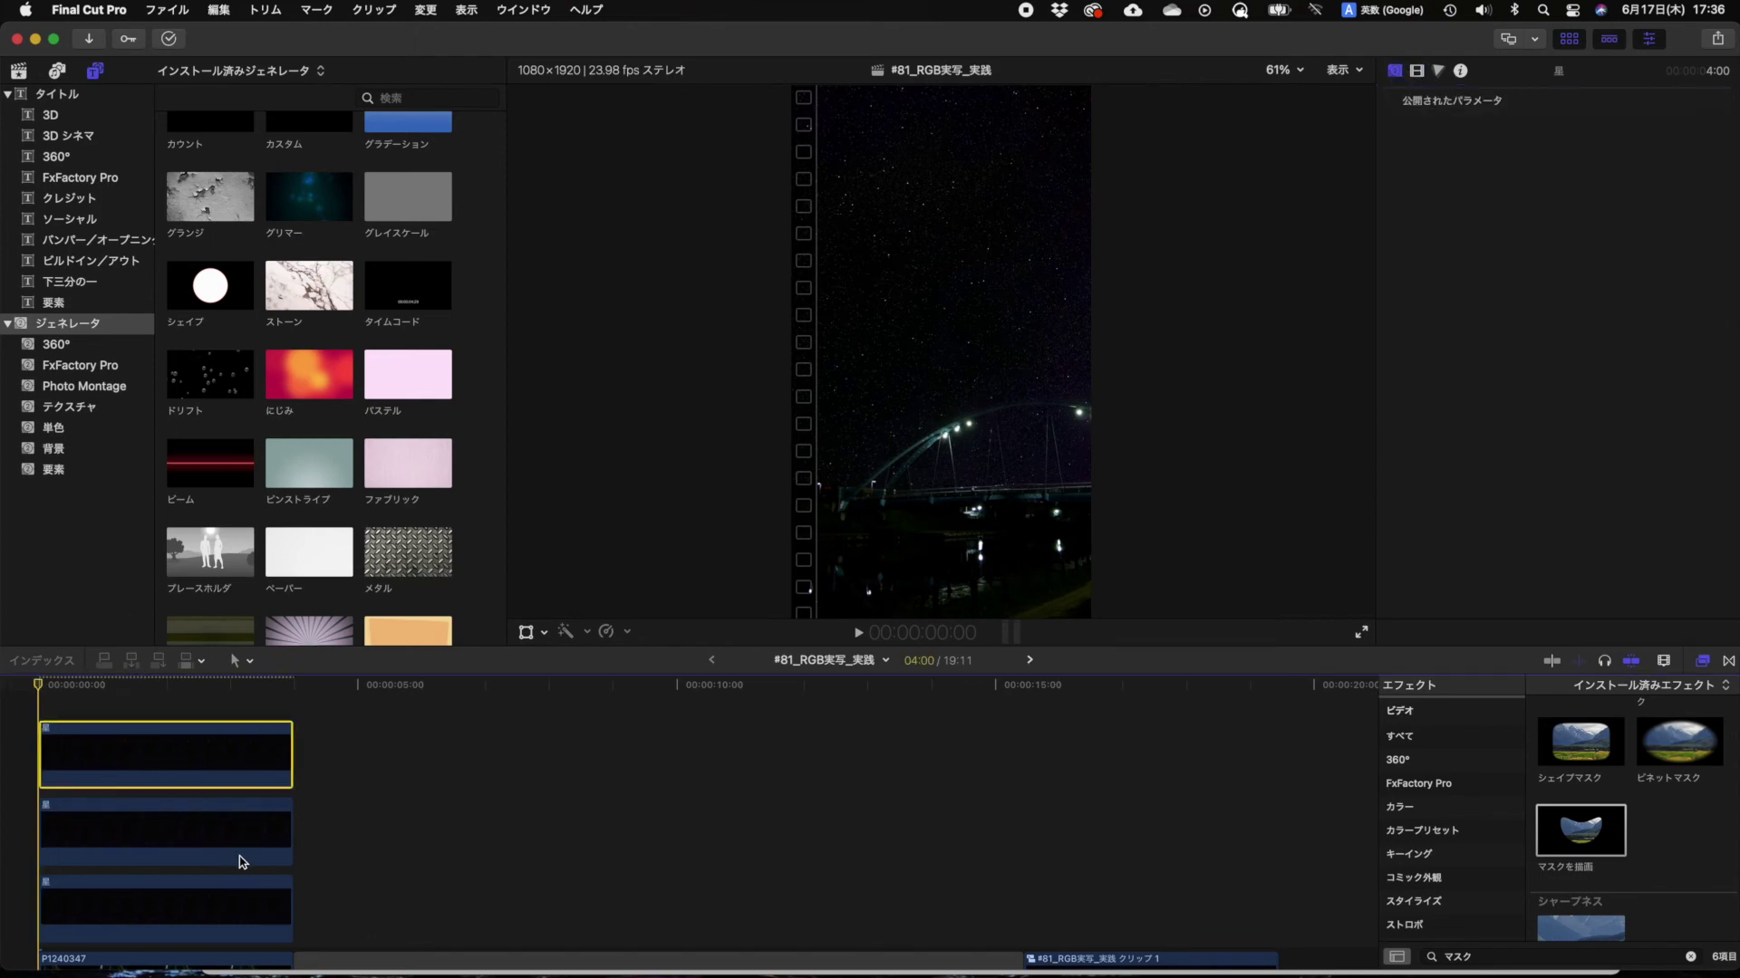
scroll(265, 857, down, 2)
scroll(266, 857, down, 2)
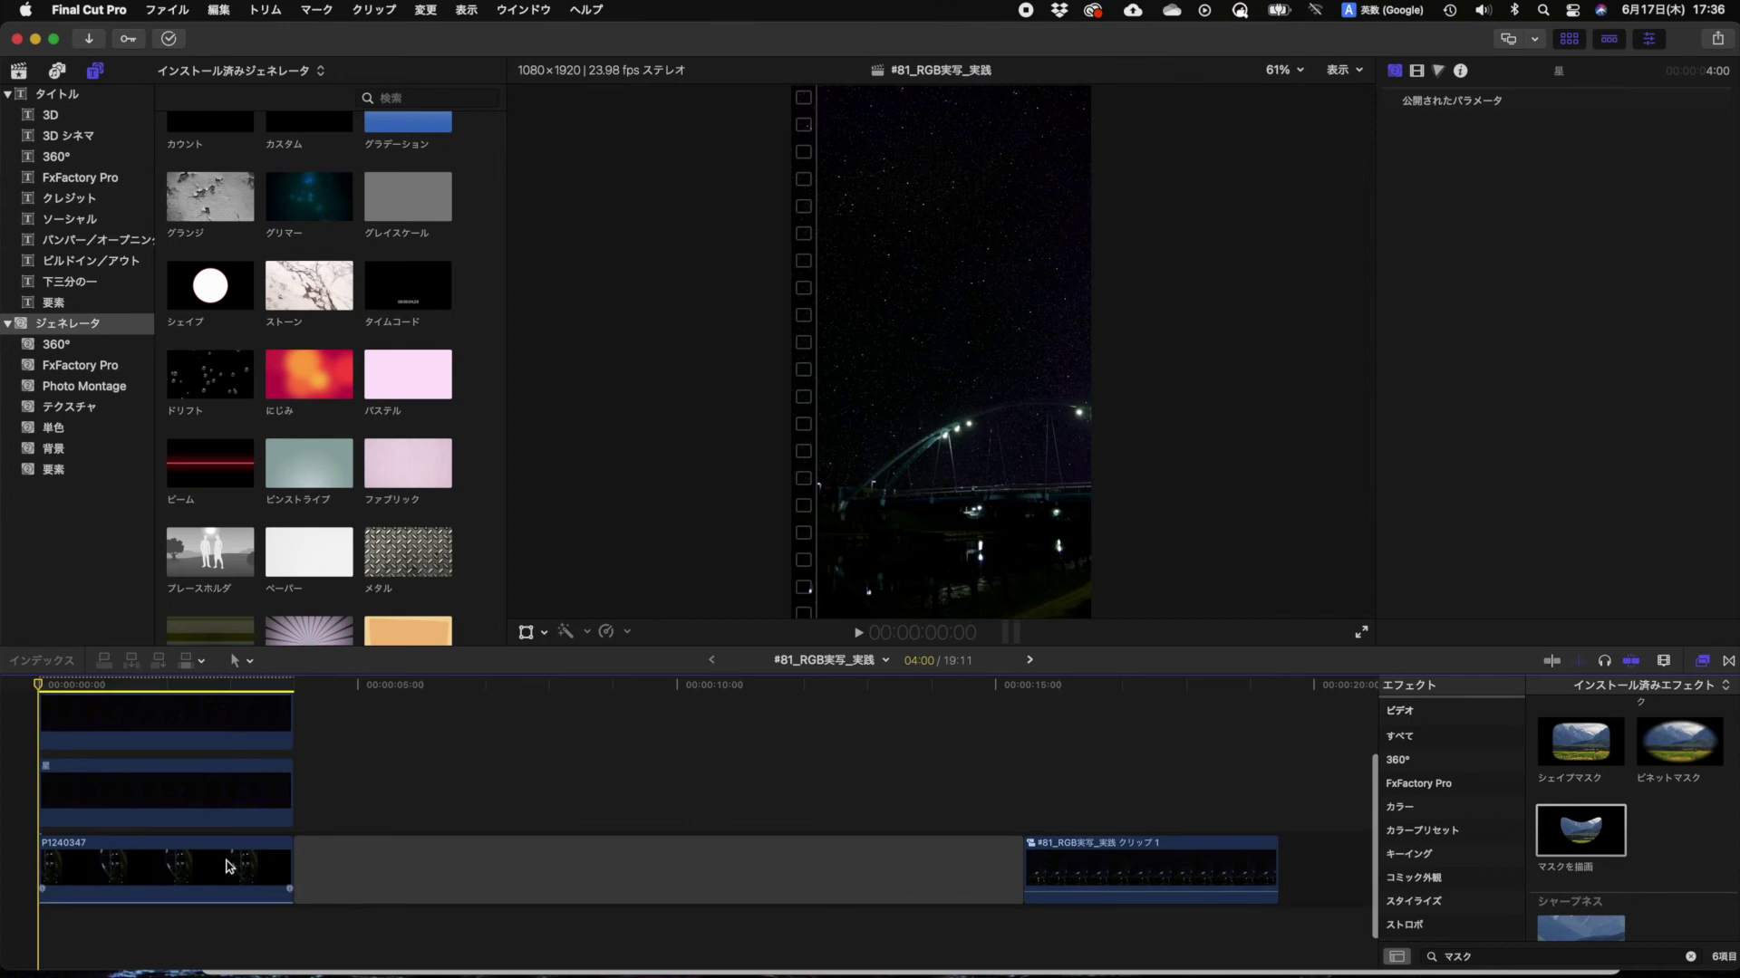
scroll(177, 795, up, 4)
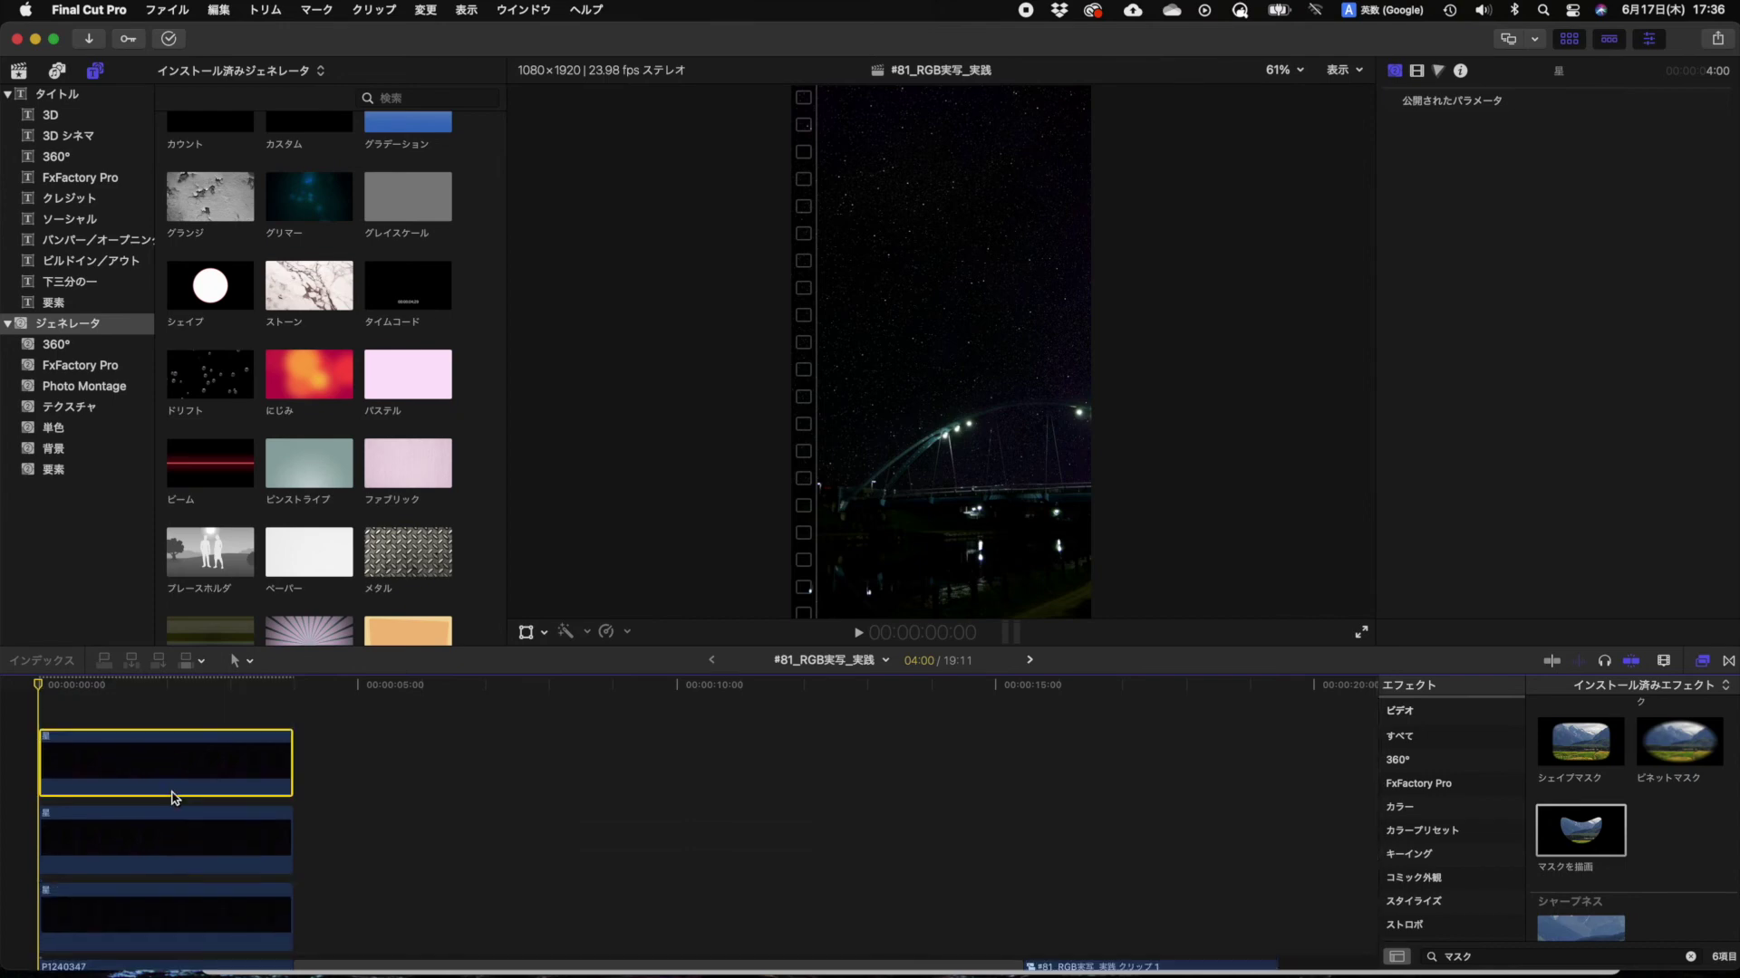
Step: Select the star layers with the bridge clip and combine them into compound clip 星空
click(188, 715)
drag(188, 715, 156, 754)
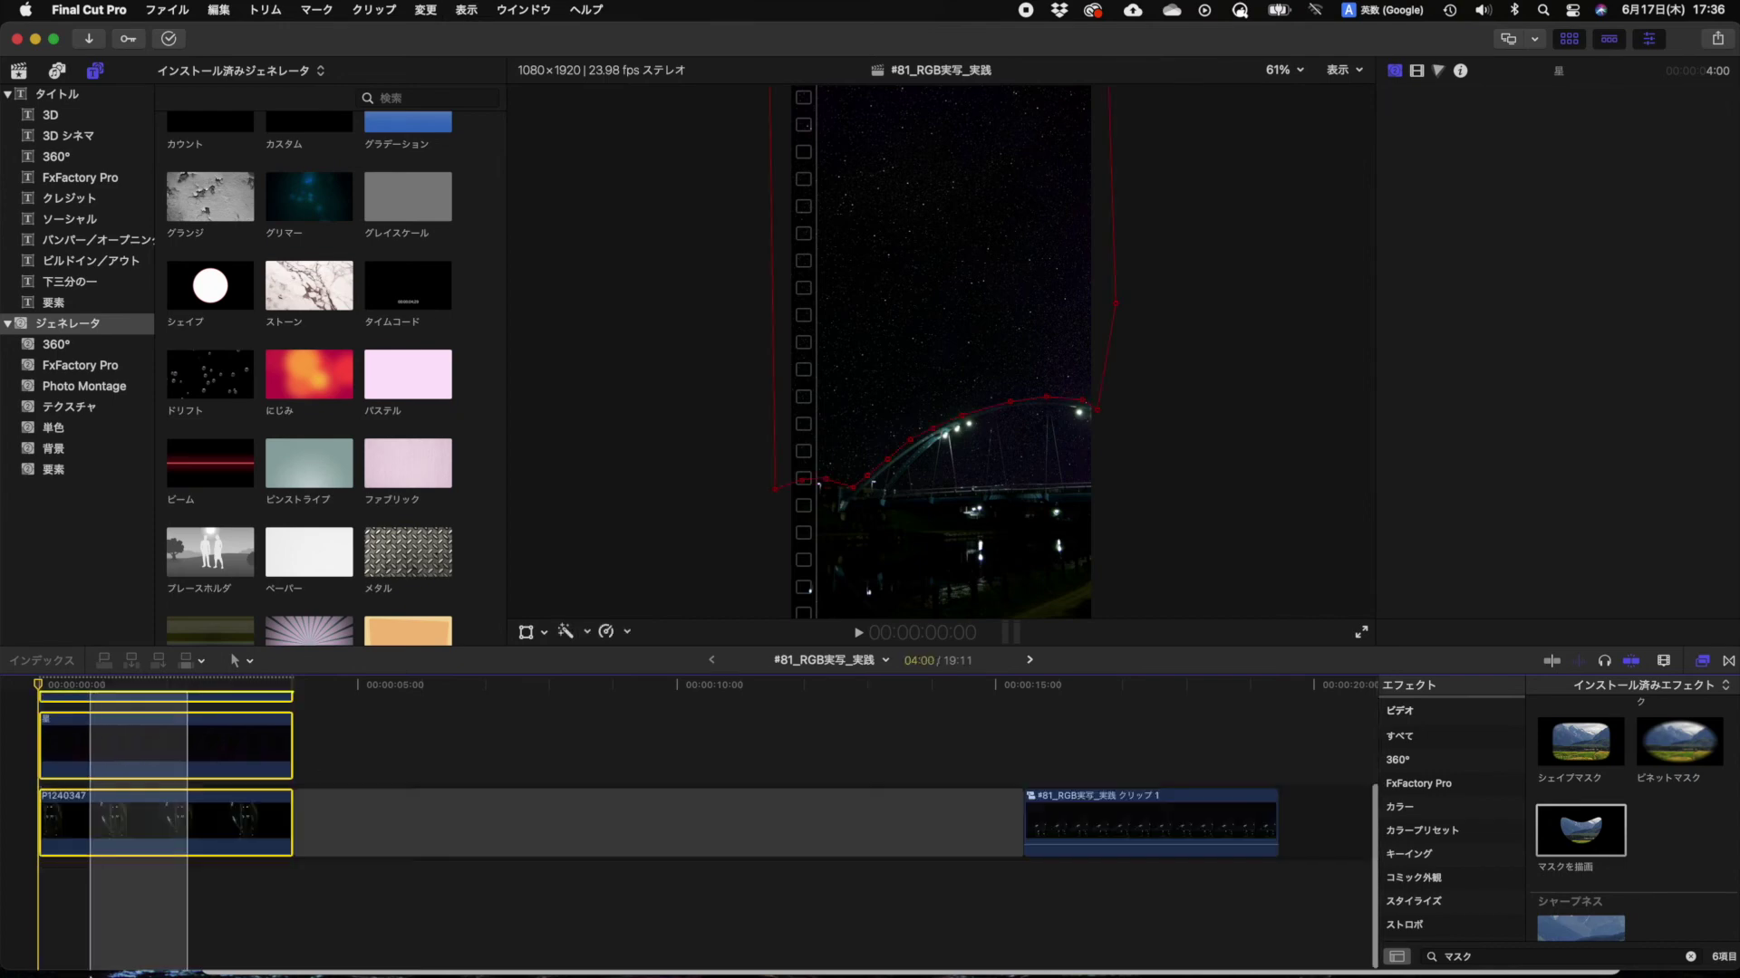
right_click(143, 753)
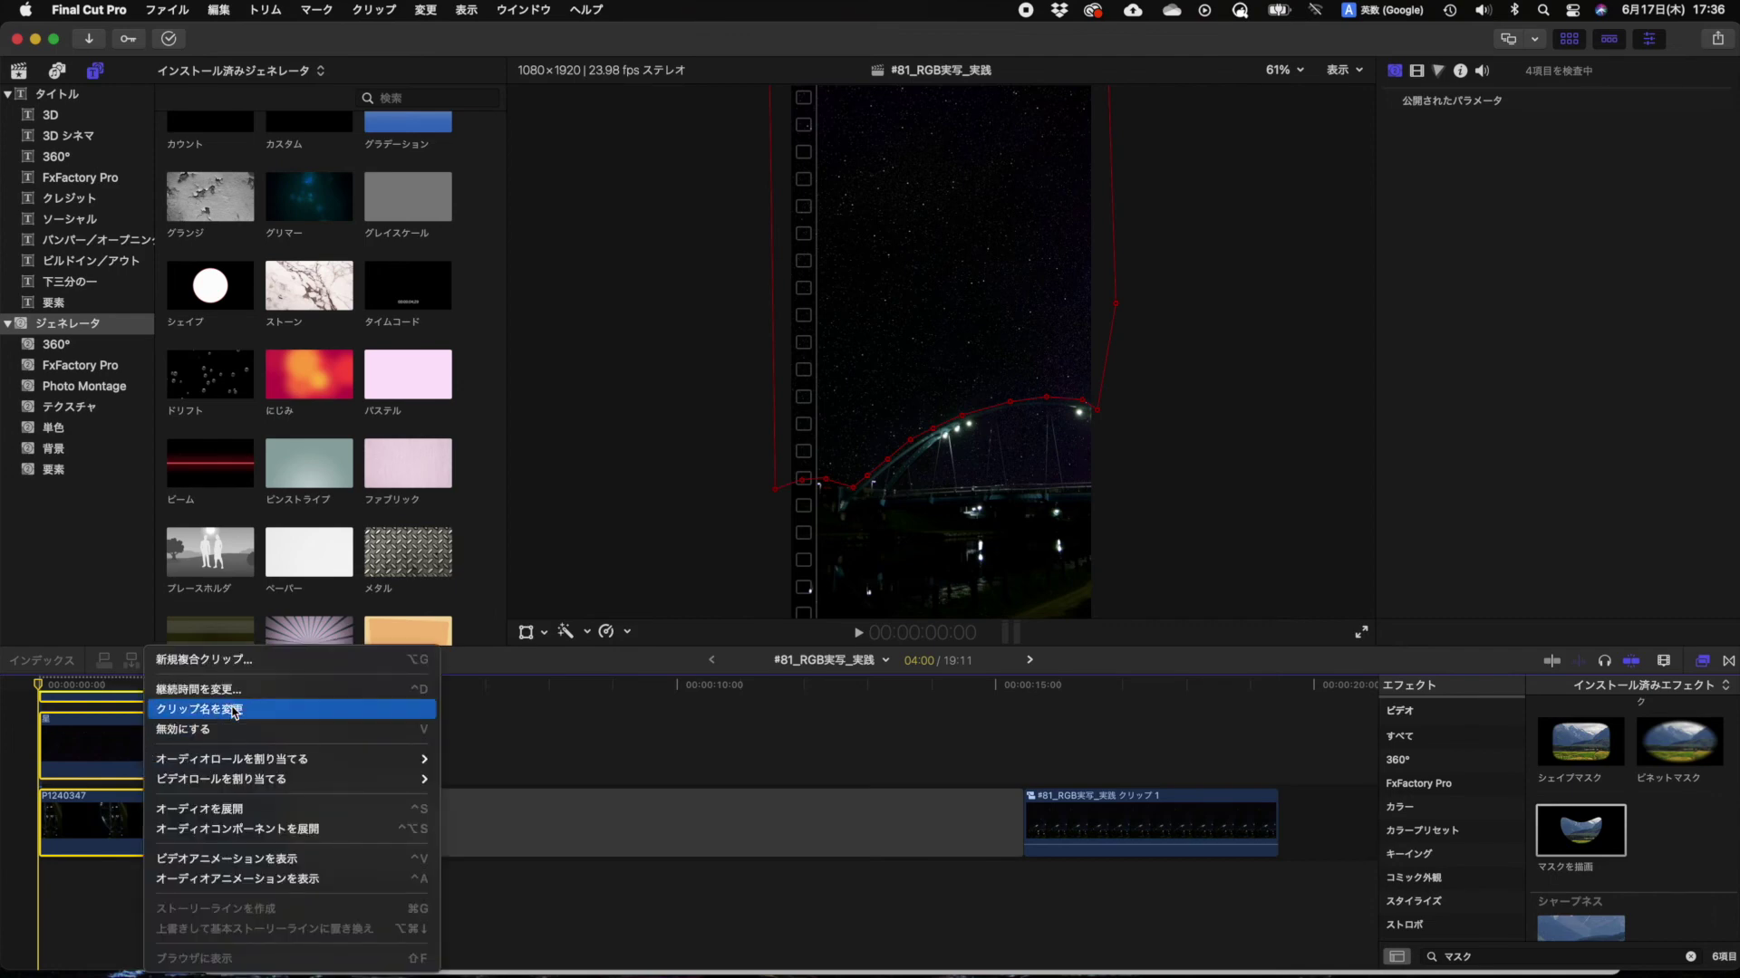
click(229, 667)
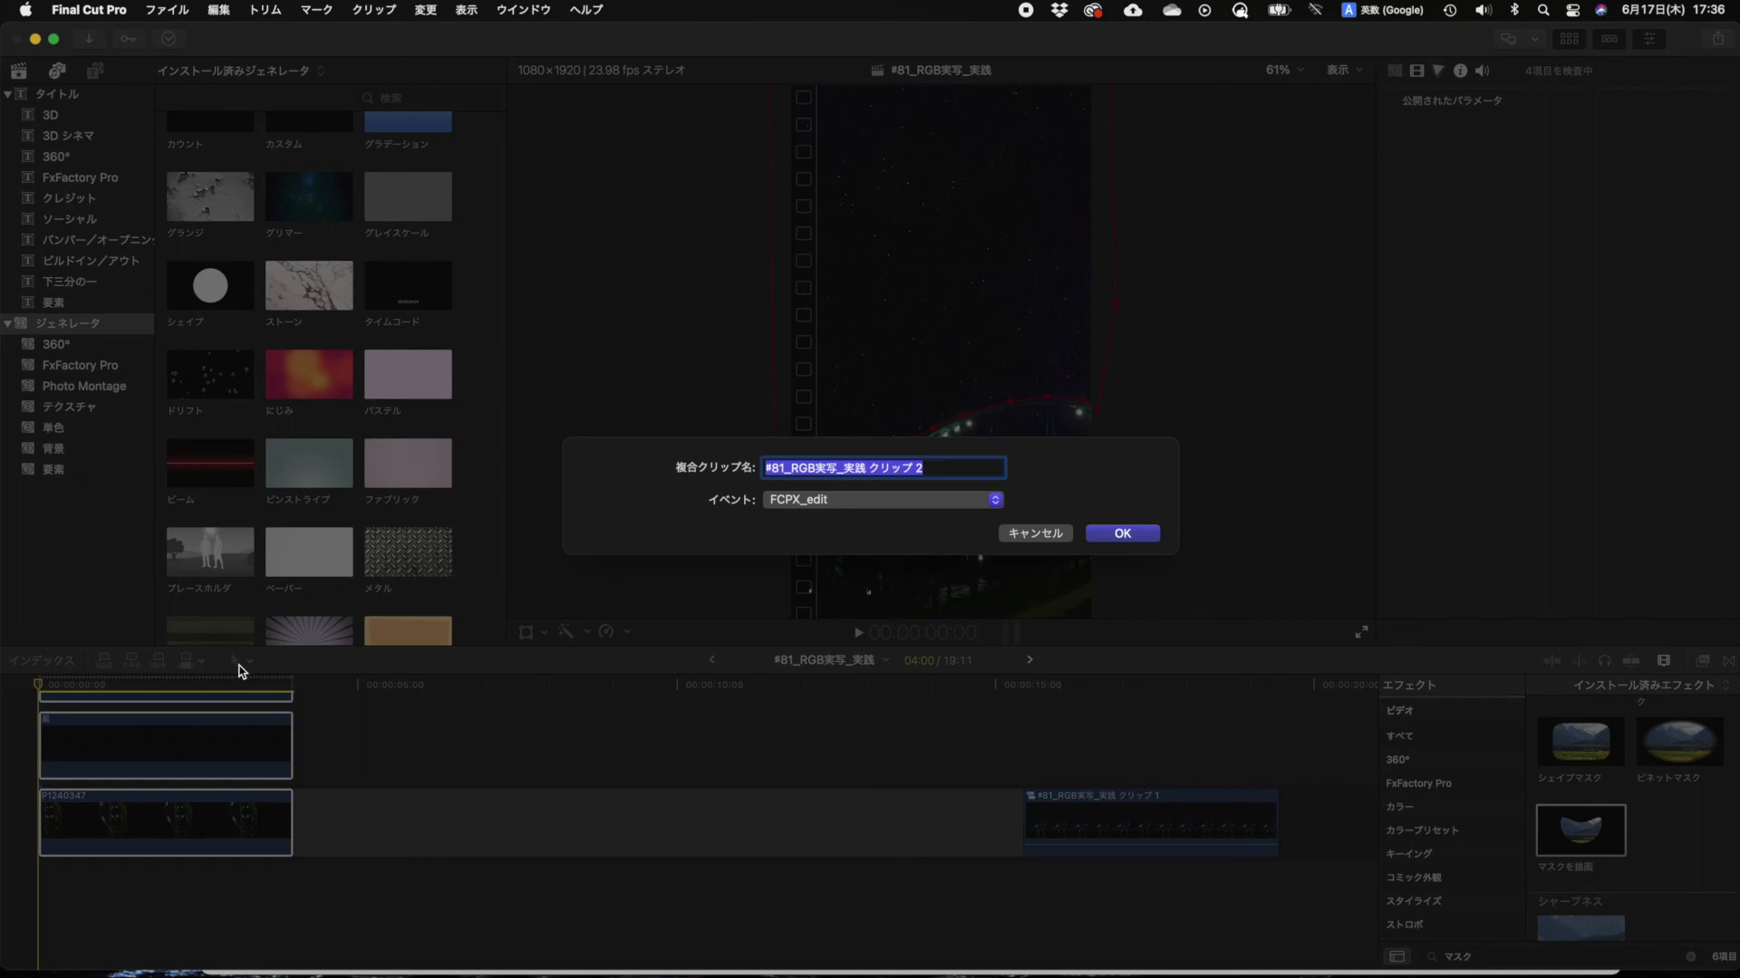
text(星空)
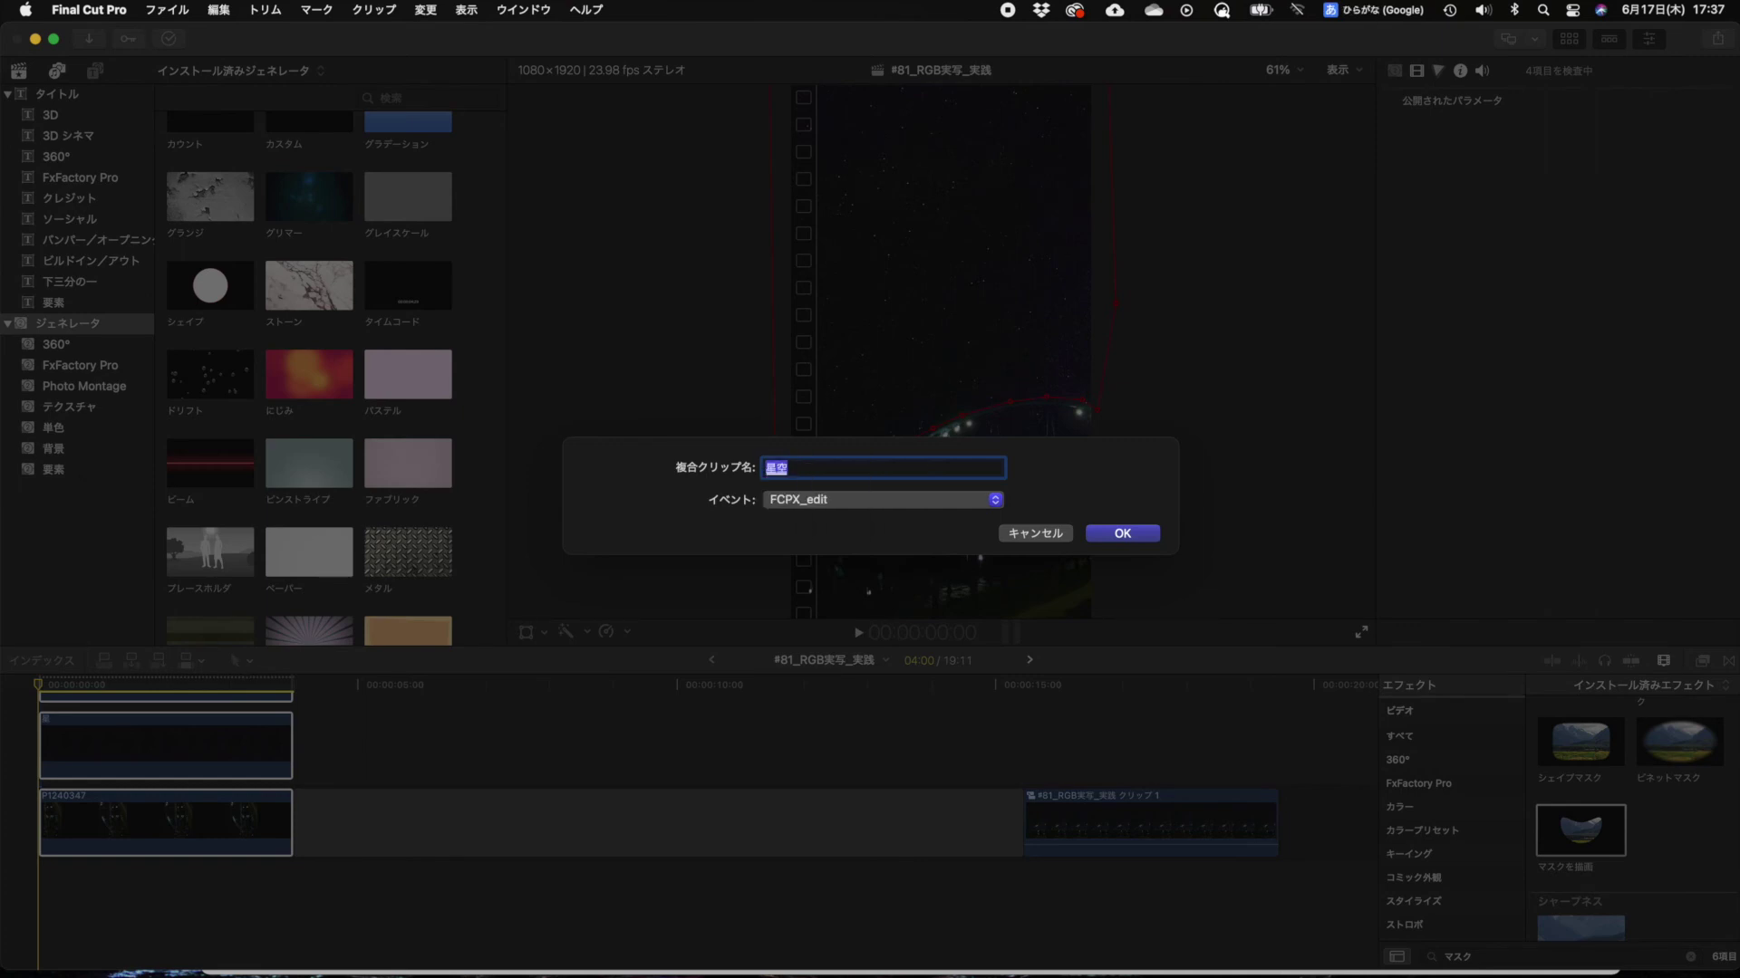
key(Return)
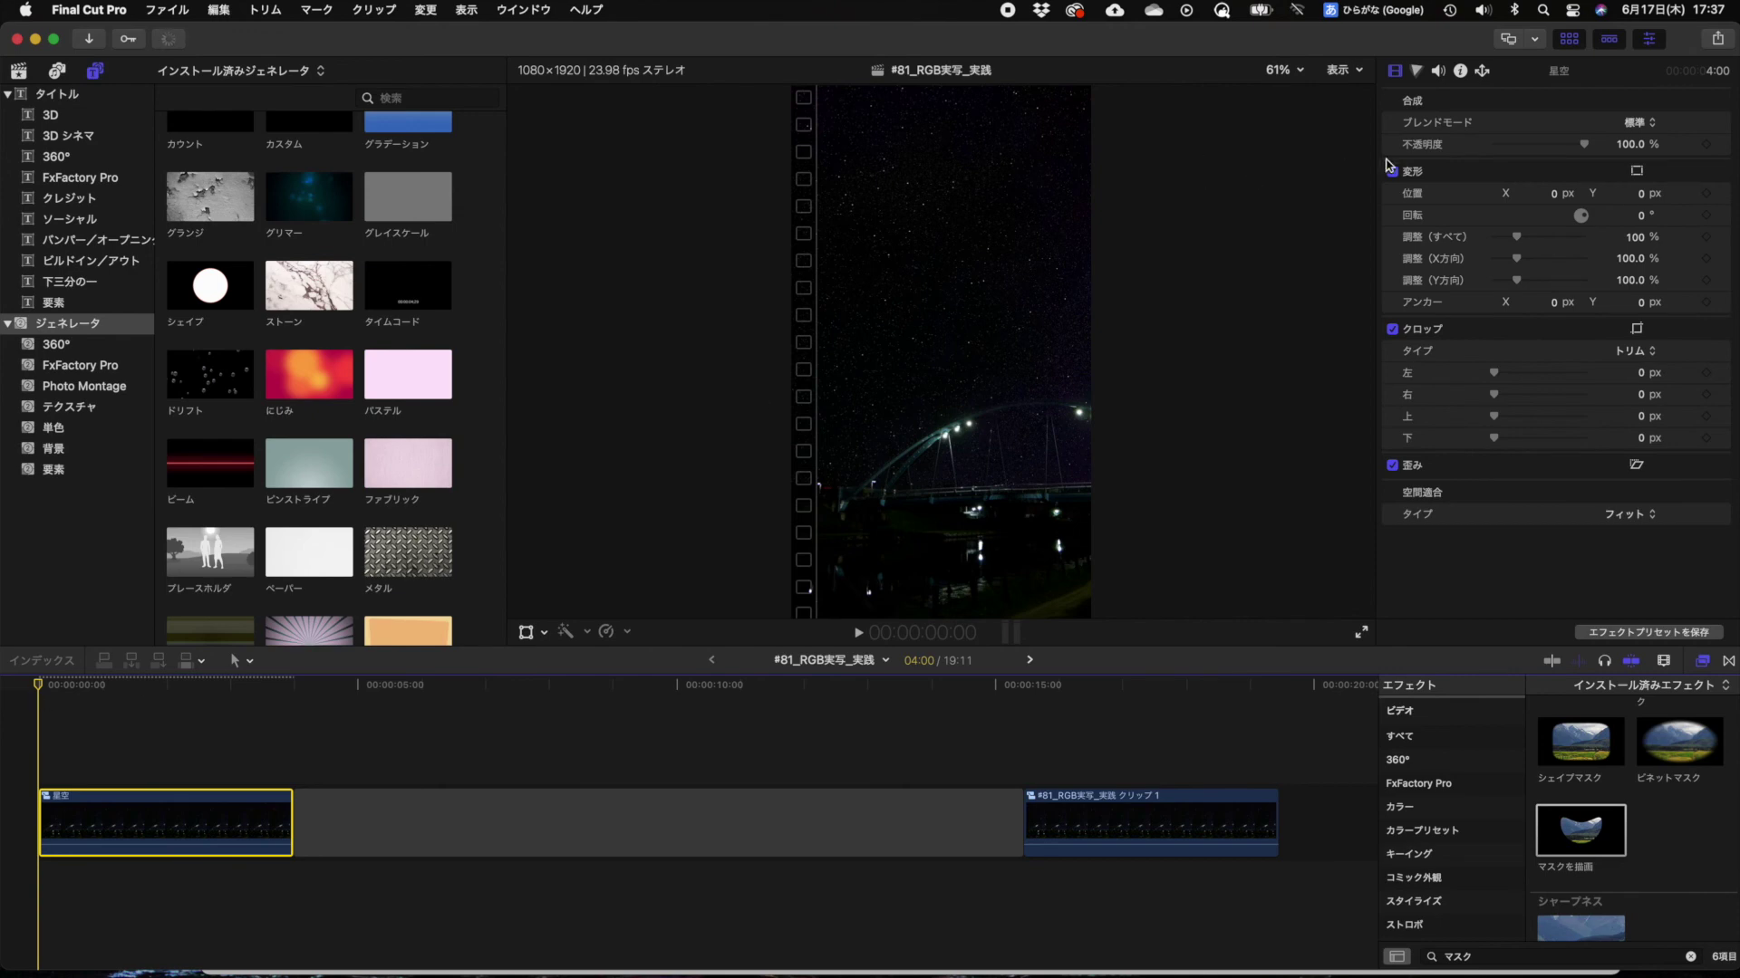
Step: Keyframe 星空's scale from 100% at its start to 103% at its last frame, then play back
click(1706, 237)
click(302, 686)
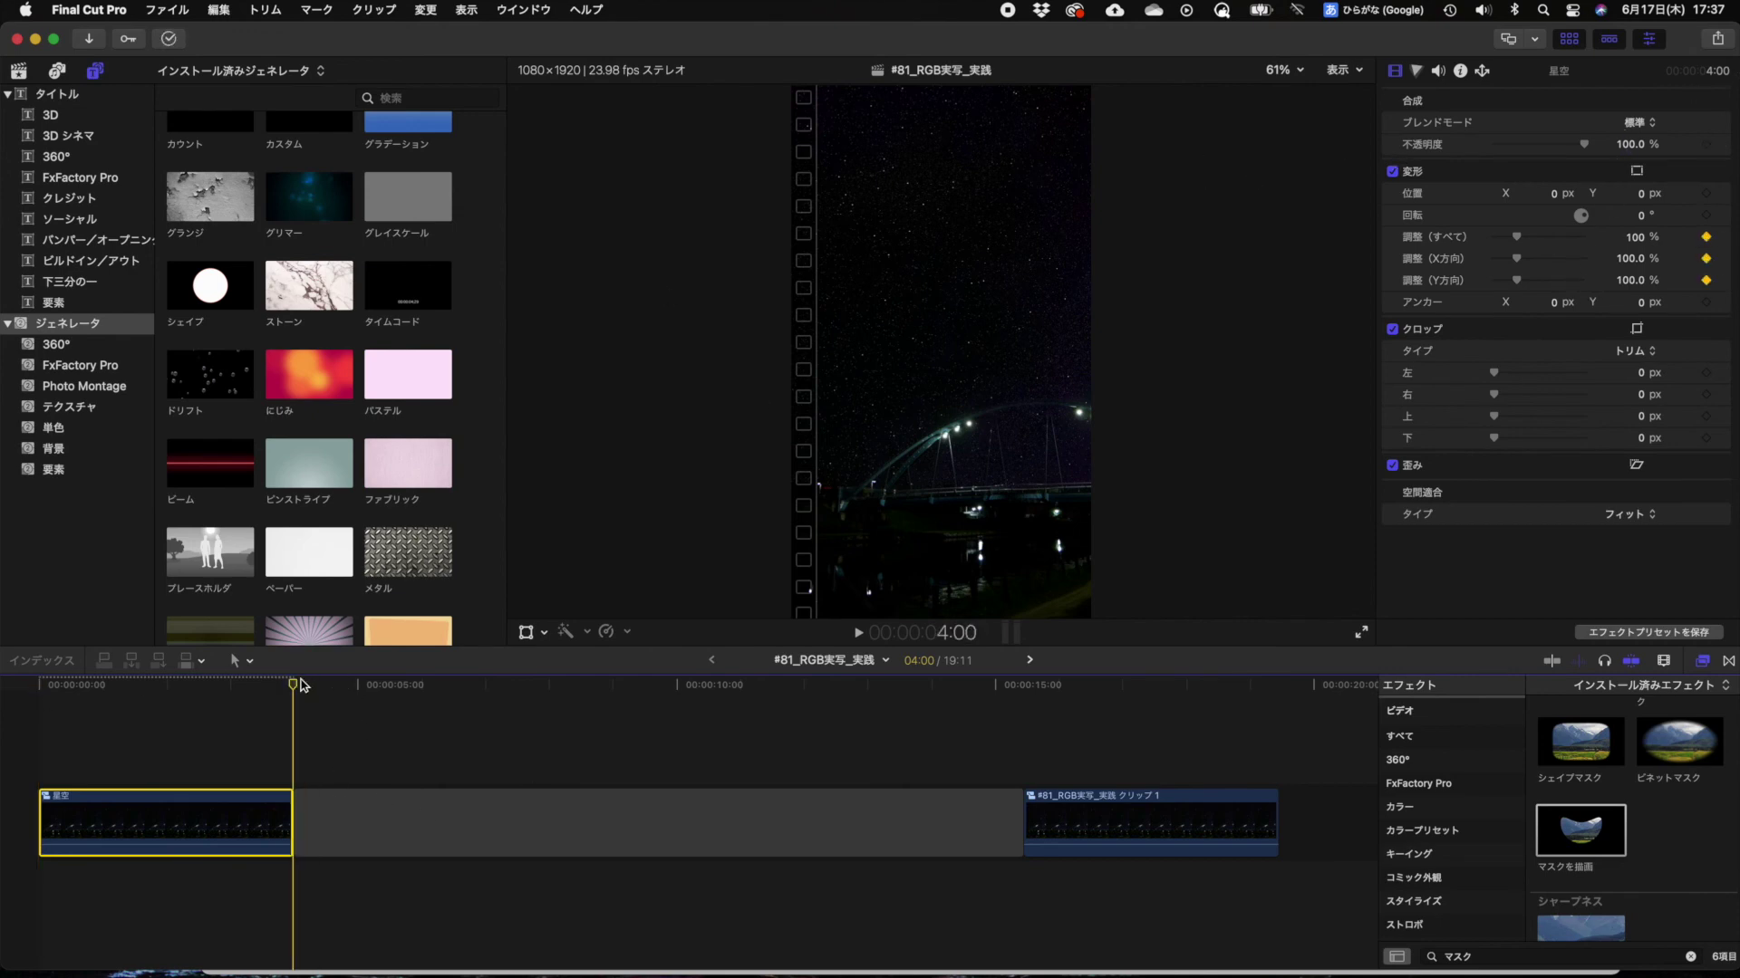
key(Left)
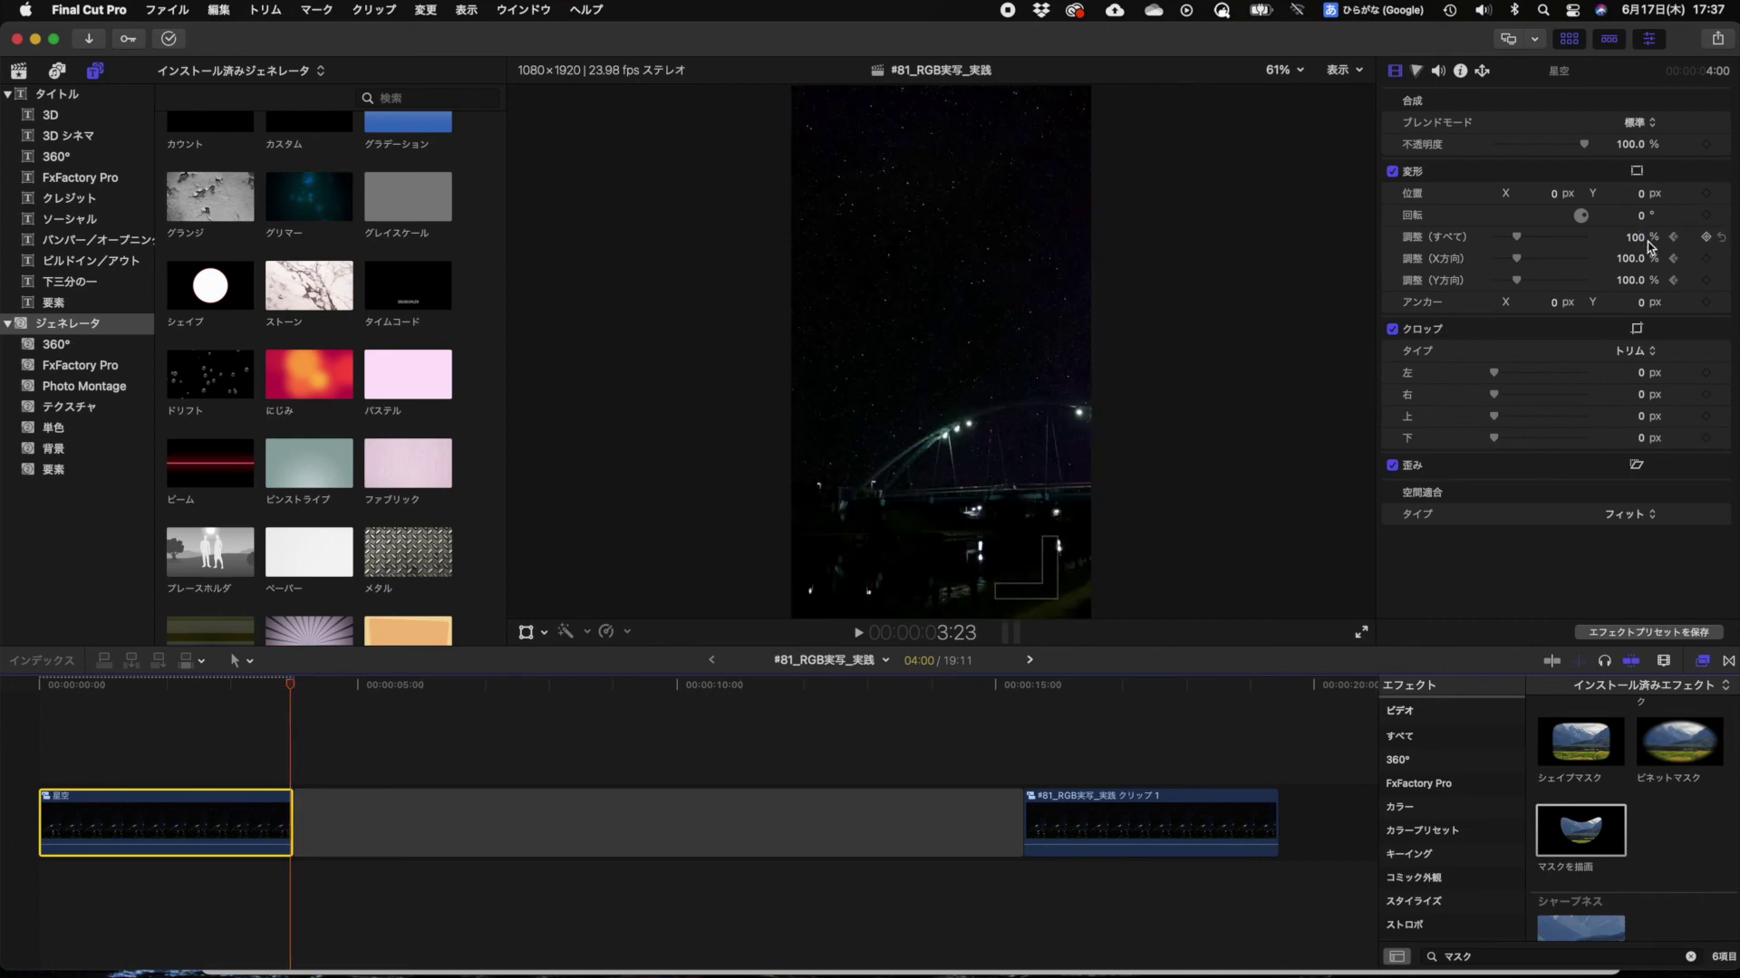
click(1636, 237)
text(103)
key(Return)
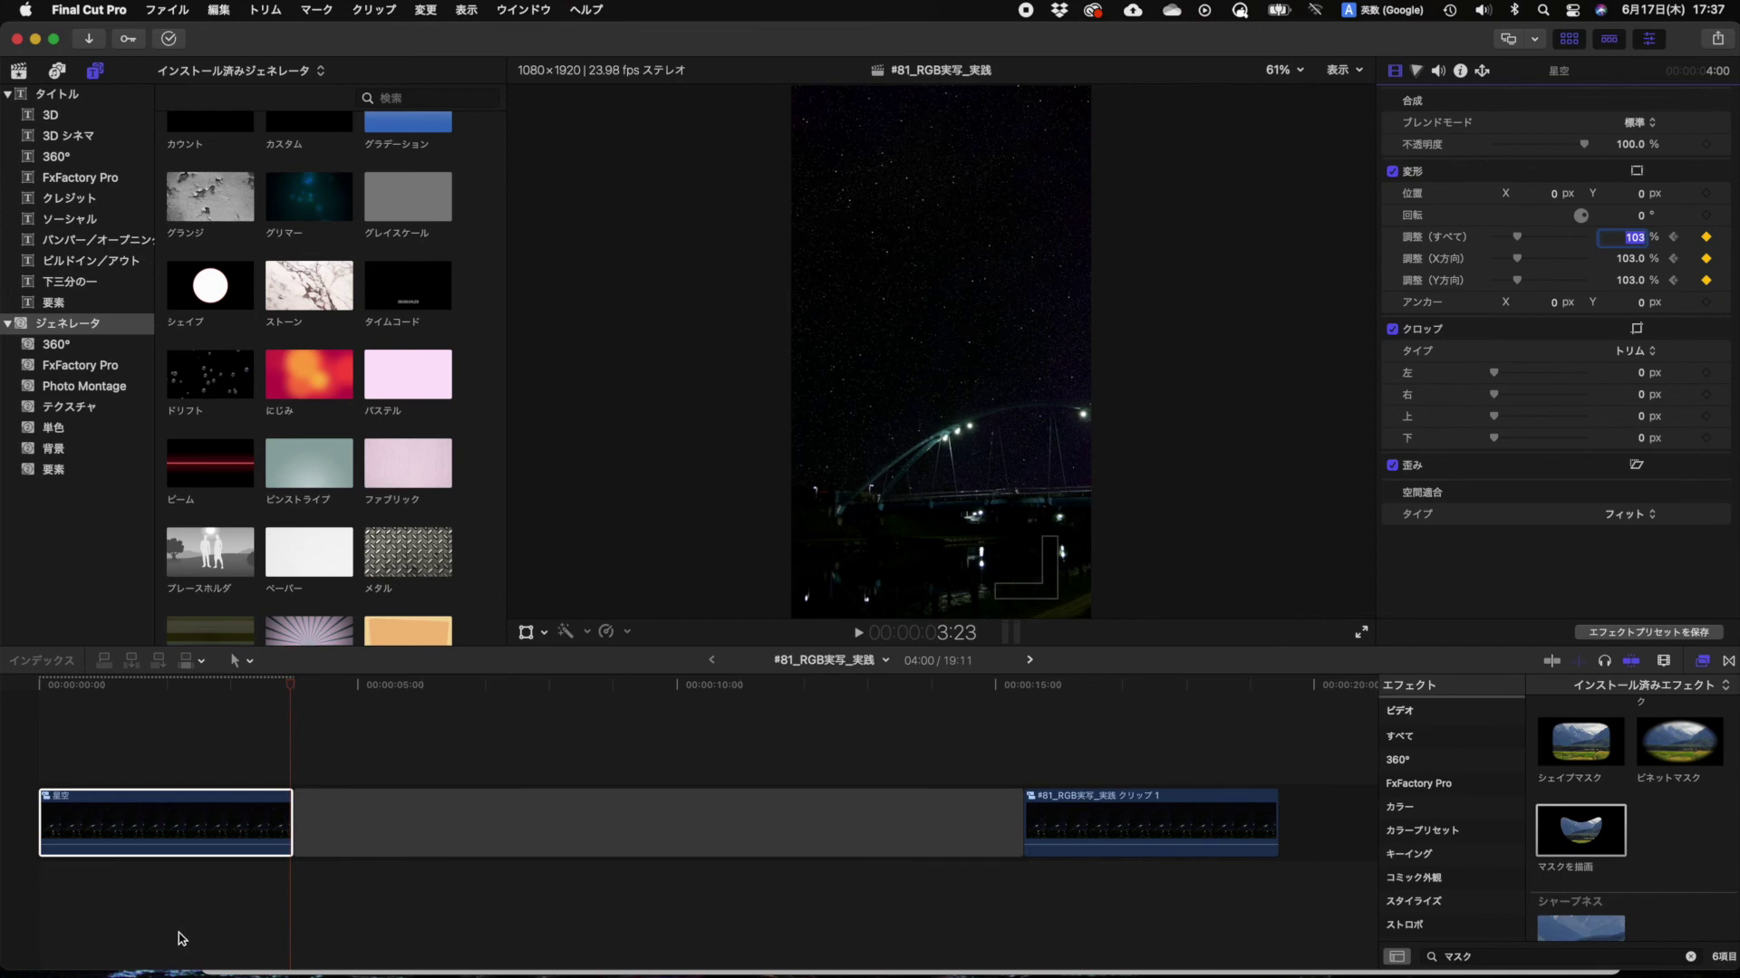
click(34, 686)
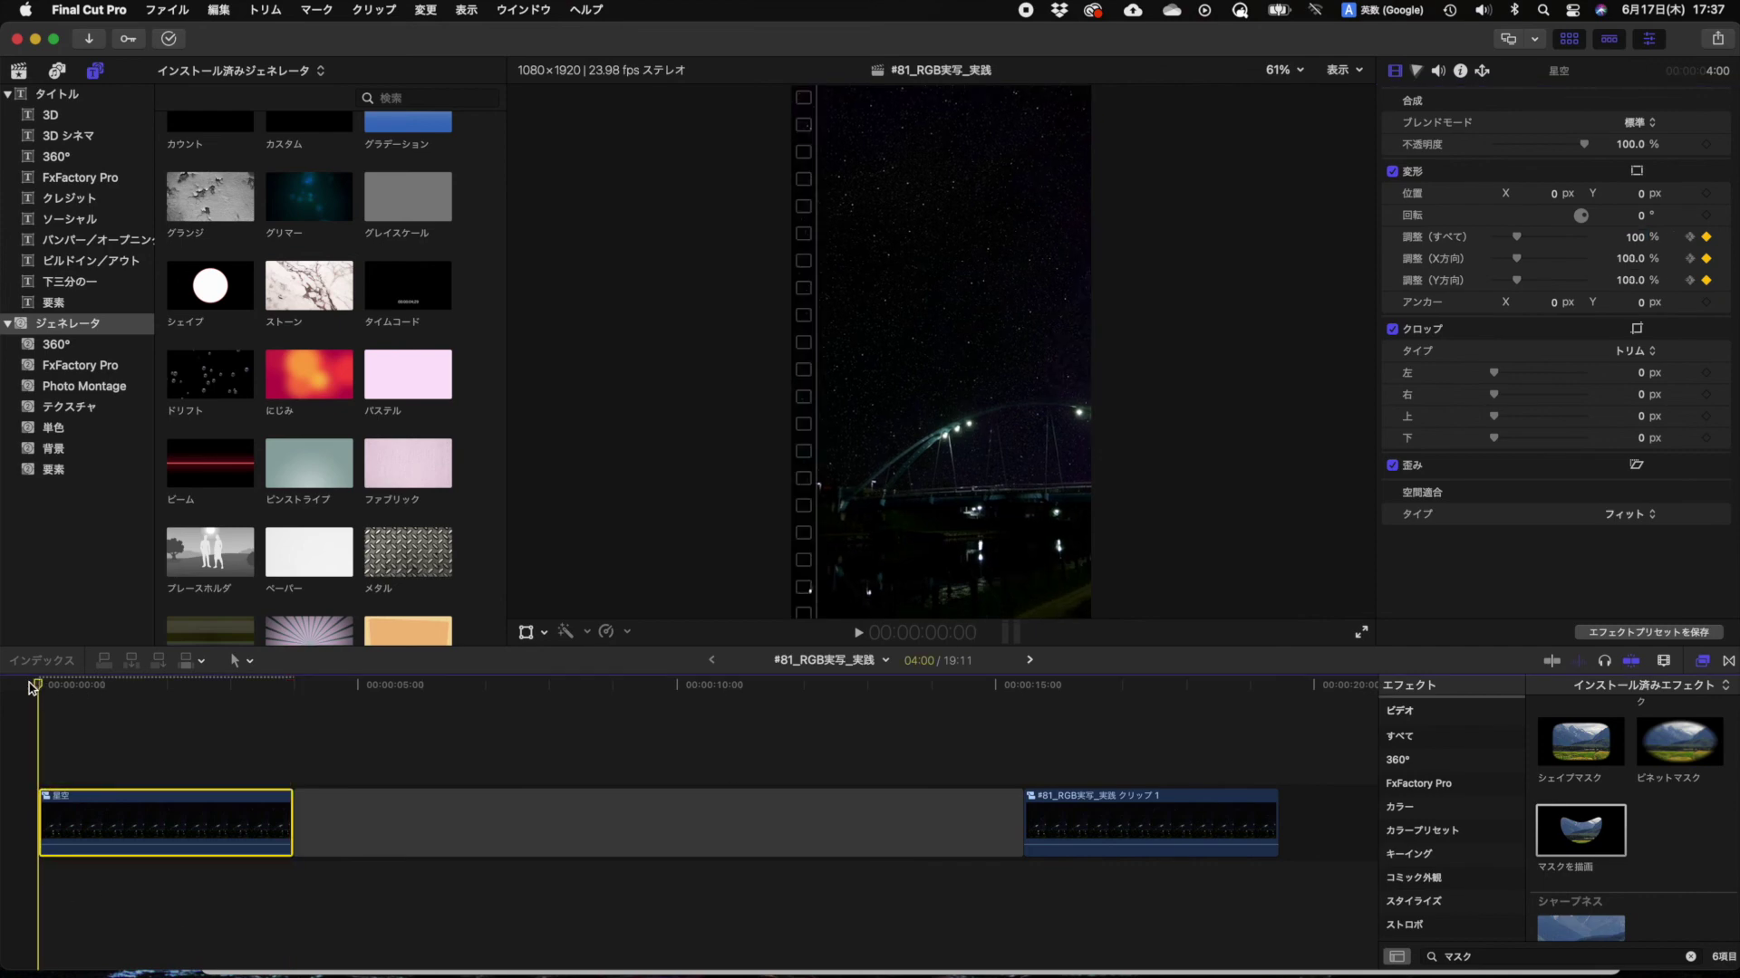
key(space)
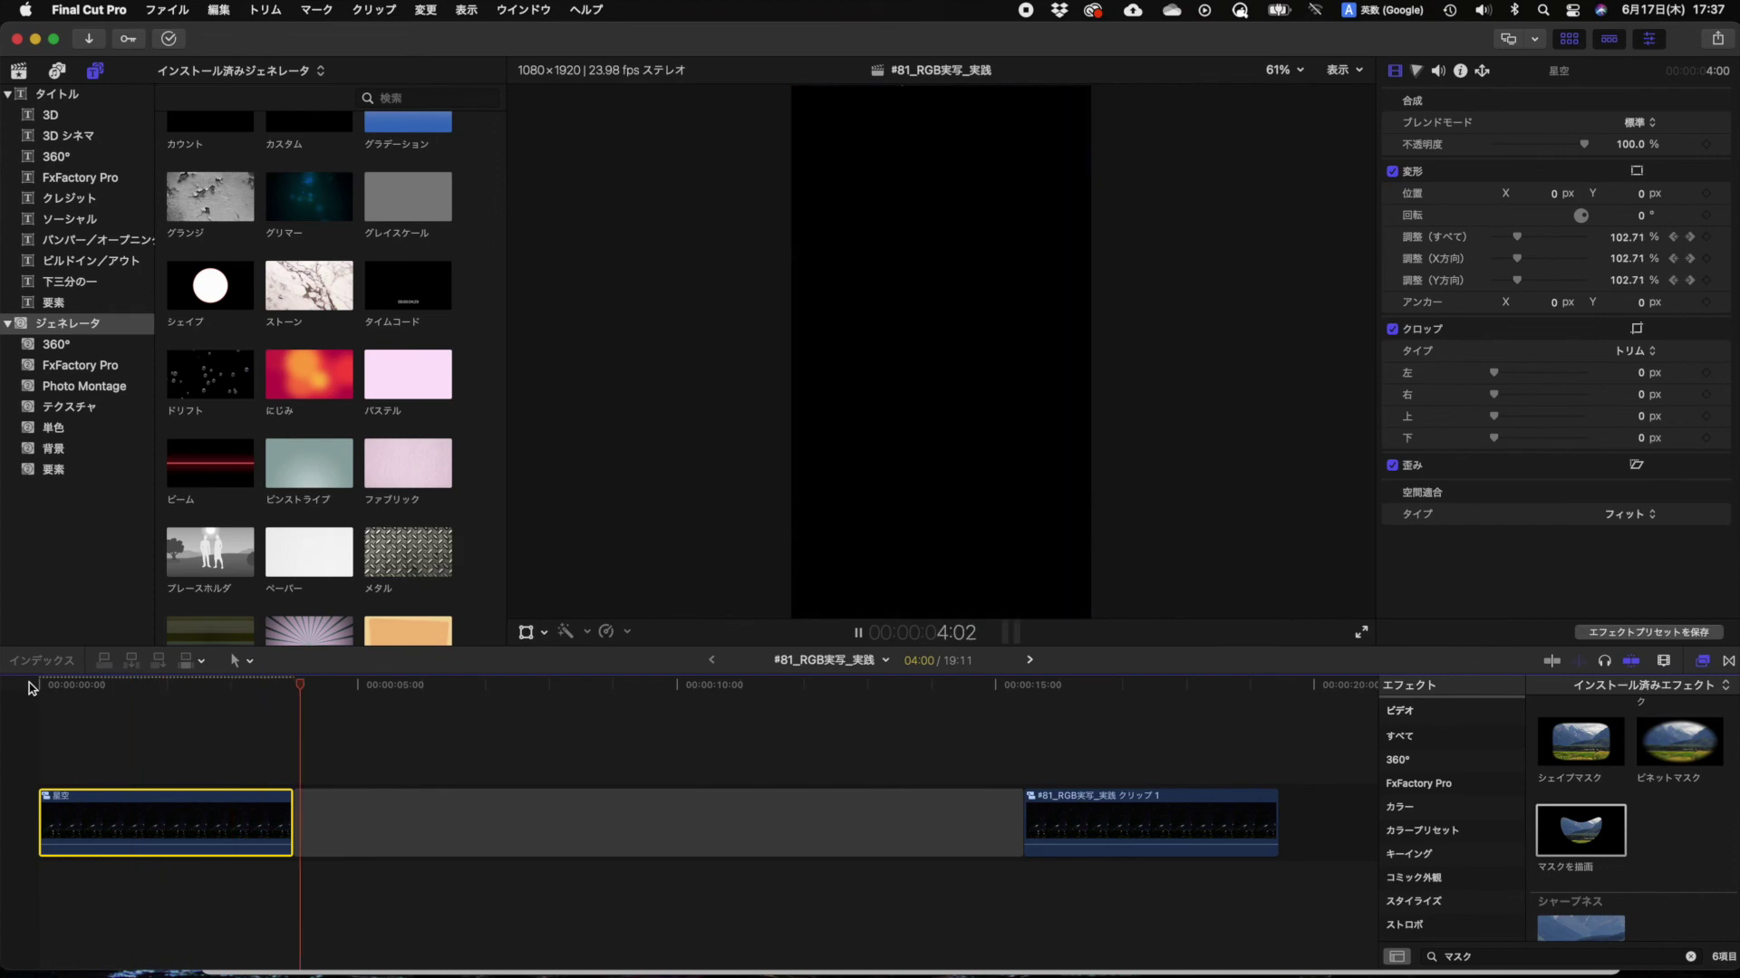
drag(253, 689, 13, 689)
key(space)
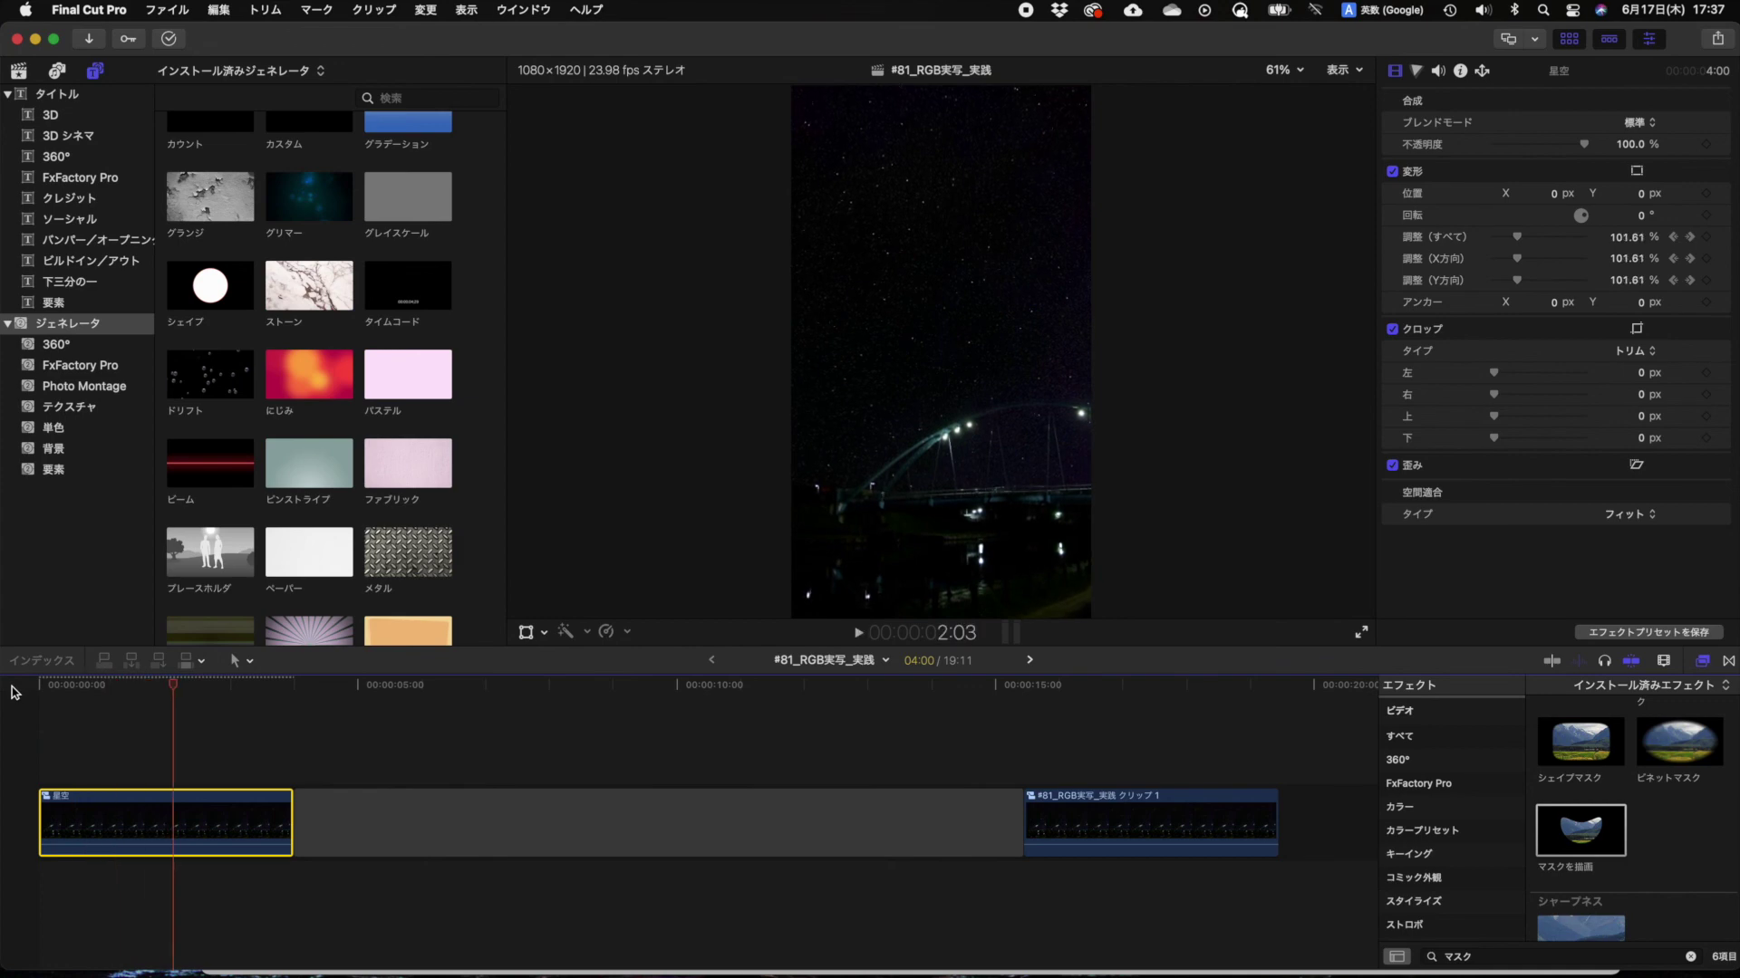
key(space)
drag(288, 690, 38, 688)
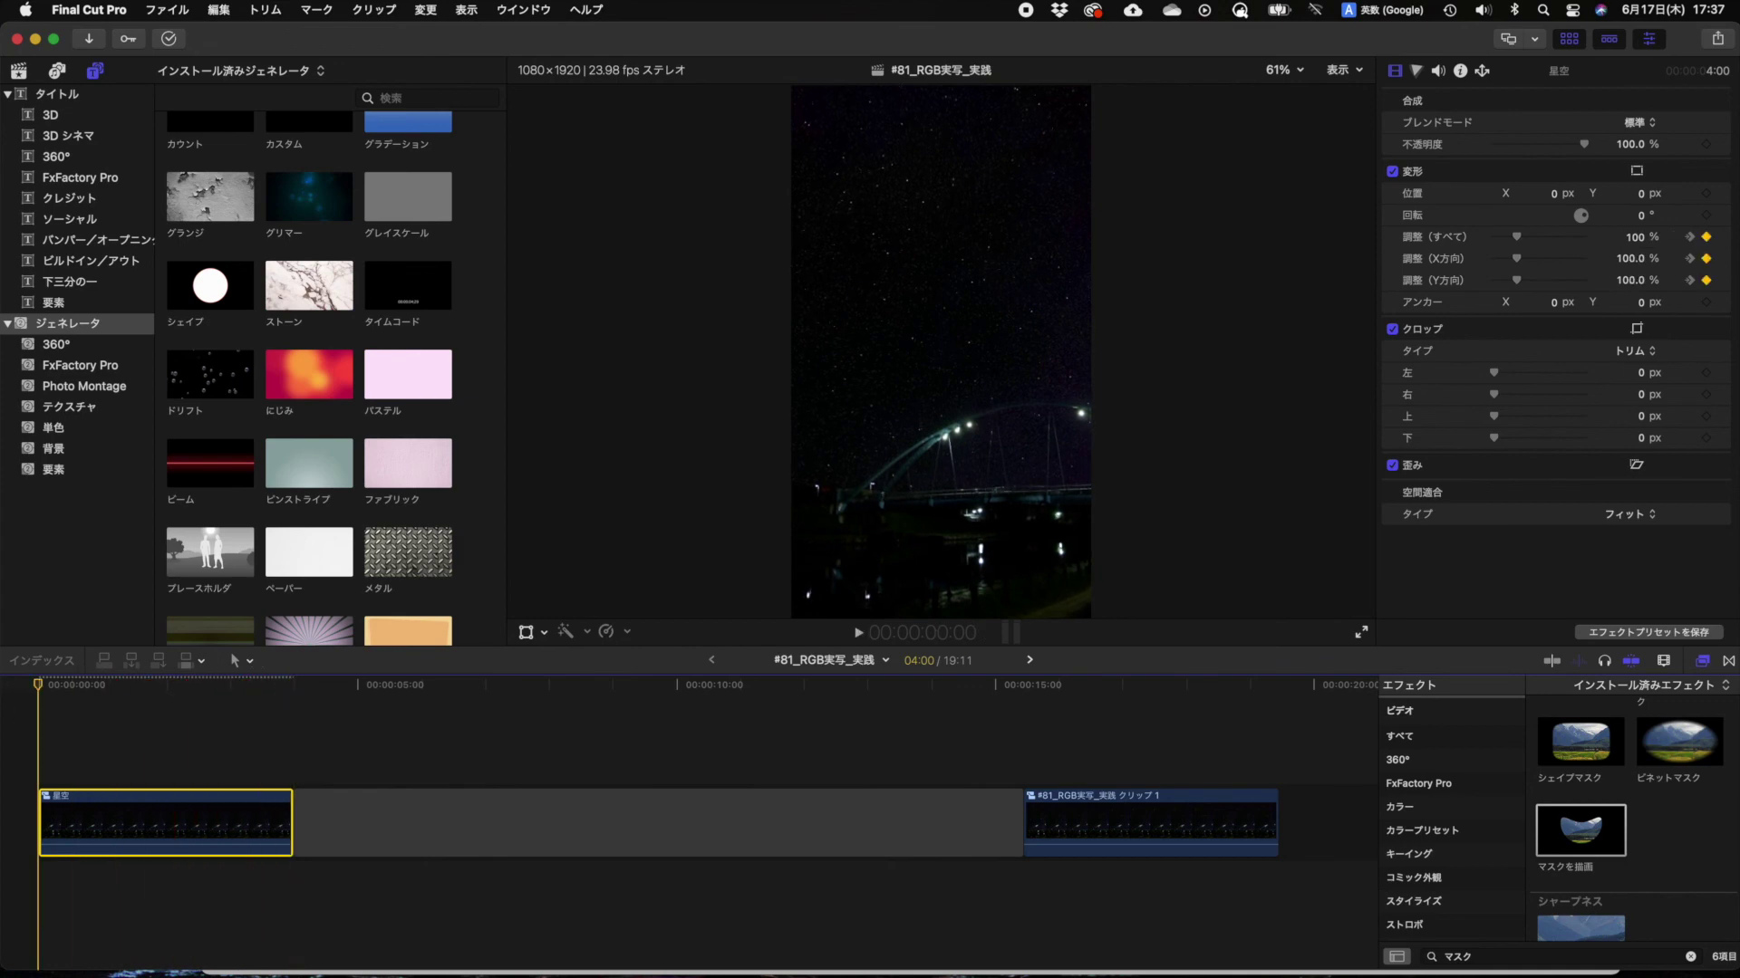